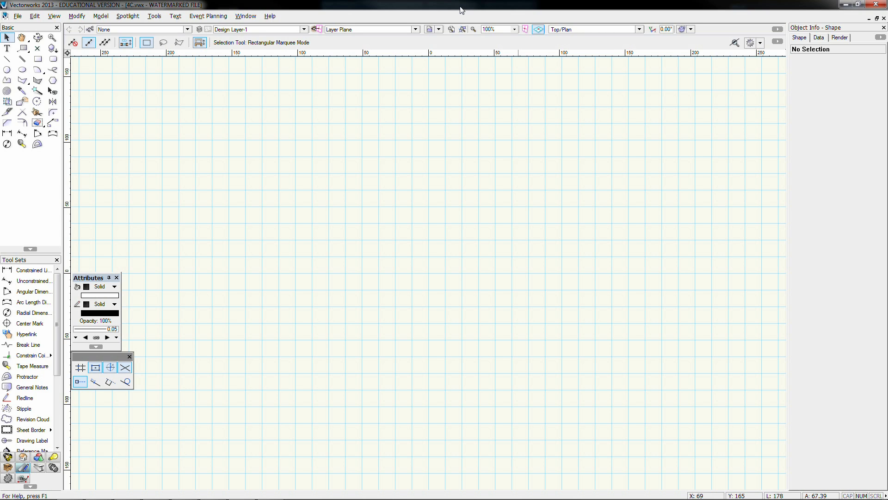
Step: Activate the Wall tool for drawing unstyled walls in left control line mode
scroll(439, 279, down, 2)
scroll(28, 397, down, 4)
click(22, 456)
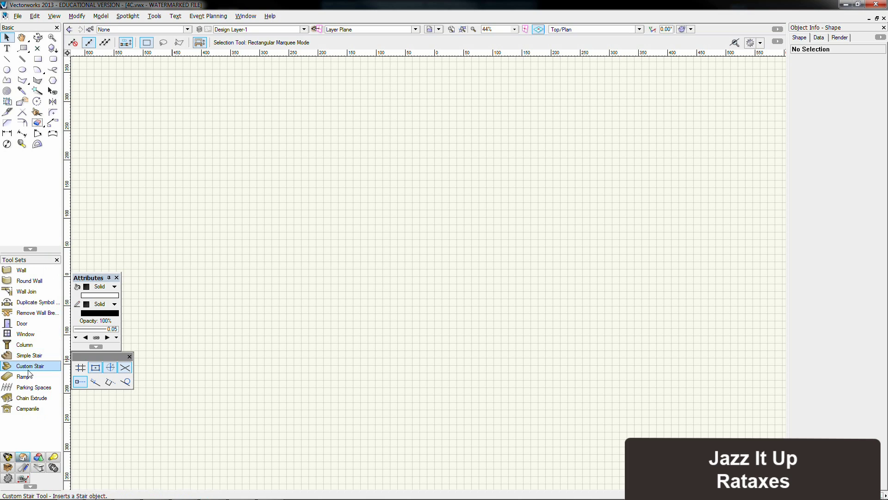
click(20, 270)
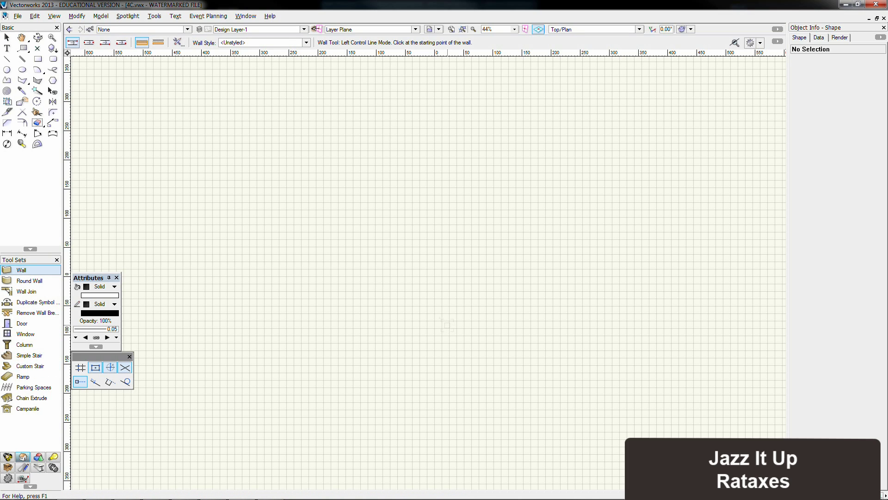
click(526, 387)
scroll(414, 391, down, 5)
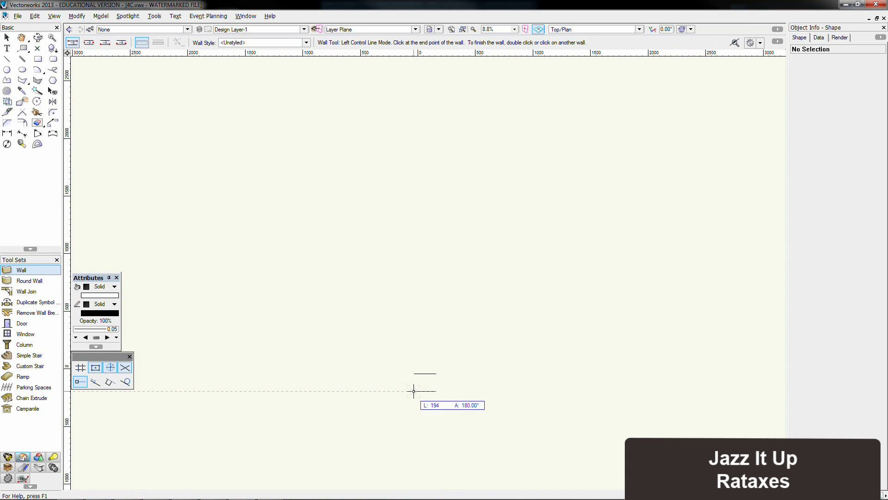
text(4500)
key(Tab)
scroll(414, 391, down, 5)
click(316, 391)
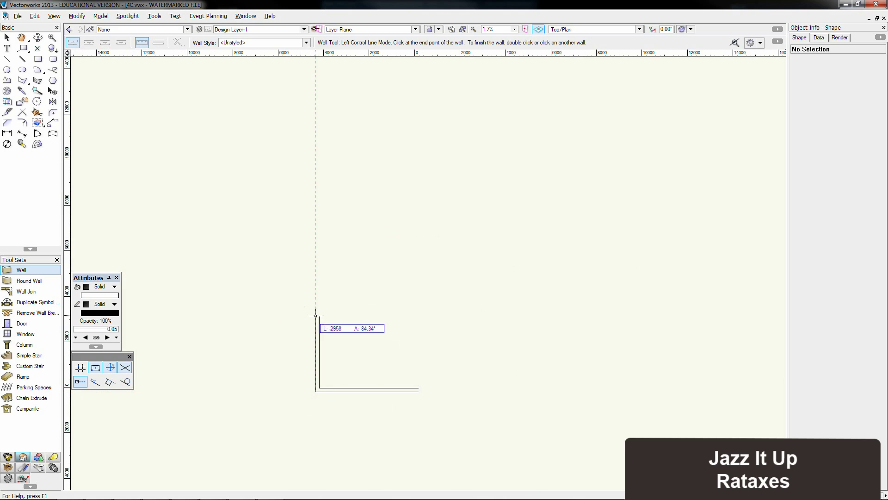
key(Escape)
Step: Draw a 4500 long horizontal wall from left to right as the first side of the room
click(299, 371)
key(Tab)
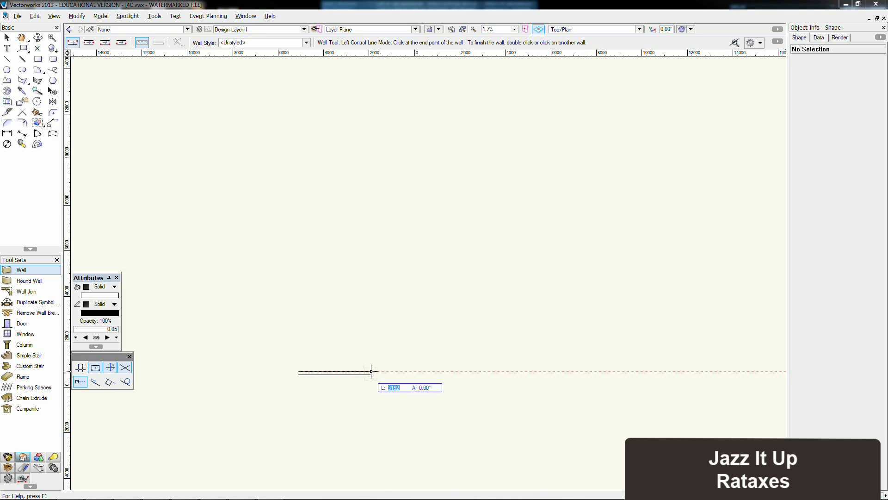
text(4500)
key(Return)
click(401, 371)
Step: Continue with a 3000 wall upward, a wall back across aligned with the start, and a closing wall down to the starting point
text(3)
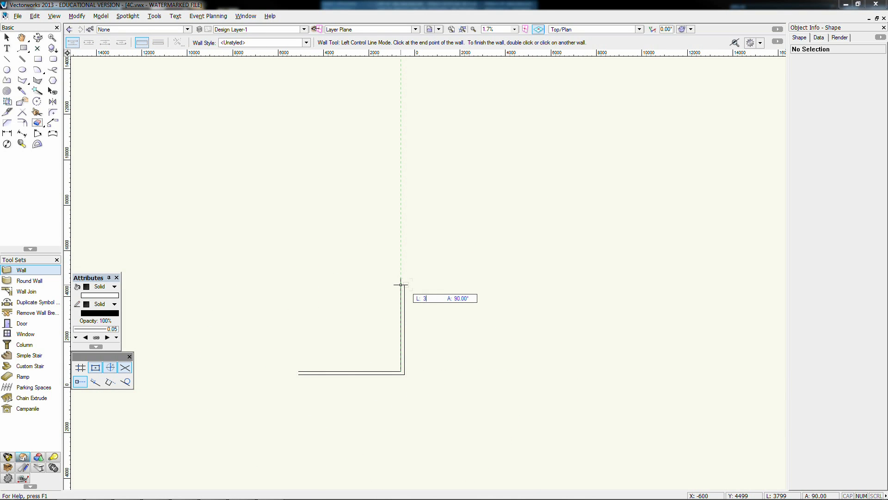
key(Return)
click(400, 285)
scroll(404, 284, up, 2)
middle_drag(415, 291, 430, 179)
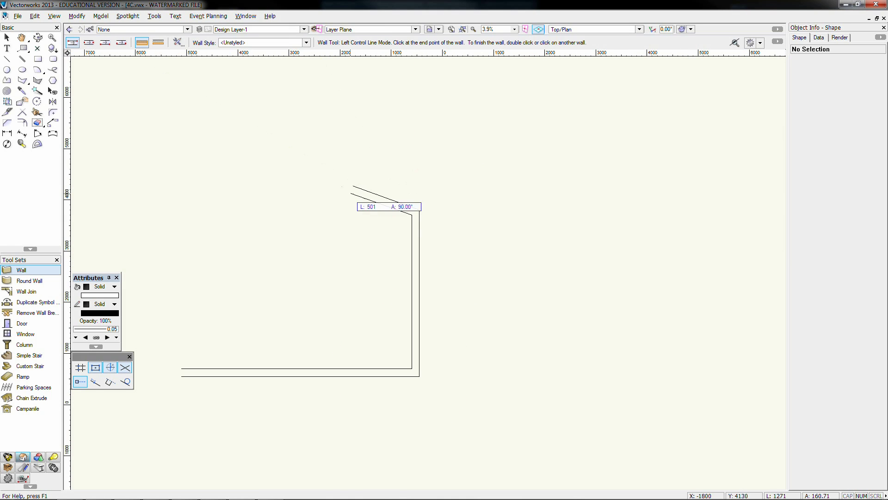
click(181, 215)
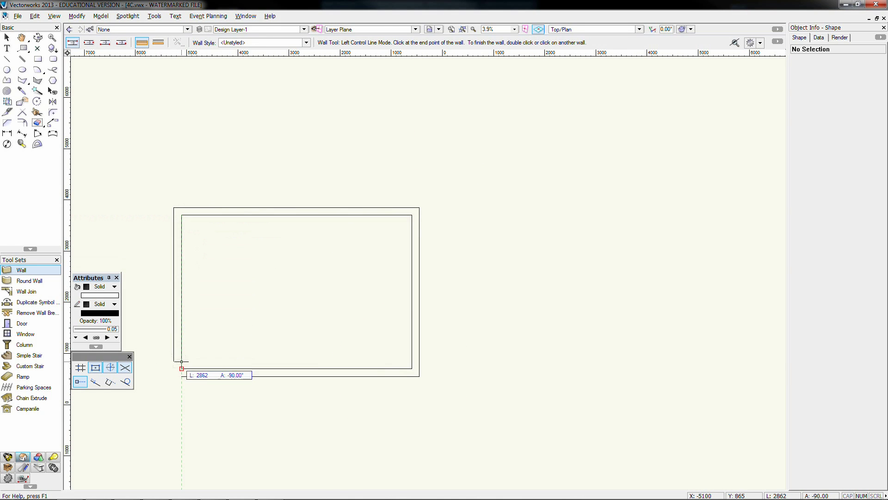
click(182, 369)
Step: Draw a vertical wall about 4575 long upward from the room's upper left corner
scroll(382, 357, down, 2)
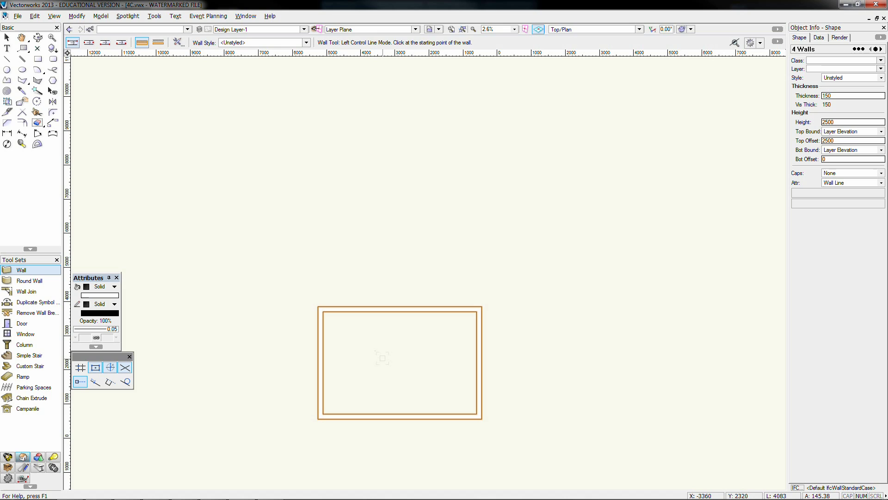
click(318, 306)
double_click(323, 153)
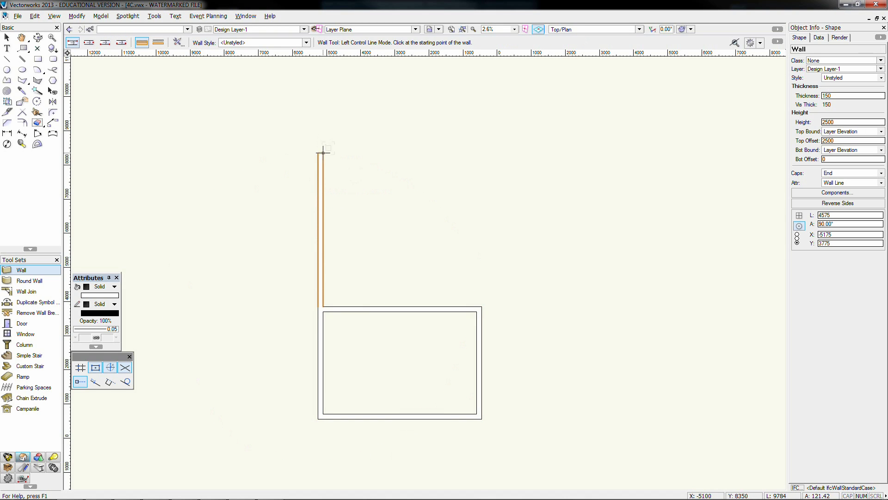
Step: Using right control line mode, draw a 4000 long wall to the right from the top of the new vertical wall
key(u)
key(u)
click(318, 153)
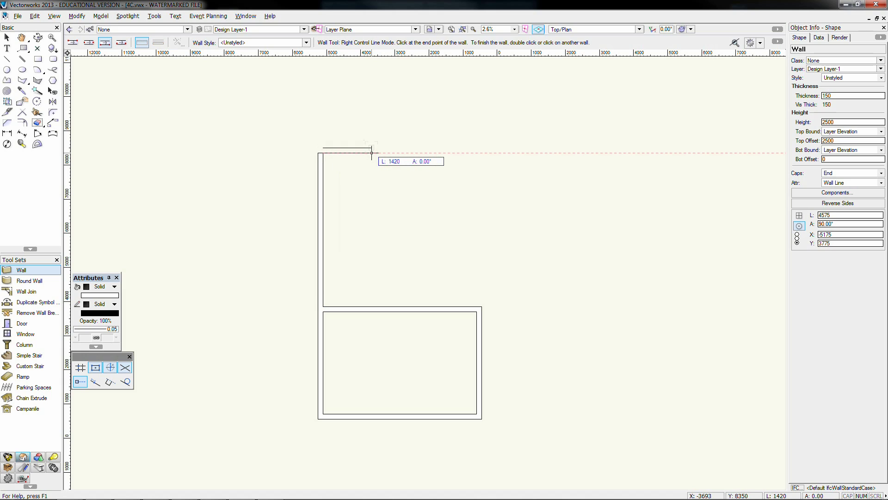
text(4000)
key(Return)
click(459, 153)
Step: Switch to left control line mode and continue with a 3000 long wall straight up
middle_drag(447, 103, 419, 190)
key(u)
key(u)
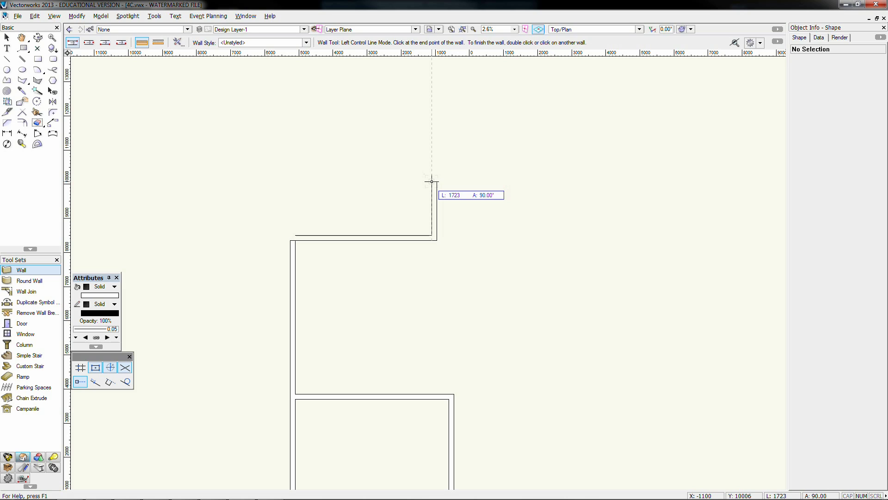
key(Tab)
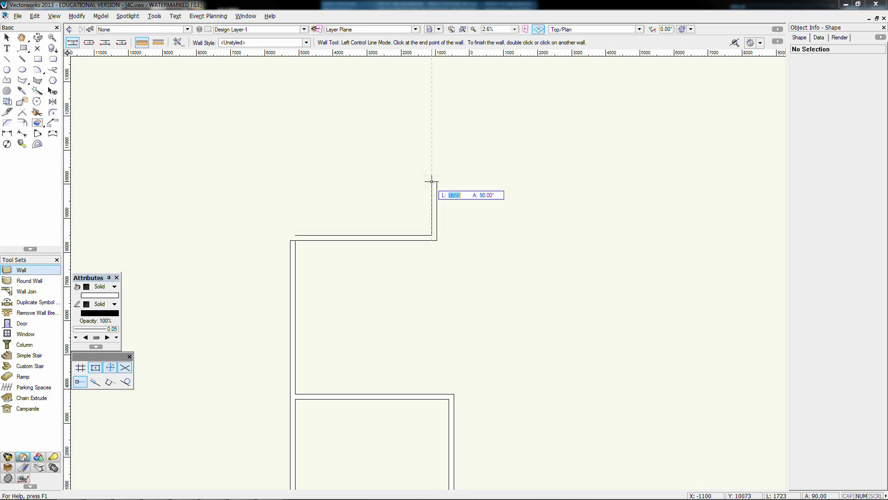
text(3000)
key(Tab)
click(431, 138)
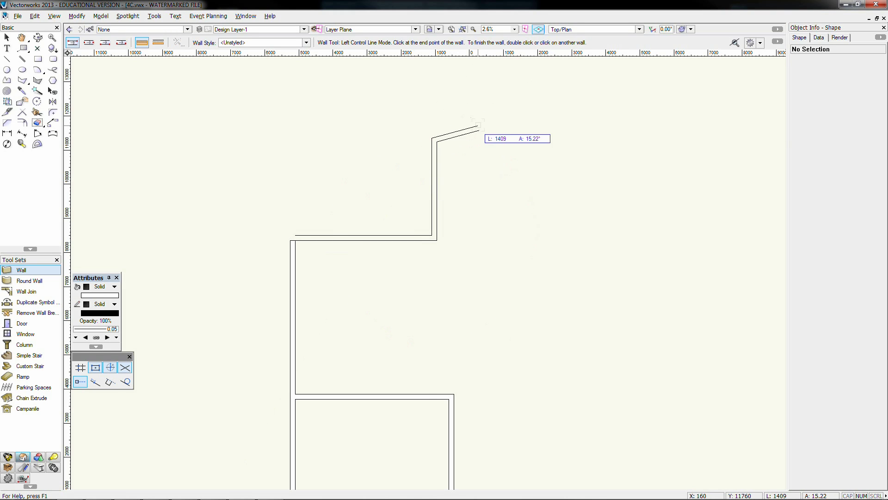
Step: In right control line mode, continue with an 800 wall to the right and a 2000 wall upward
key(u)
key(u)
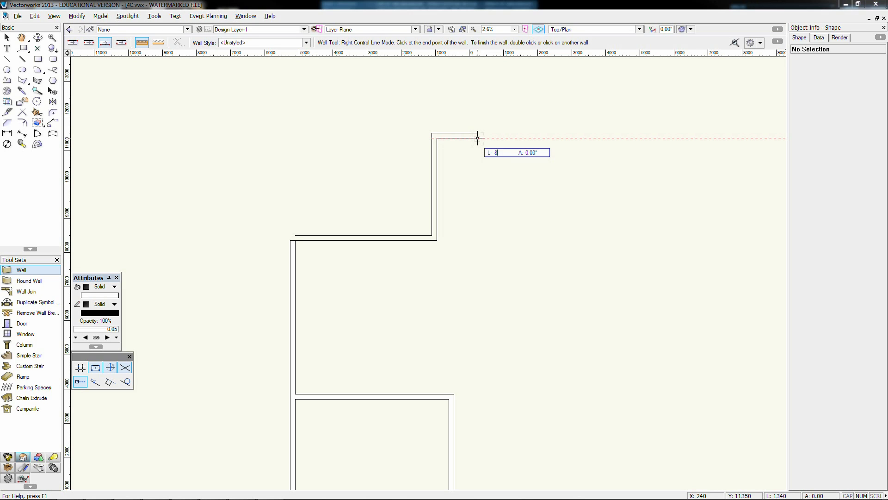
key(space)
mouse_move(457, 91)
mouse_down()
mouse_move(459, 252)
mouse_move(451, 284)
mouse_up()
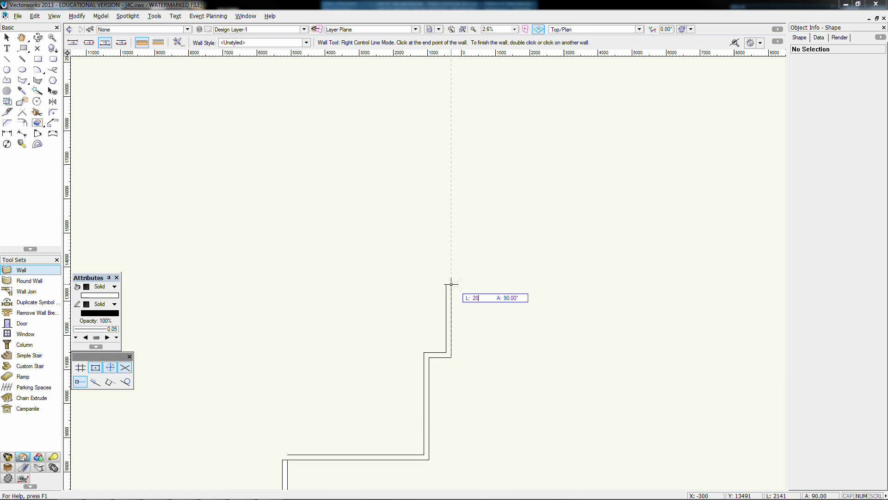
click(451, 290)
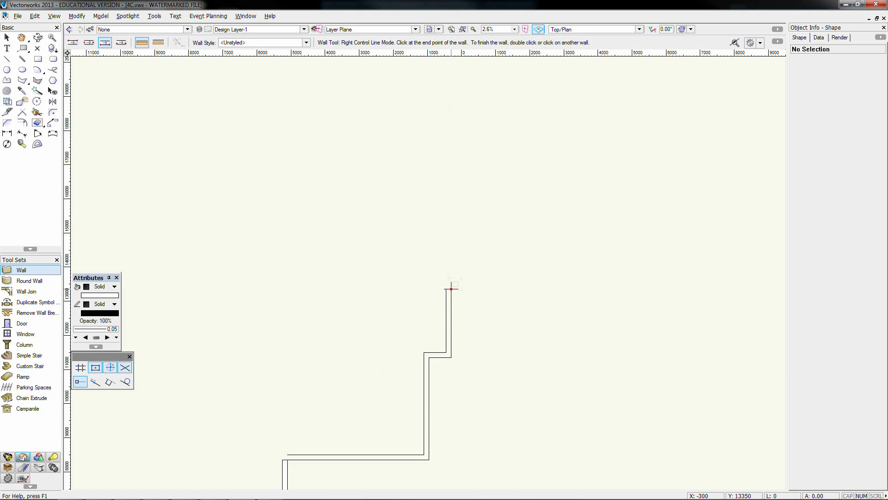
Step: Run a wall back left to align with the lower vertical wall, then a 2000 wall upward in left control line mode
click(424, 290)
key(u)
key(u)
key(Tab)
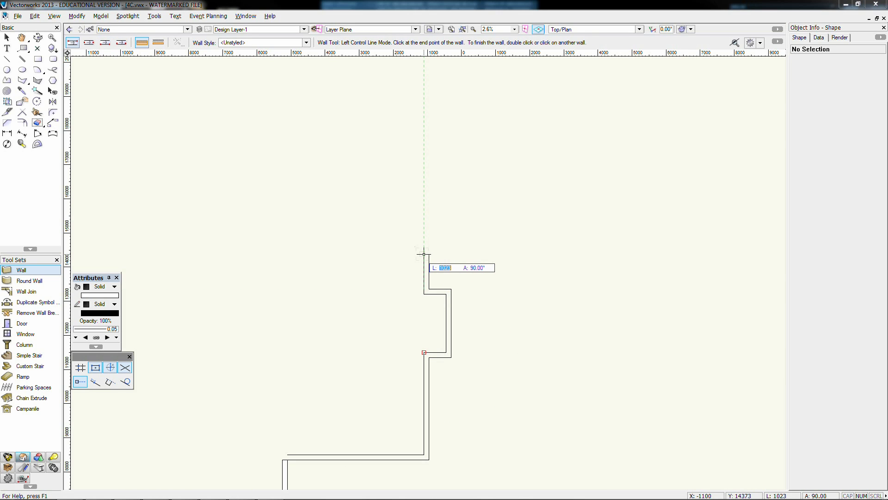
text(2000)
key(Return)
click(424, 221)
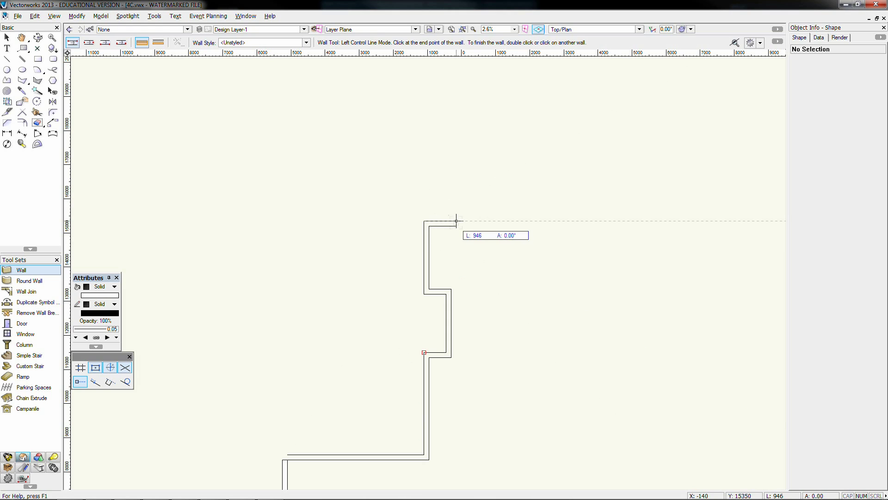
Step: Switch to right control line mode and draw a 2000 long wall to the right across the top
key(u)
key(u)
key(Tab)
text(2000)
key(Tab)
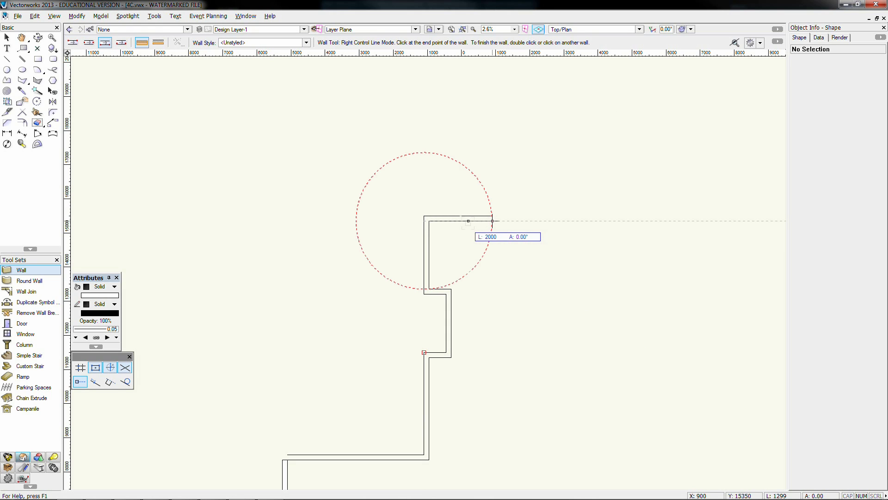
click(493, 220)
Step: Continue with a 7000 long wall straight down along the right side of the plan
middle_drag(489, 332, 465, 94)
key(Tab)
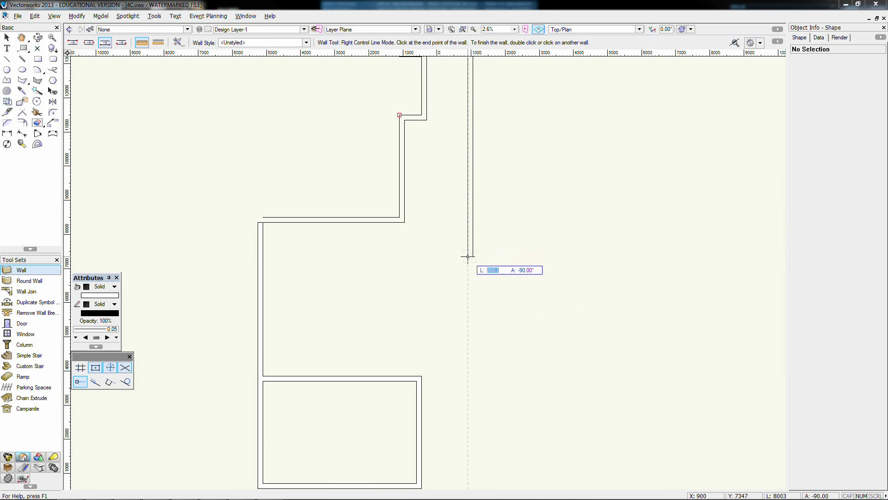
text(7000)
key(Tab)
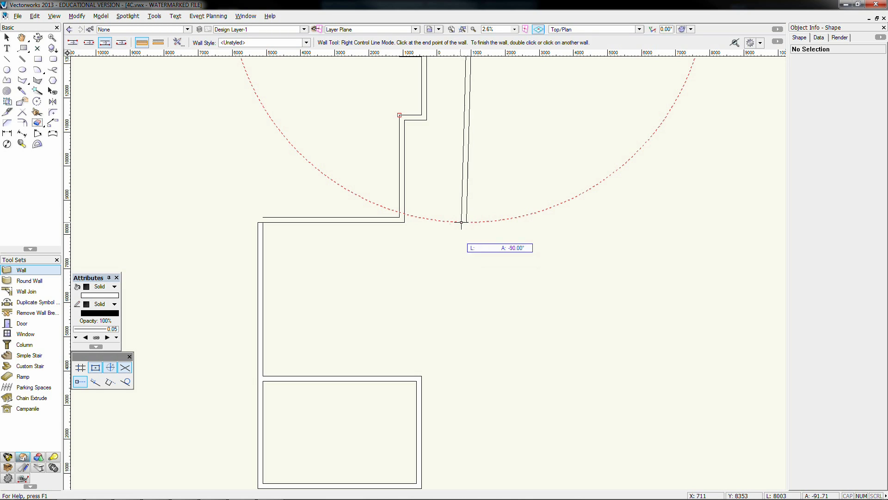
click(468, 246)
Step: Continue with a 1500 wall to the right and a wall about 2000 long downward
key(Tab)
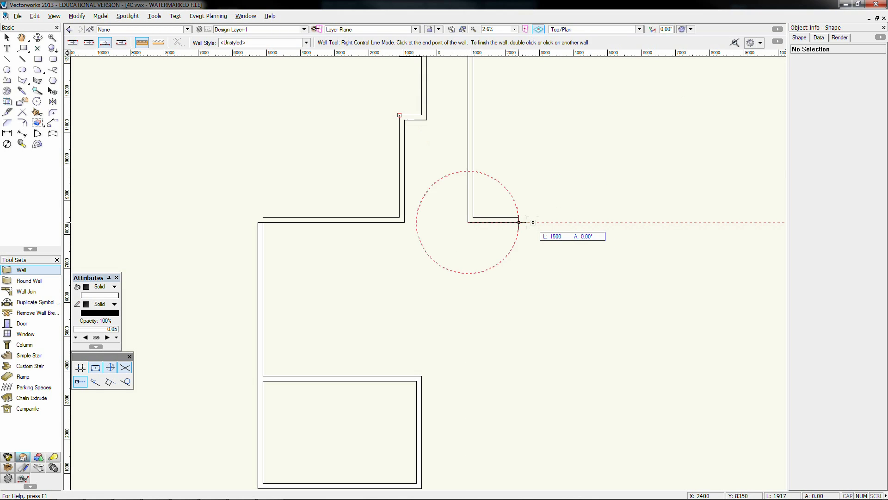
click(519, 223)
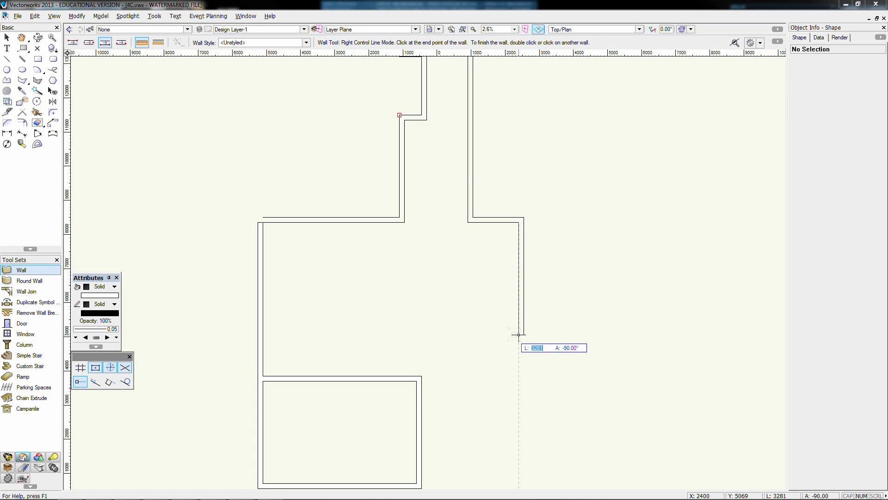
click(519, 292)
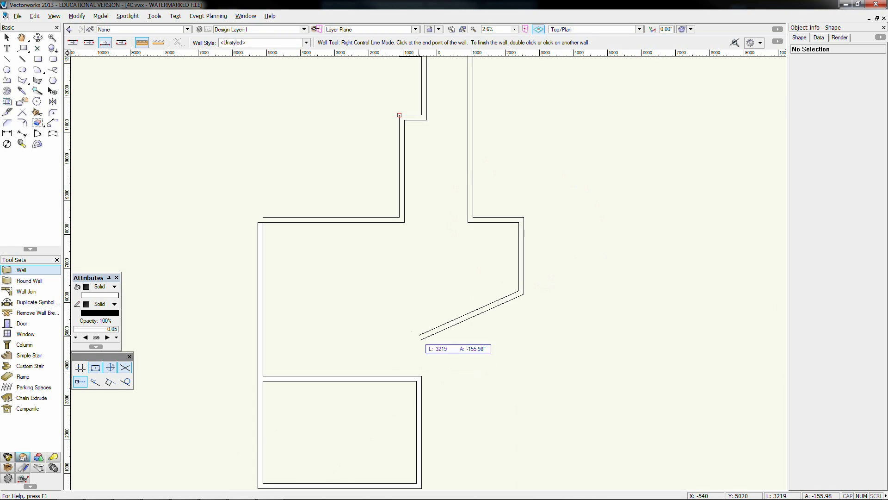
Step: Run a wall left to align with the room's right wall, then down to the room's upper right corner to close the outline
click(416, 292)
click(416, 381)
scroll(376, 330, down, 1)
middle_drag(376, 329, 363, 353)
scroll(371, 323, up, 1)
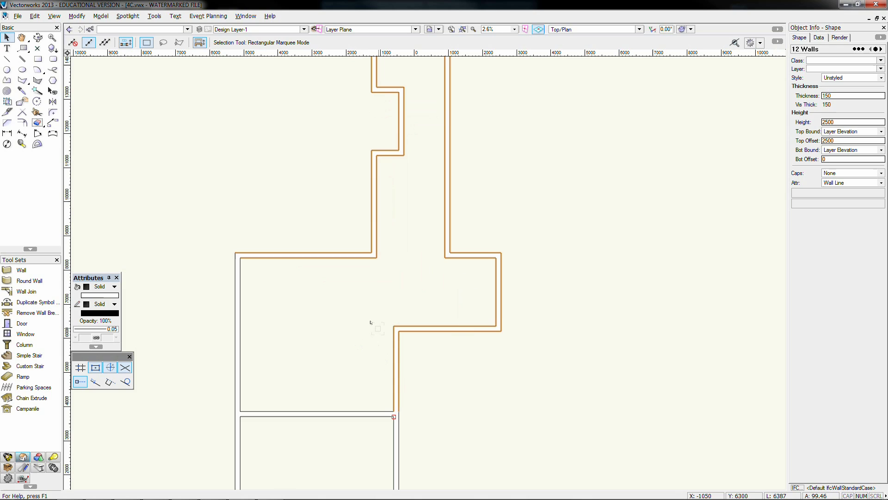
Step: Try nudging the three right-hand walls to the right, then undo the nudge
scroll(371, 323, down, 1)
click(407, 226)
drag(411, 104, 485, 338)
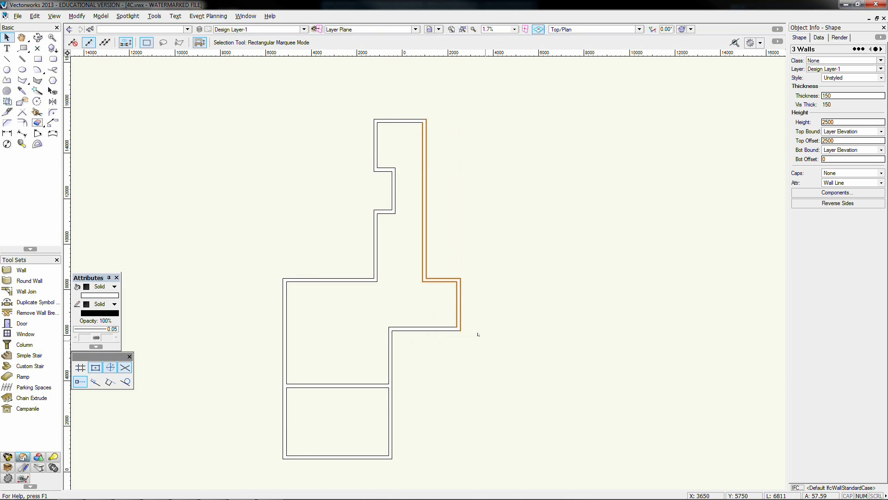
key(shift+Right)
key(ctrl+z)
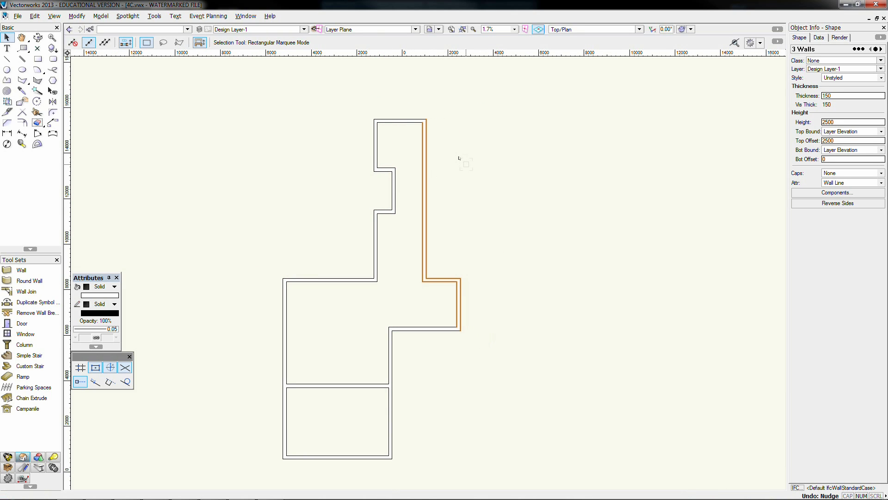
Step: Try reshaping the long right-hand wall by moving its upper end to the right, then undo the resize
click(424, 122)
scroll(425, 121, up, 1)
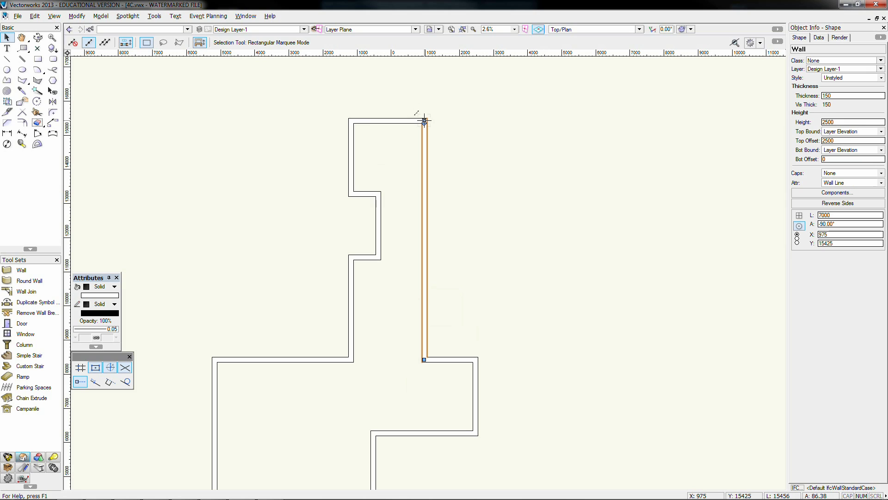
drag(425, 120, 450, 123)
key(ctrl+z)
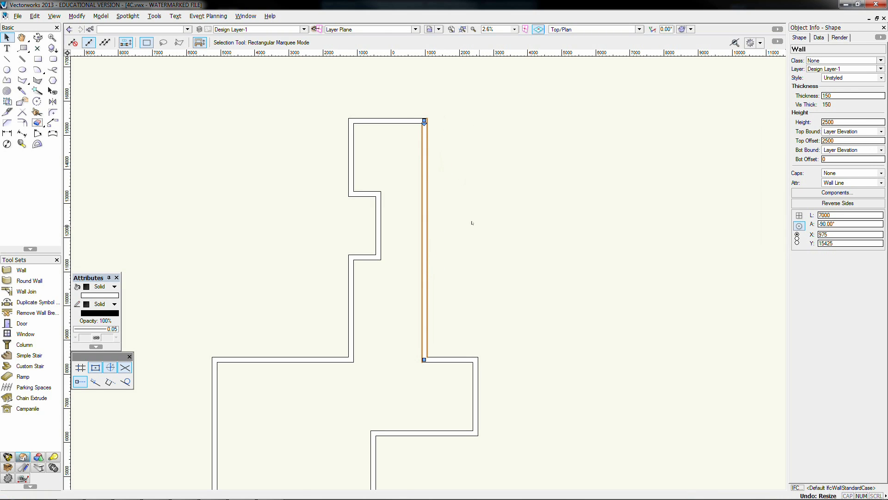
Step: Select the three right-hand walls and move them 1000 to the right
scroll(479, 228, down, 1)
click(480, 228)
middle_drag(480, 227, 462, 213)
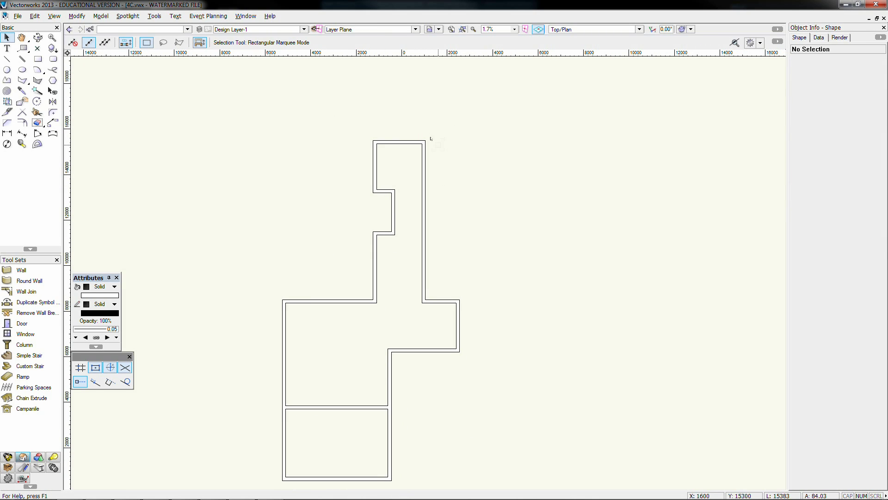
drag(414, 118, 495, 361)
key(ctrl+m)
text(1000)
key(Return)
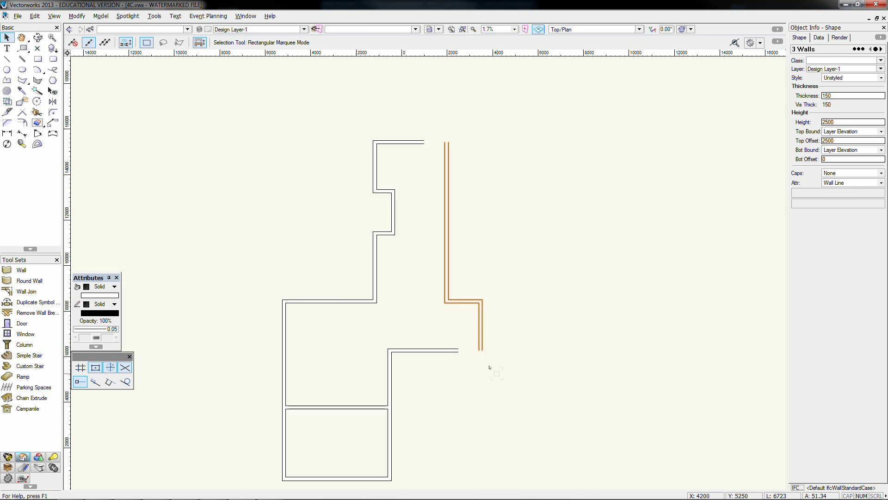
Step: Extend the lower horizontal wall to the right until it meets the moved vertical wall
click(496, 373)
scroll(497, 373, up, 2)
click(396, 326)
drag(407, 323, 460, 324)
Step: Extend the top horizontal wall to the right until it meets the moved long vertical wall, then deselect it
scroll(287, 174, down, 1)
middle_drag(287, 174, 380, 430)
click(395, 185)
scroll(410, 186, up, 1)
drag(400, 186, 455, 186)
click(521, 273)
Step: Draw a 3150 vertical wall up from the large left room's upper-left inner corner and connect it to the notch's lower horizontal wall
scroll(520, 273, down, 2)
middle_drag(514, 323, 452, 203)
click(22, 270)
scroll(243, 312, up, 1)
click(292, 277)
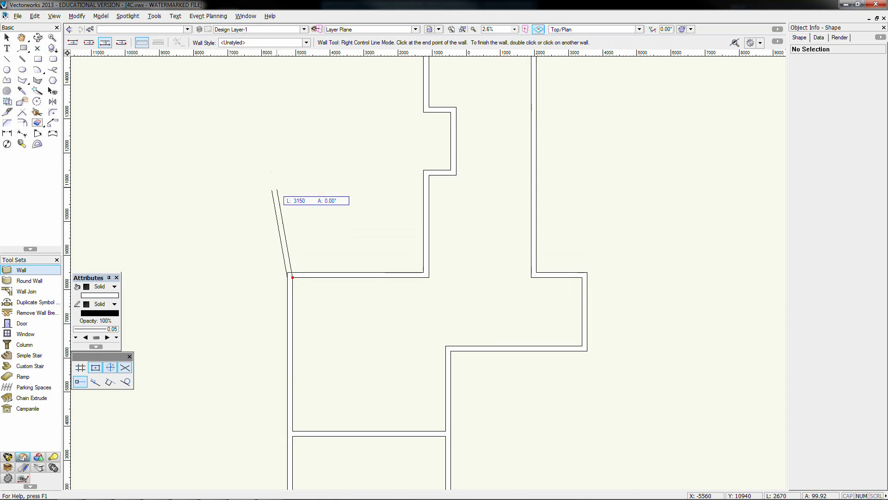
scroll(291, 159, down, 2)
middle_drag(292, 159, 298, 251)
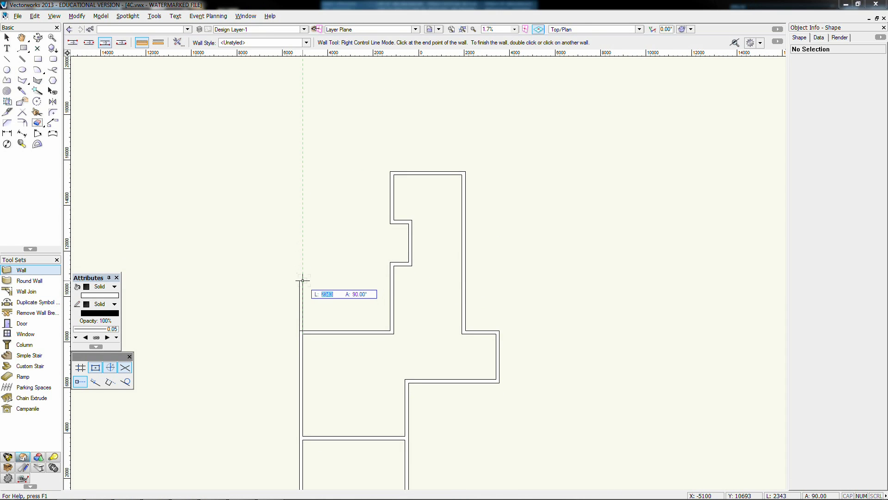
key(Tab)
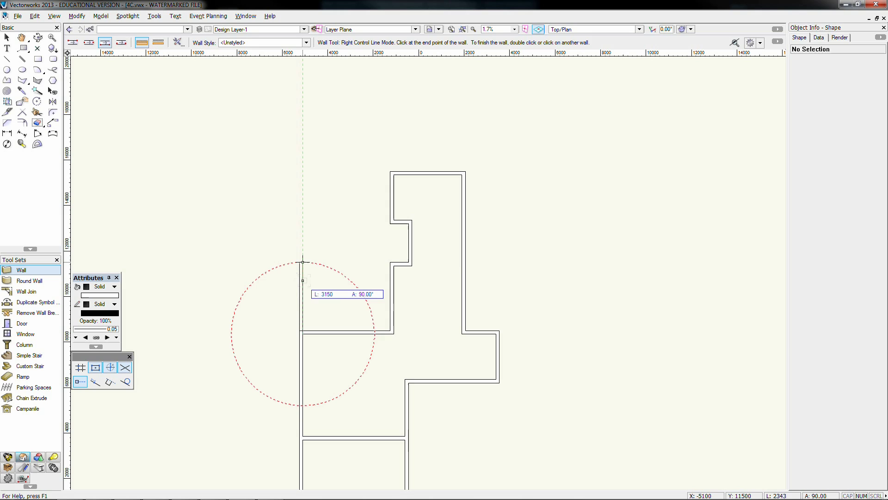
click(302, 262)
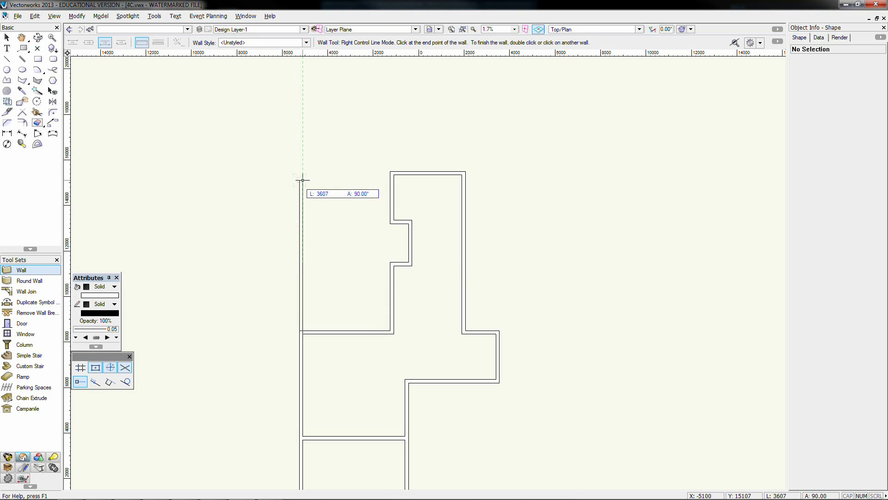
double_click(303, 264)
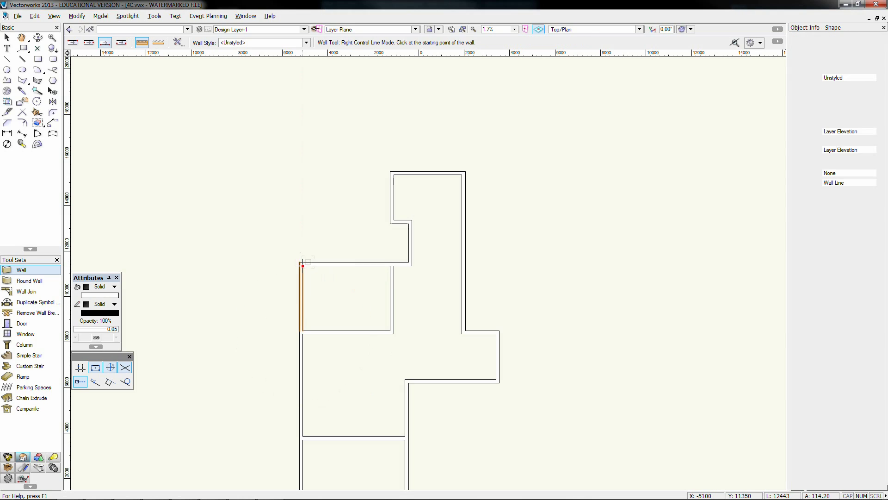
Step: T-join the new room's right vertical wall to the horizontal wall above it, then clear the selection
click(23, 292)
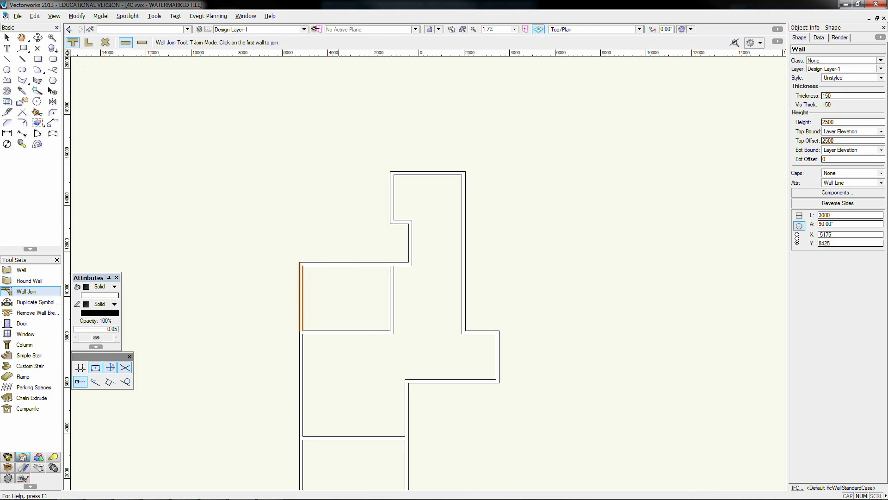
click(394, 265)
click(6, 37)
click(208, 276)
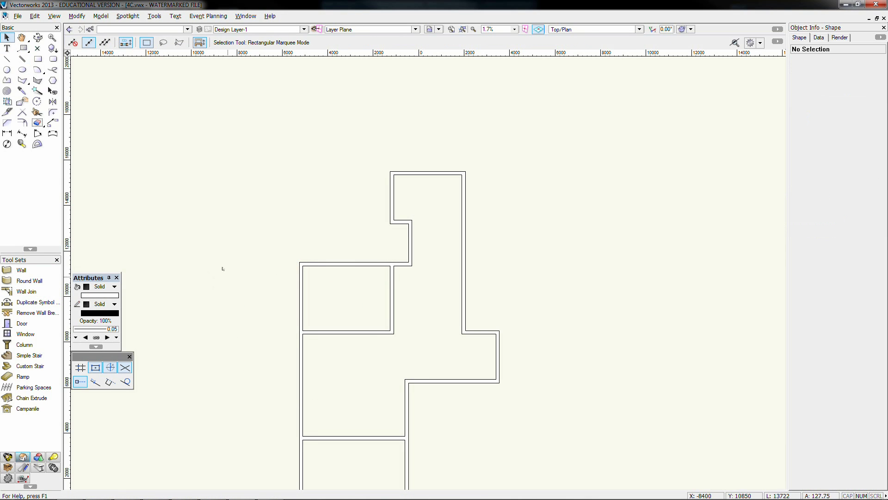
Step: With Center Control Line mode, draw a wall left from the upper-left vertical wall, then down to the left outer wall's upper corner
click(21, 270)
click(390, 197)
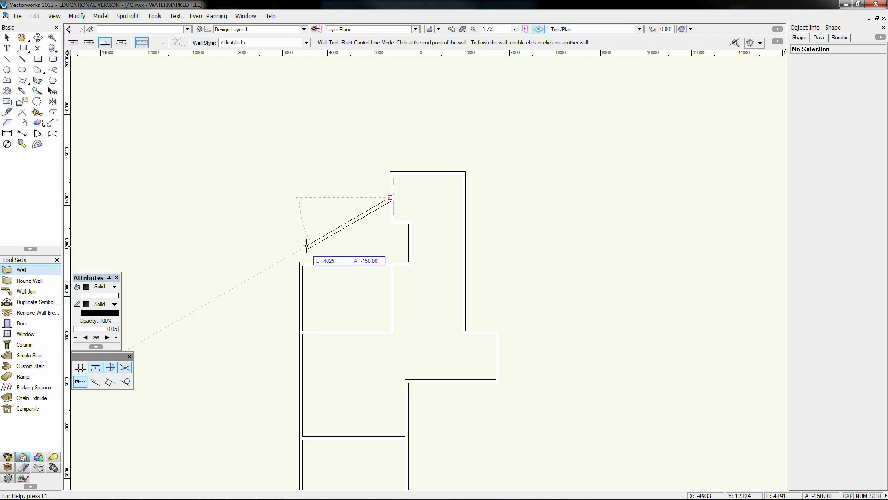
key(u)
key(u)
key(u)
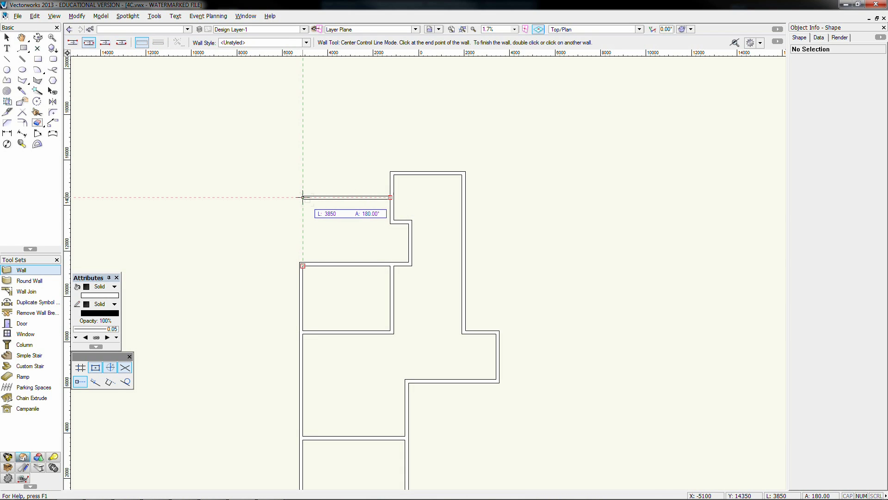
click(302, 197)
scroll(295, 192, up, 3)
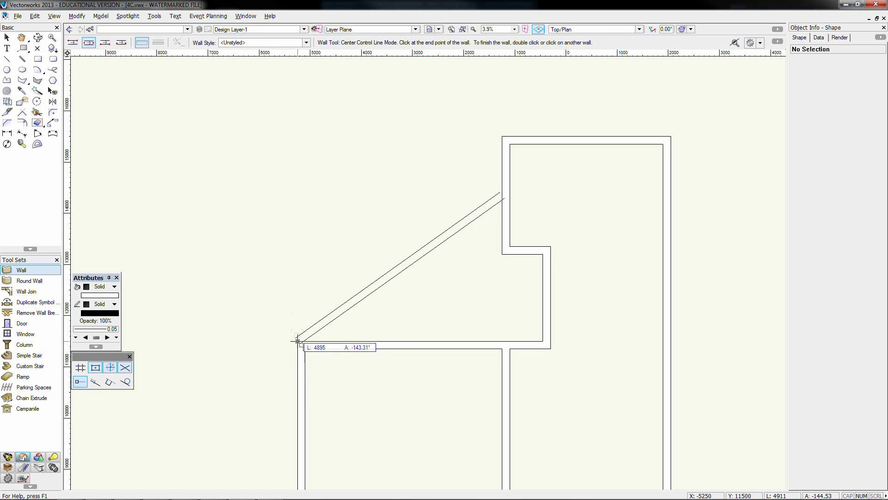
click(303, 195)
click(303, 341)
key(x)
Step: T-join the horizontal partition below the new room to the left outer wall
click(27, 292)
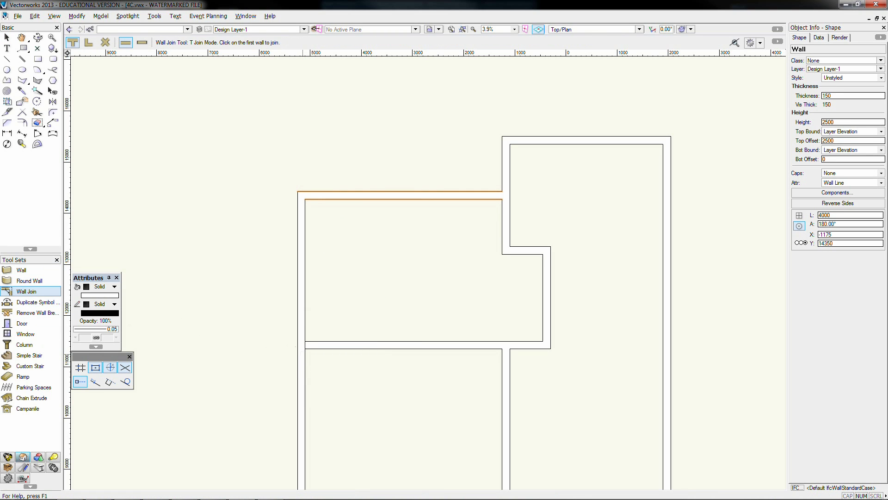
click(315, 345)
click(302, 350)
scroll(302, 350, down, 2)
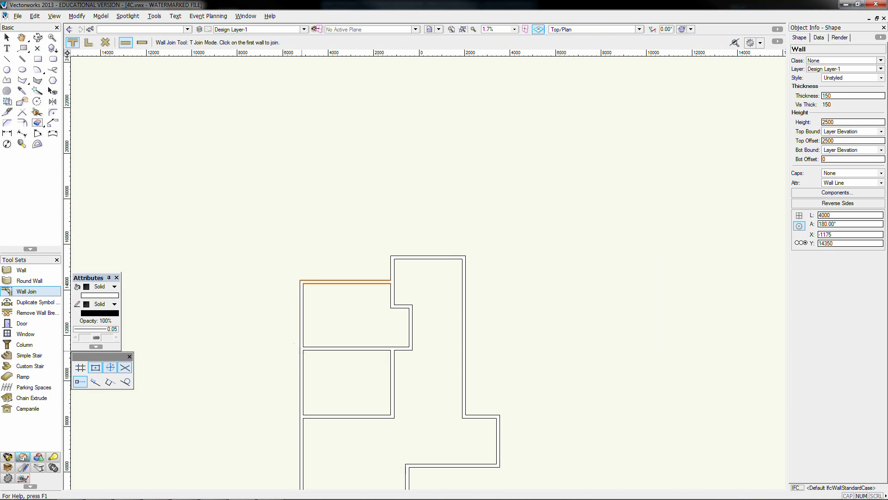
Step: Draw a 4000 vertical wall upward from the plan's upper-left wall corner
click(22, 270)
scroll(307, 277, up, 3)
scroll(292, 270, up, 2)
click(292, 273)
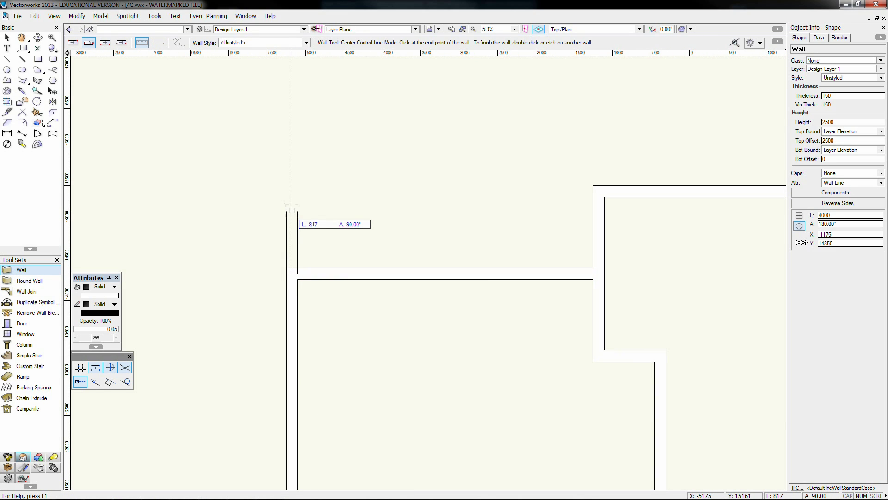
key(Tab)
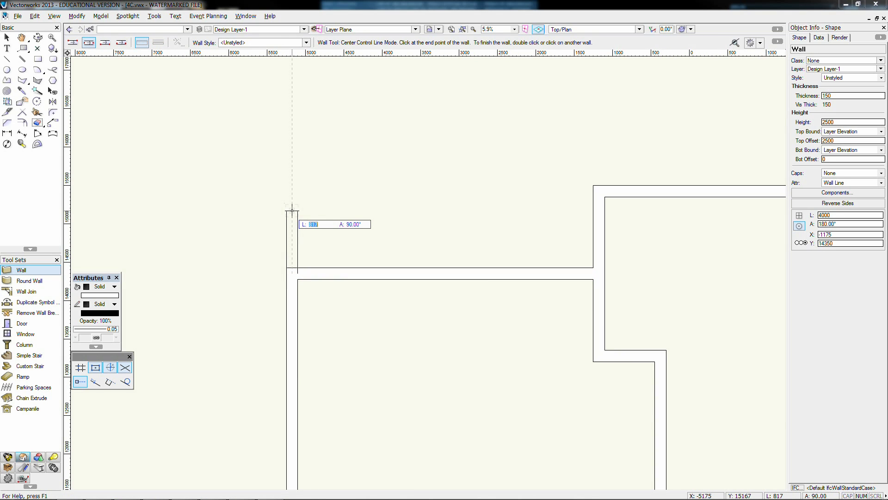
text(4000)
key(Return)
click(292, 210)
Step: Continue with a horizontal wall to the right until it aligns with the long right-hand wall, joining the two at the corner
scroll(514, 141, down, 3)
middle_drag(503, 107, 374, 152)
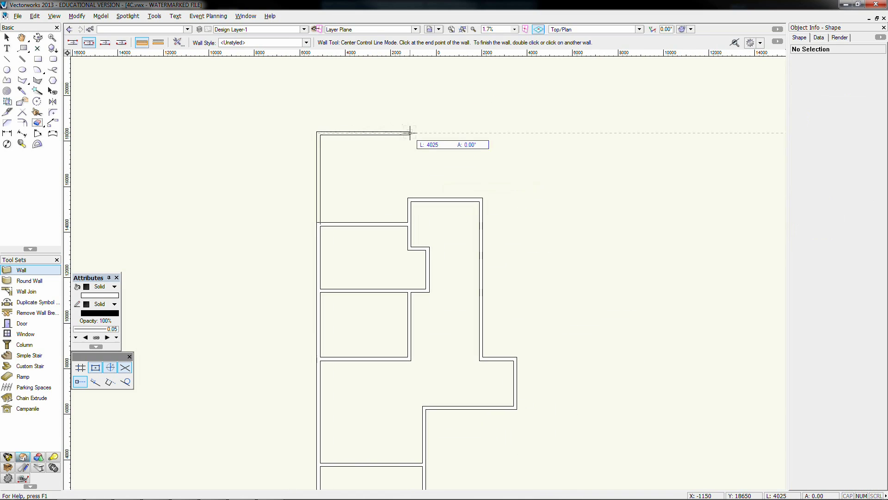
scroll(484, 133, up, 3)
scroll(463, 238, down, 2)
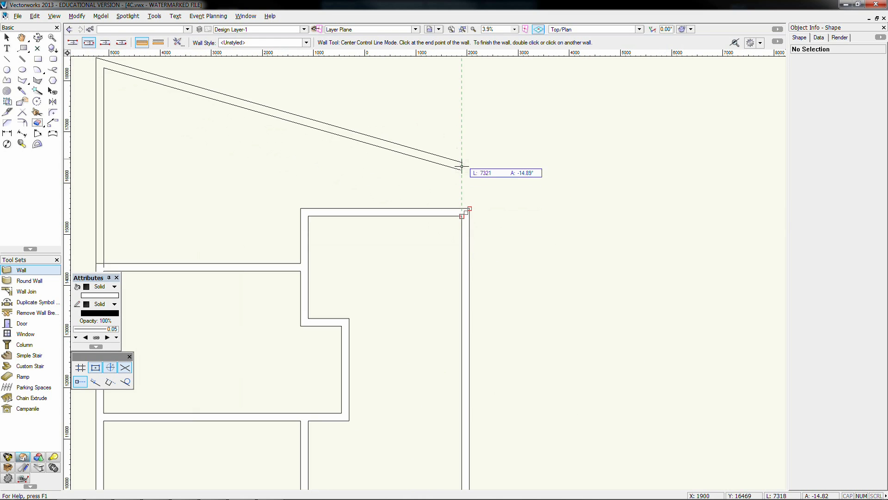
double_click(466, 91)
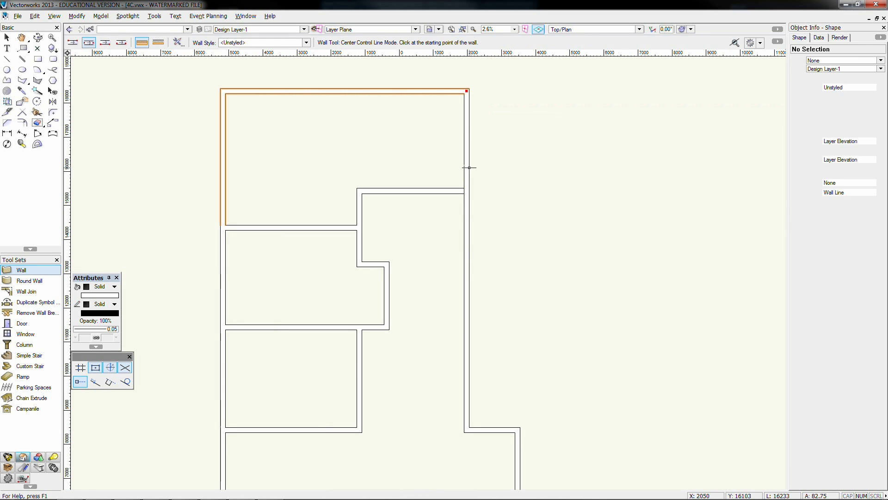
Step: Draw a vertical wall from the corner of the old top wall up to the new top wall, dividing the upper rooms
click(358, 189)
scroll(359, 192, up, 1)
scroll(365, 152, down, 2)
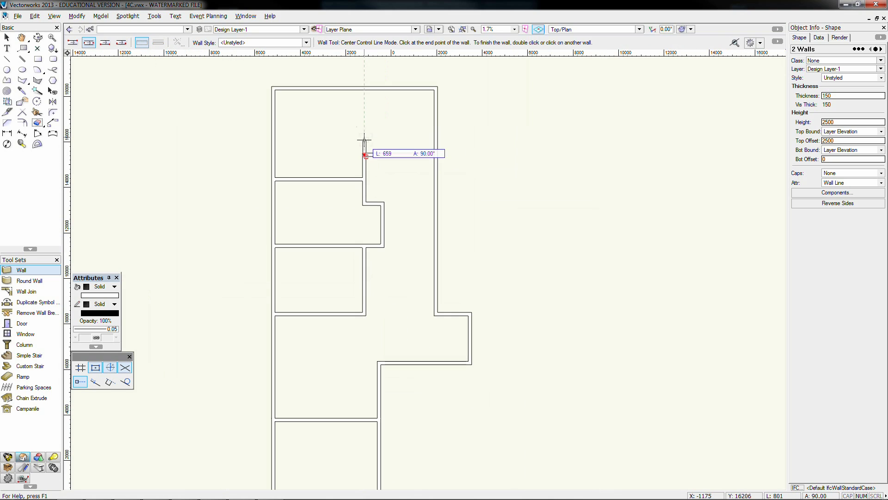
double_click(365, 92)
Step: Draw a 1000 by 1500 rectangle in the upper-right room, starting at its upper-left inner corner
scroll(365, 96, up, 2)
click(37, 59)
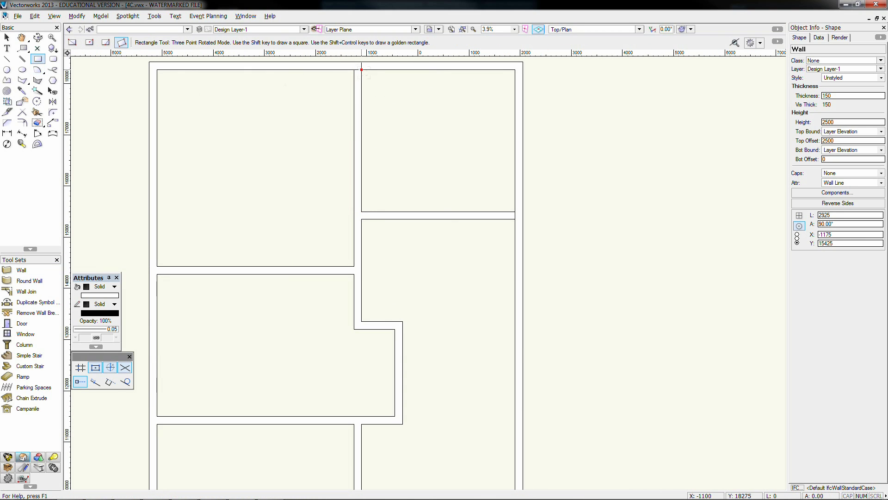
key(Tab)
key(Tab)
text(-150)
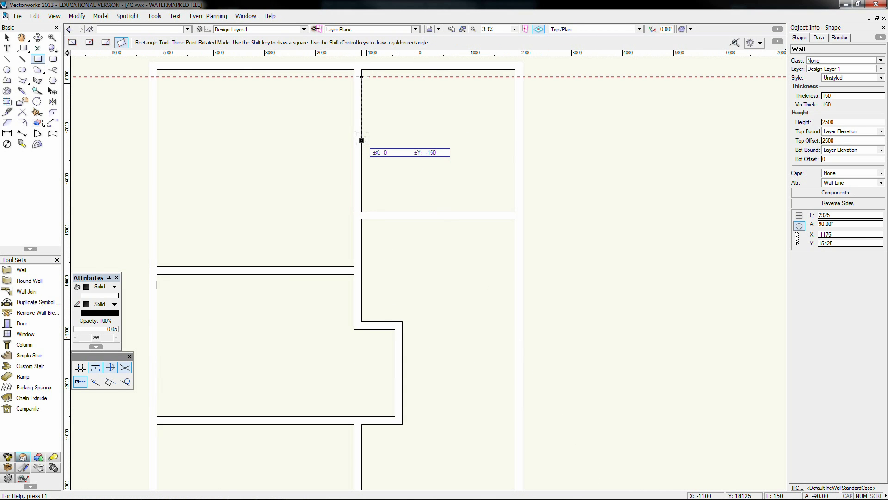
text(0)
key(Return)
click(362, 146)
key(Tab)
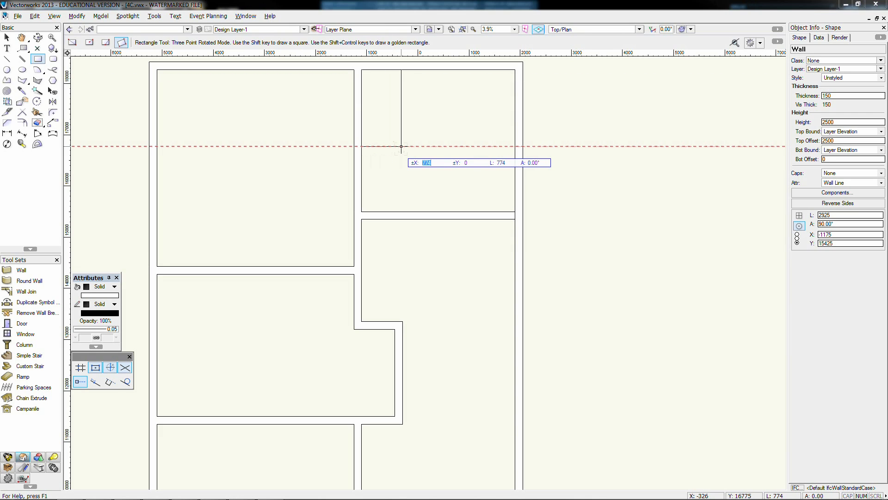
text(1000)
key(Return)
click(413, 146)
Step: With Right Control Line mode, draw walls along the rectangle's right and lower sides to enclose it, then clear the selection
click(21, 270)
key(u)
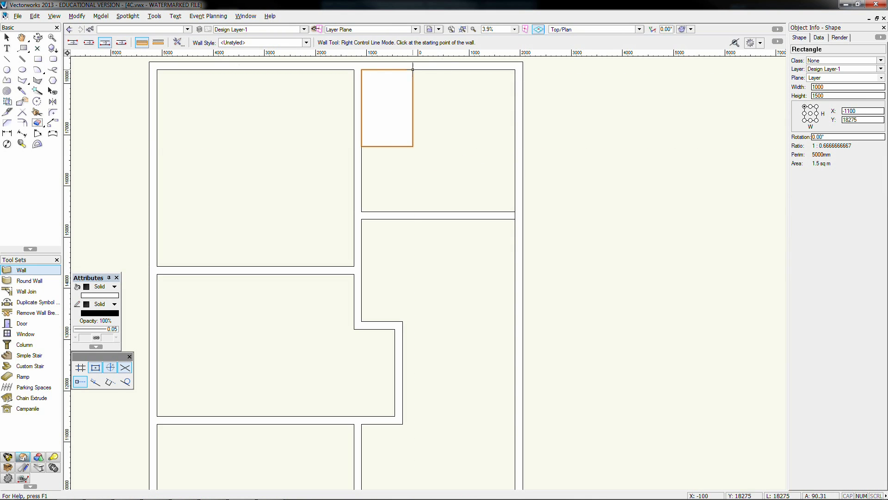
click(413, 69)
click(412, 146)
double_click(362, 147)
click(26, 291)
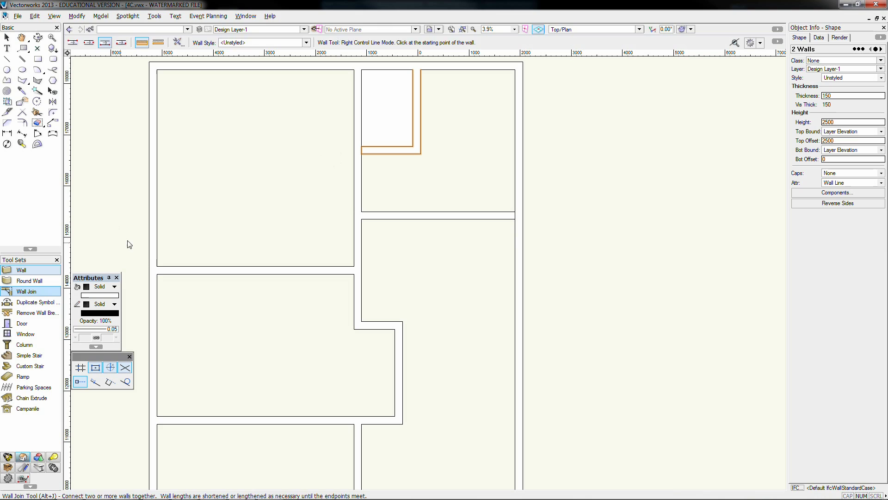
scroll(337, 241, down, 1)
scroll(337, 241, down, 1)
key(x)
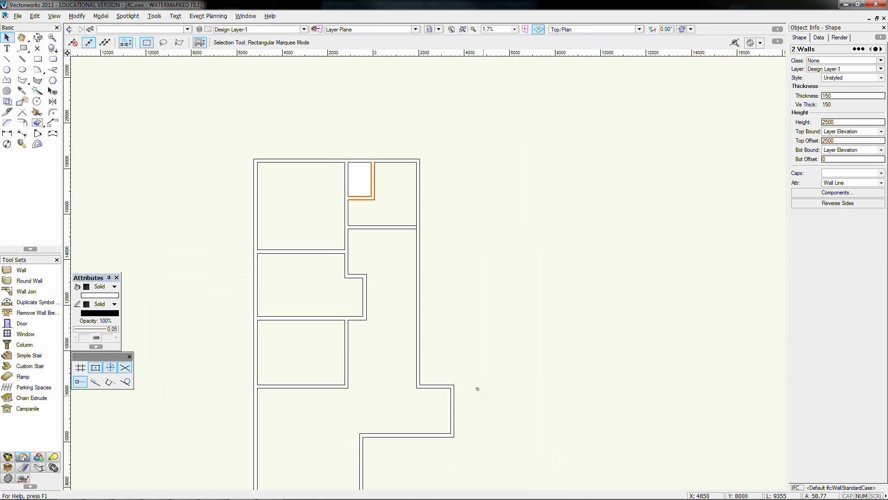
click(478, 388)
Step: Insert swing doors in the right wall of the third left room and in the upper and lower walls of the right-hand projection
middle_drag(478, 389, 472, 300)
click(22, 323)
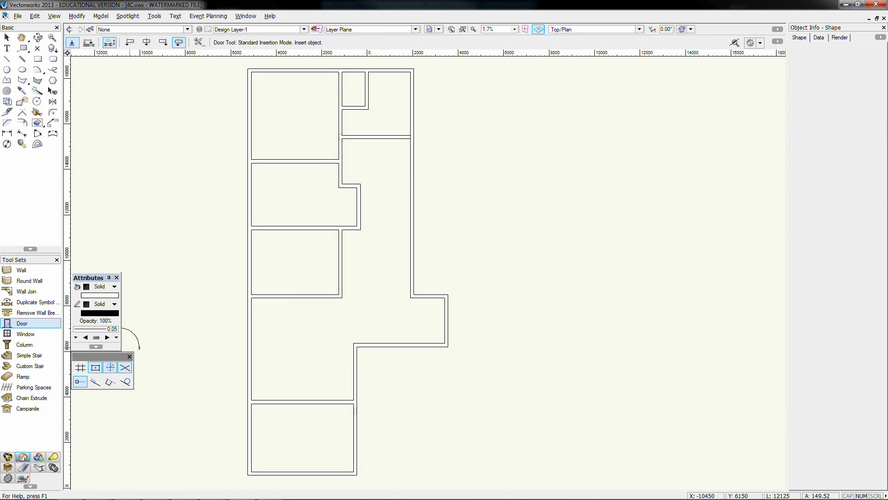
click(326, 263)
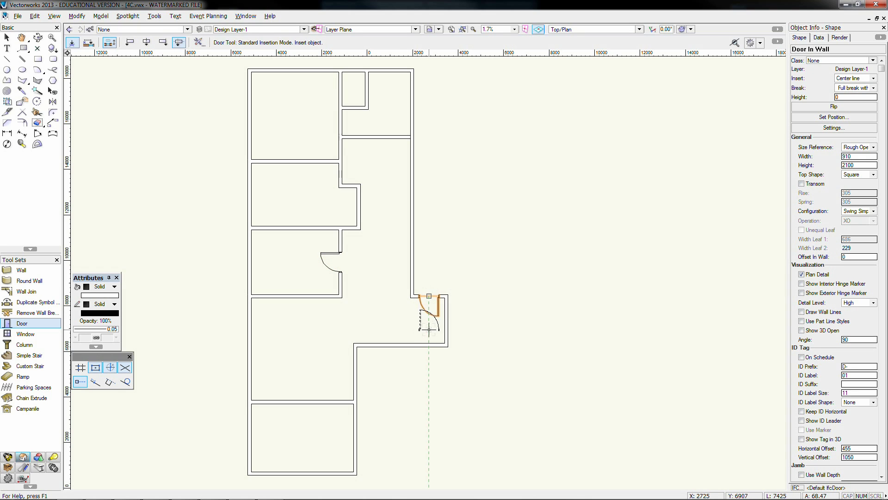
click(429, 344)
click(420, 341)
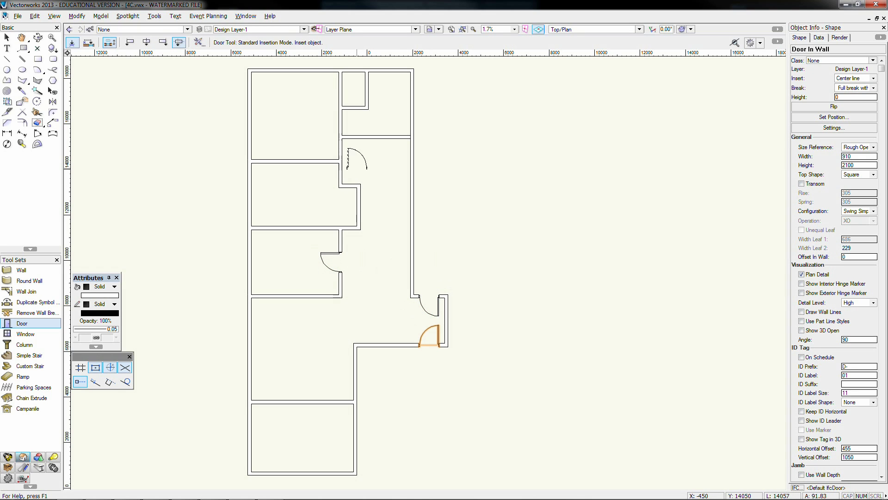
Step: Insert doors in the right walls of the two upper left rooms, both swinging into the rooms
scroll(341, 175, up, 3)
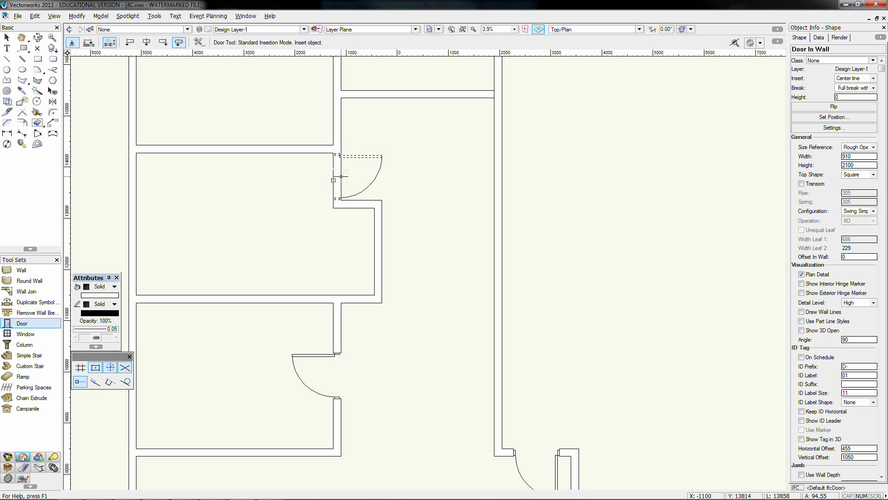
click(341, 176)
click(337, 176)
click(333, 121)
click(328, 120)
Step: Draw a guide rectangle 1000 wide and about 466 high in the upper-right room's lower-left corner
middle_drag(364, 95, 321, 210)
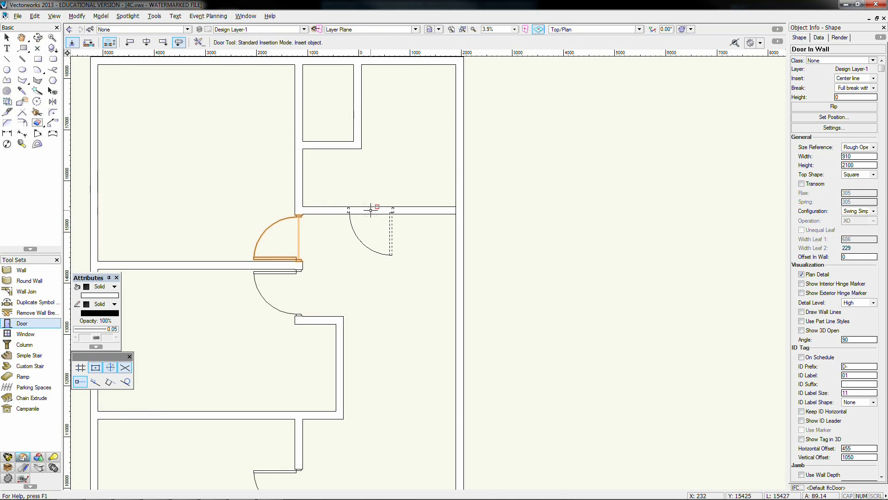
click(37, 58)
click(302, 207)
text(10)
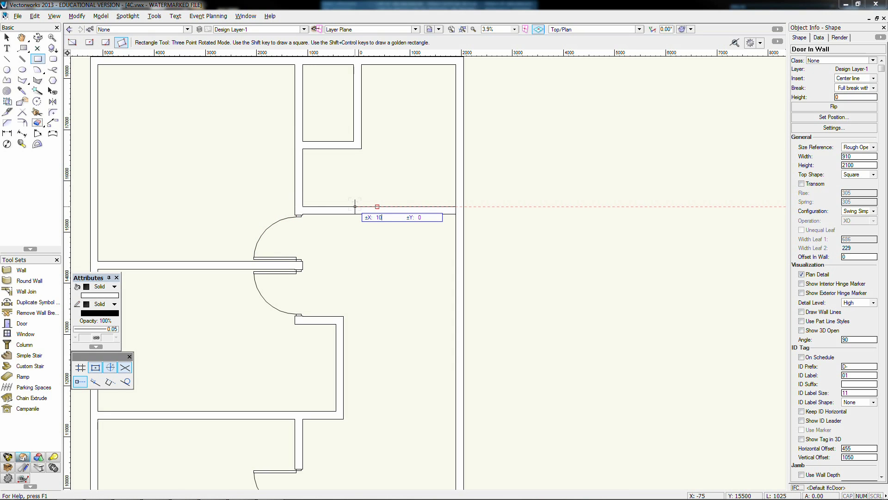
text(00)
key(Return)
click(354, 206)
click(353, 183)
Step: Insert a door in the upper-right room's lower wall at the guide rectangle's lower-right corner, swinging into the room
click(21, 323)
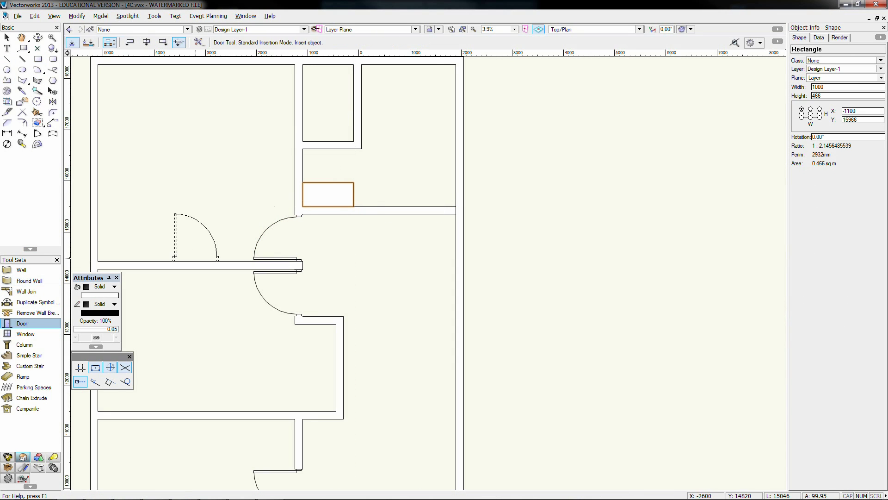
scroll(354, 206, up, 3)
click(355, 205)
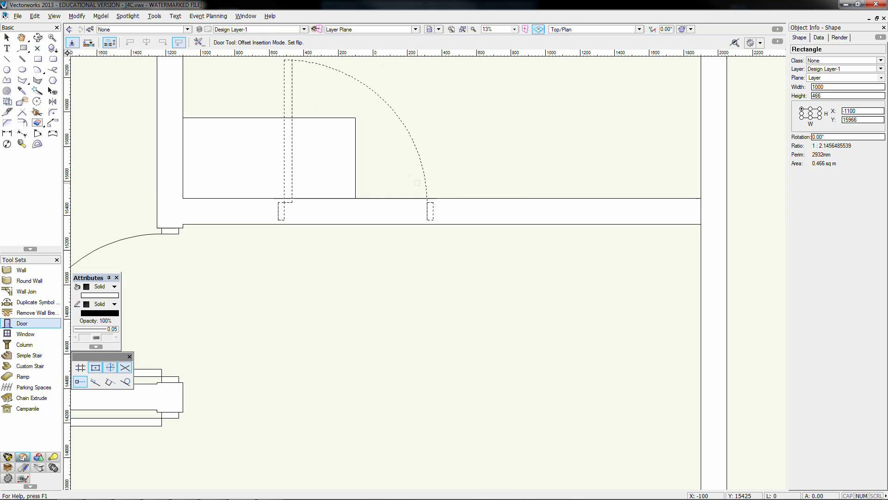
click(417, 182)
scroll(417, 182, down, 3)
key(x)
key(x)
Step: Insert a door in the wall between the two lowest left rooms, swinging into the upper one
scroll(353, 190, down, 2)
middle_drag(280, 427, 309, 229)
click(26, 324)
click(330, 294)
click(329, 294)
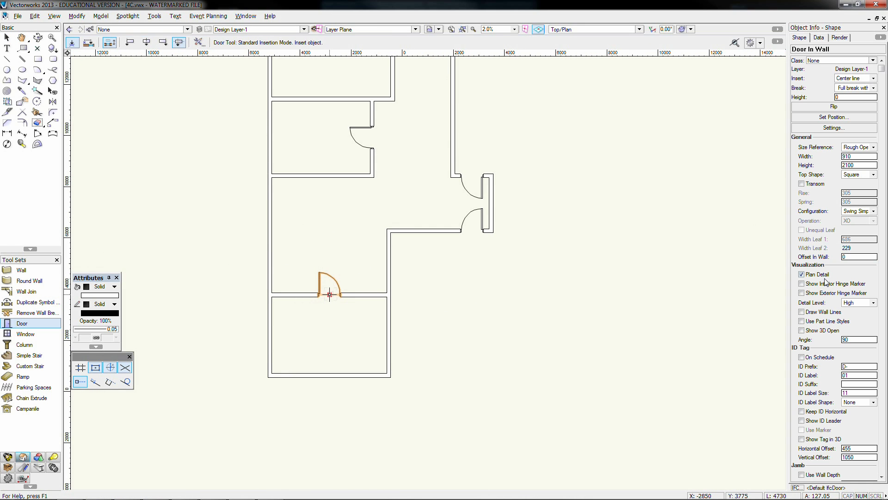
Step: Change the door between the two lowest left rooms to a Pocket Bi-Part configuration with a width of 1820
click(833, 127)
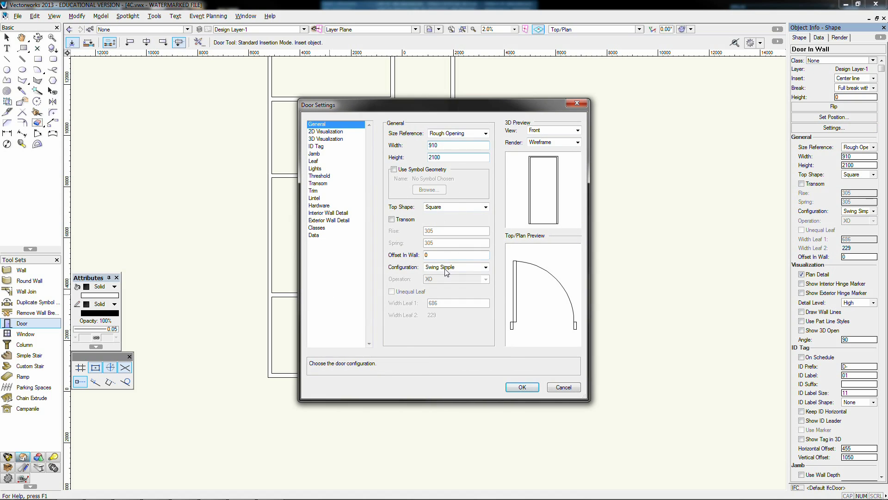
click(445, 269)
click(450, 322)
click(462, 266)
click(446, 351)
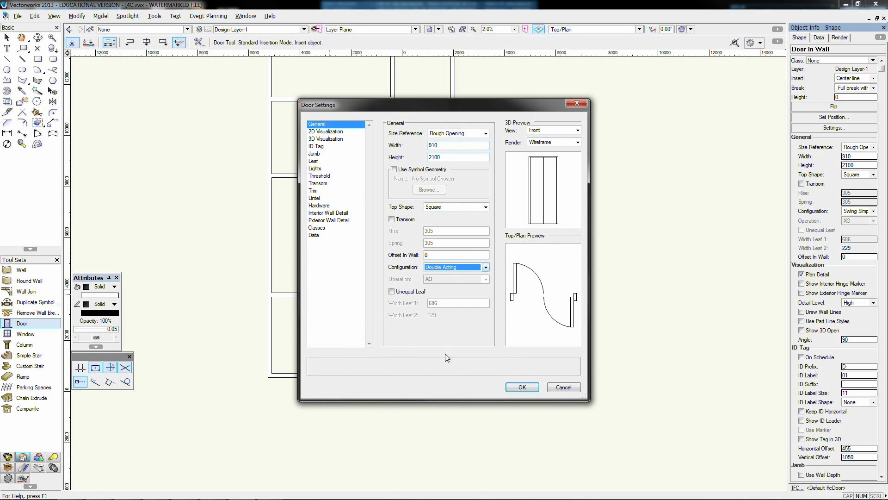
click(486, 267)
click(435, 360)
click(451, 267)
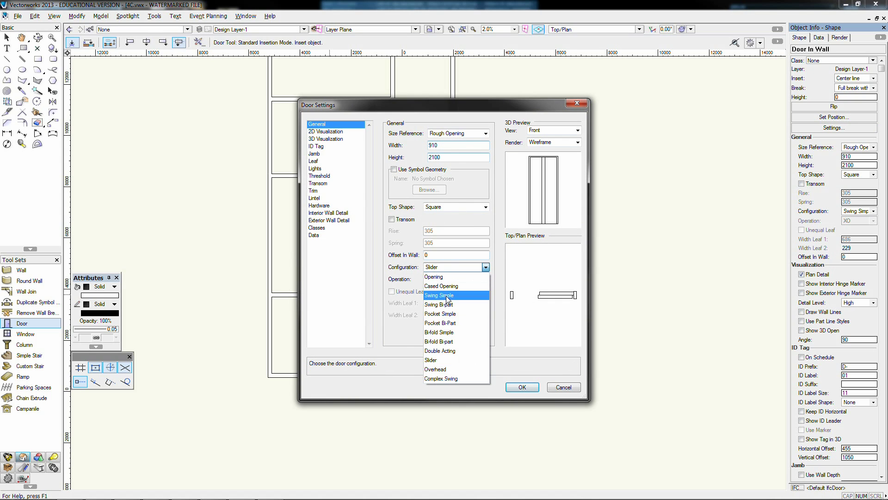
click(446, 323)
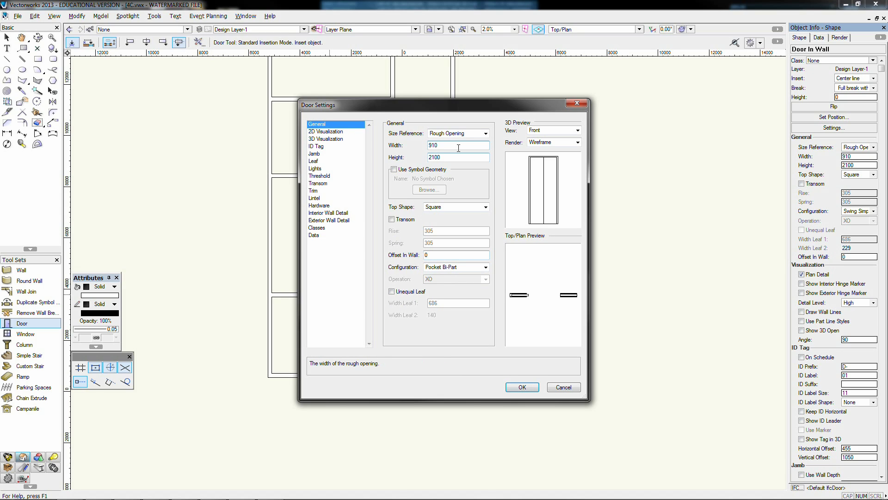
key(Return)
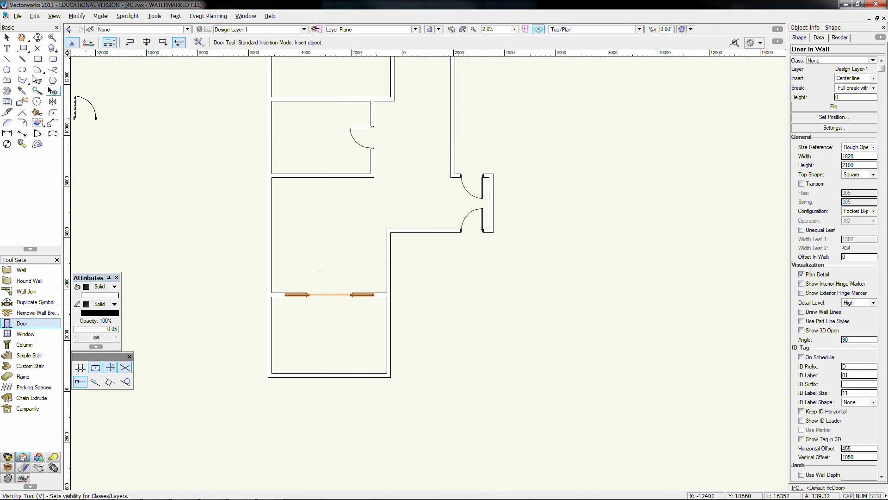
key(x)
Step: Draw a guide rectangle 150 wide and about 860 high in the lowest room's lower-left inner corner
click(42, 334)
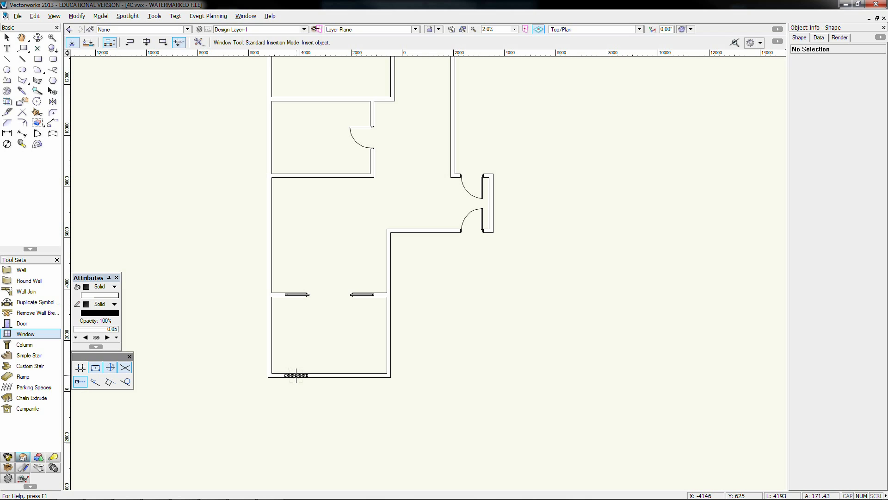
key(o)
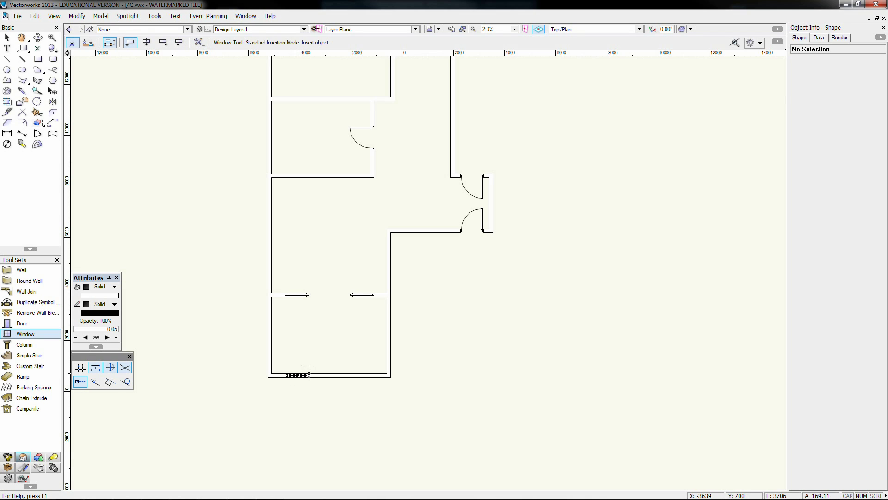
key(4)
scroll(241, 368, up, 3)
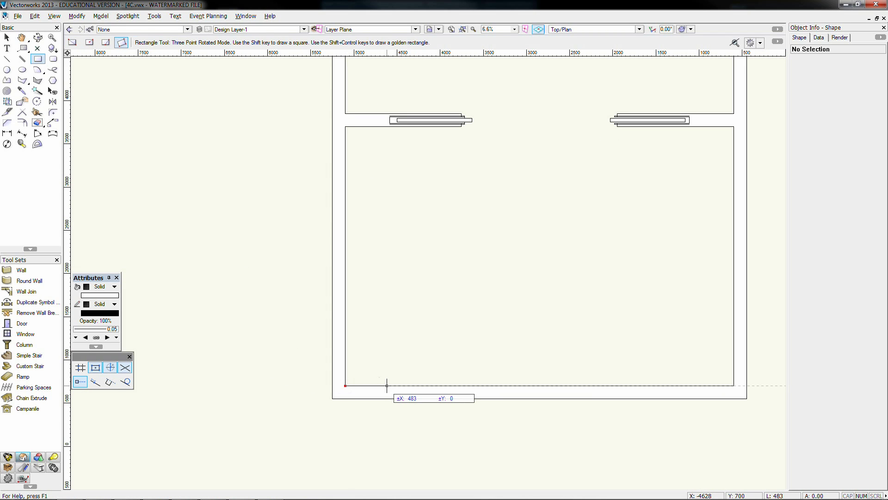
key(Tab)
text(150)
key(Return)
click(375, 312)
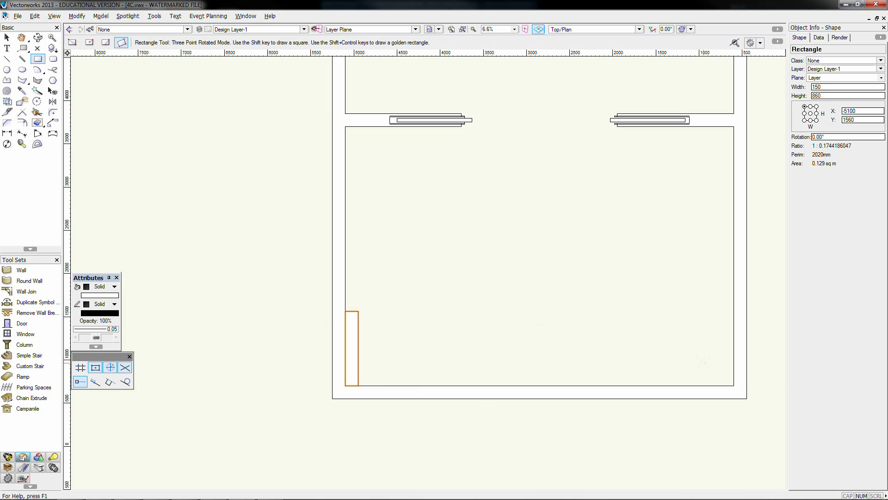
Step: Draw a guide rectangle 150 wide and about 782 high in the lowest room's lower-right inner corner
click(733, 385)
click(733, 318)
key(Tab)
text(150)
key(Return)
click(710, 318)
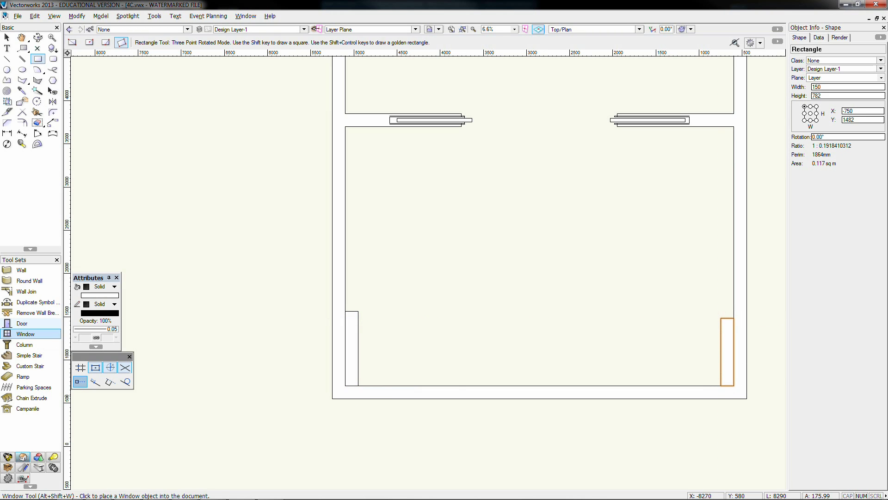
Step: Insert a window in the lowest room's lower wall, starting at the inner edge of the left guide rectangle
click(25, 334)
scroll(357, 389, up, 3)
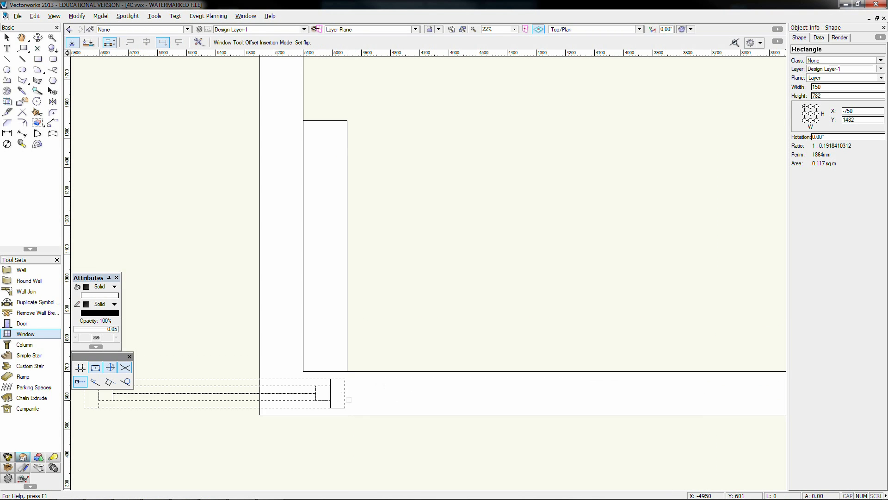
click(302, 413)
scroll(305, 417, down, 2)
scroll(455, 401, down, 2)
middle_drag(507, 388, 406, 364)
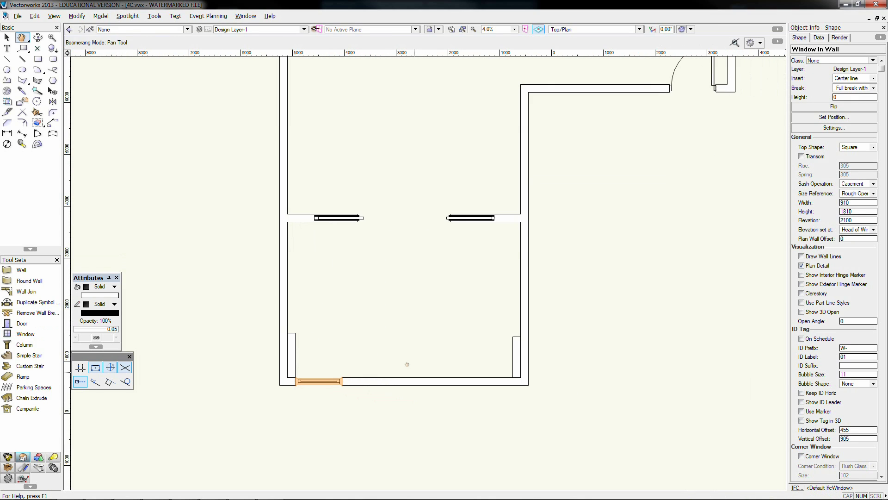
Step: Insert a second window in the same wall at the right guide rectangle's inner edge and set its width to 1820
scroll(511, 377, up, 3)
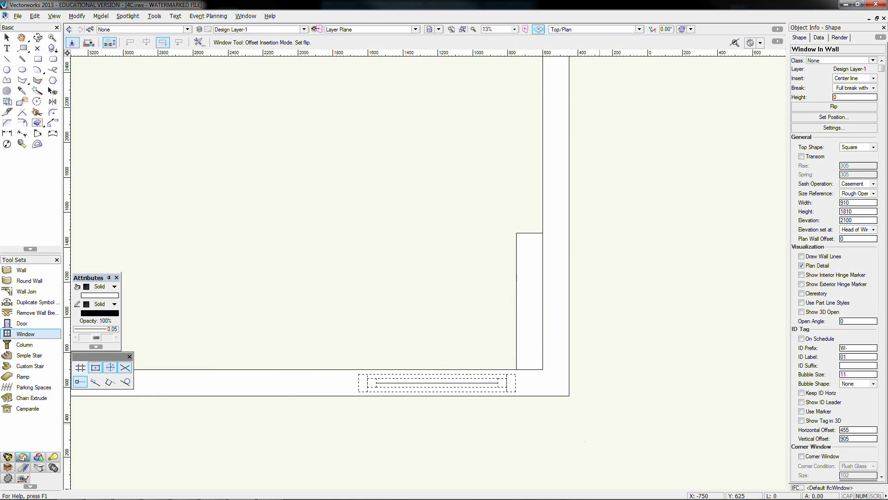
click(585, 441)
scroll(588, 462, down, 2)
key(x)
click(852, 203)
text(*2)
key(Return)
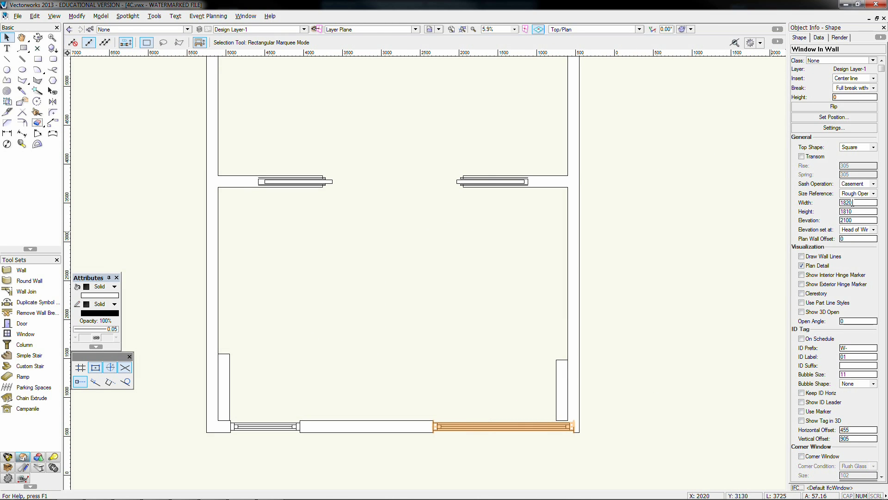
Step: Move the 1820 wide window by 100 twice away from the corner, and snap its end to the guide rectangle's inner edge
key(ctrl+m)
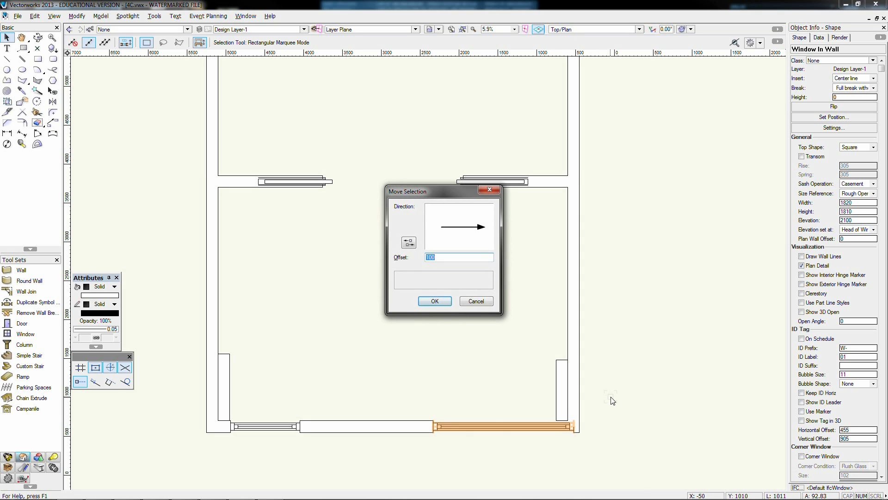
click(442, 301)
key(ctrl+m)
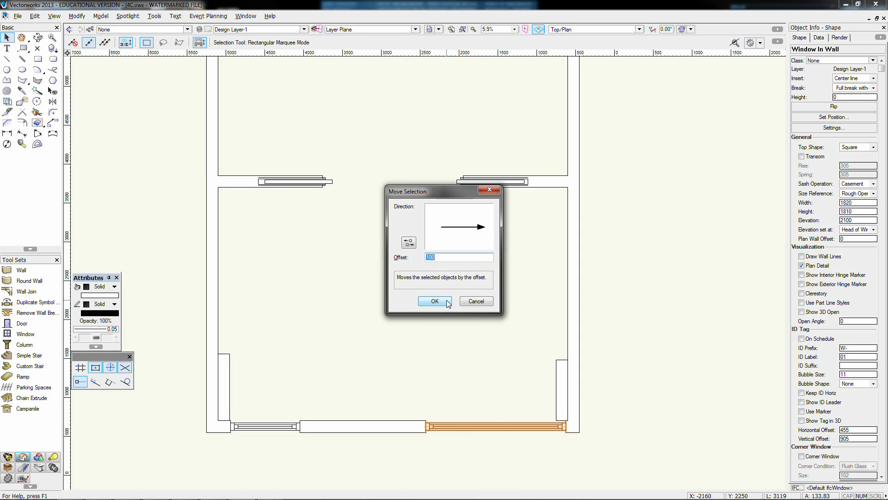
click(426, 305)
scroll(560, 420, up, 3)
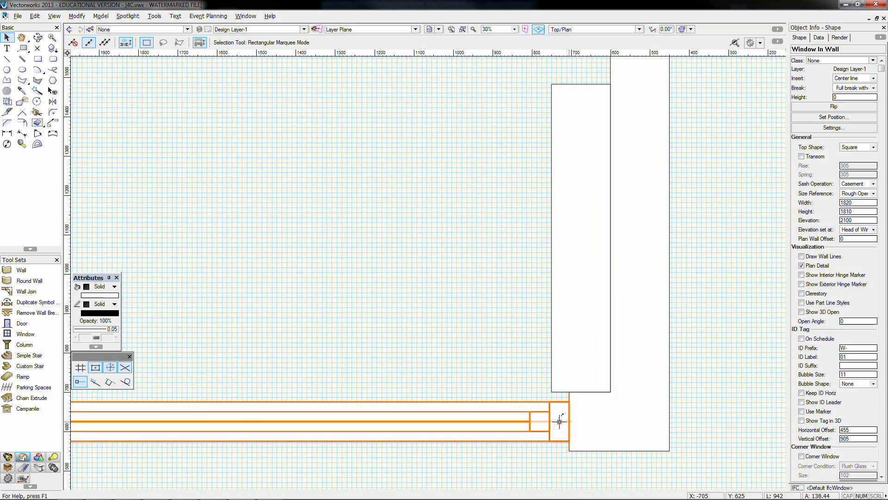
drag(569, 421, 552, 416)
scroll(551, 416, down, 4)
click(410, 325)
Step: Set the lower wall's left window to a width of 1000 and move it 45 along the wall away from the corner
click(269, 419)
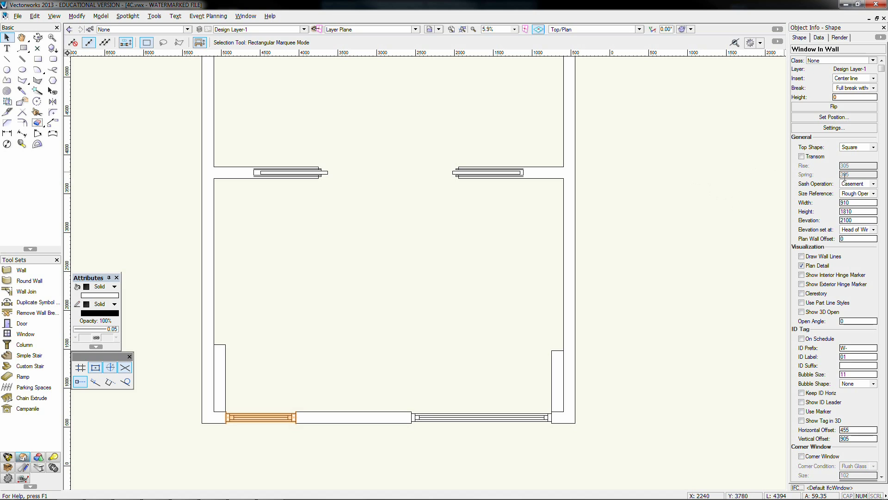
double_click(857, 202)
text(1000)
key(Return)
key(ctrl+m)
text(45)
key(Return)
Step: Delete the two guide rectangles in the lowest room's lower corners
click(188, 369)
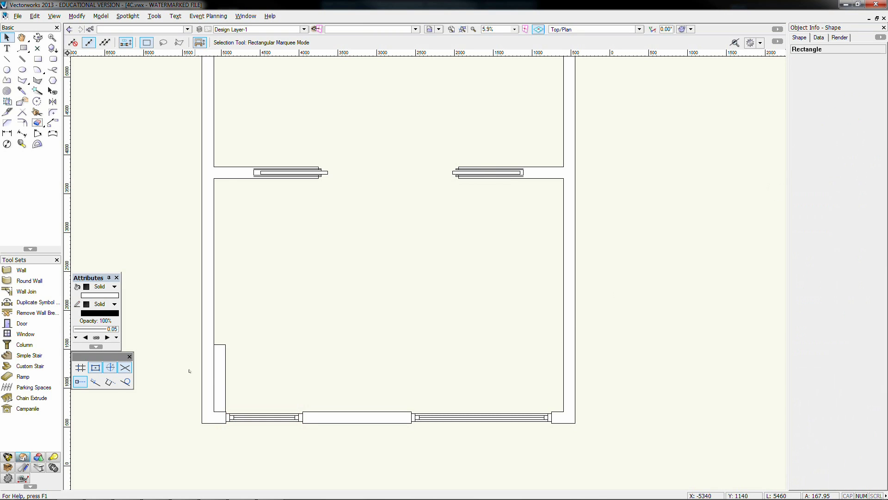
scroll(273, 377, down, 4)
Step: Insert four adjoining windows end to end in the left exterior wall of the large room above the pocket door
click(25, 334)
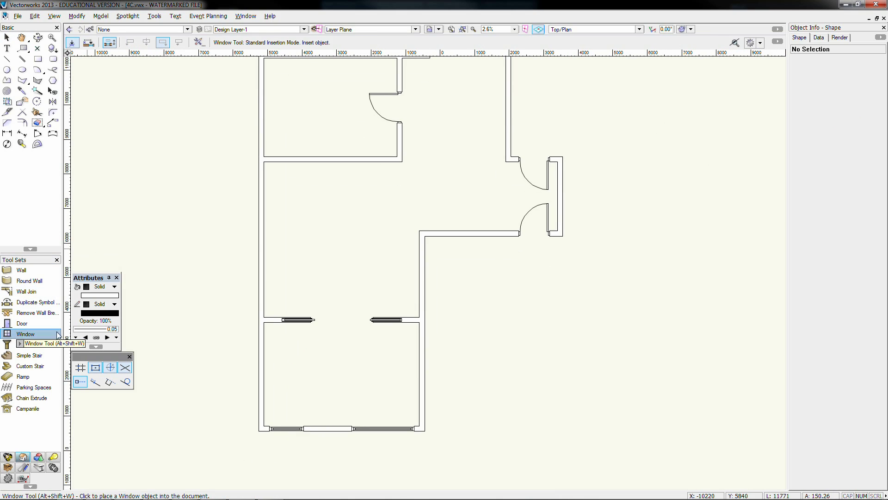
click(146, 42)
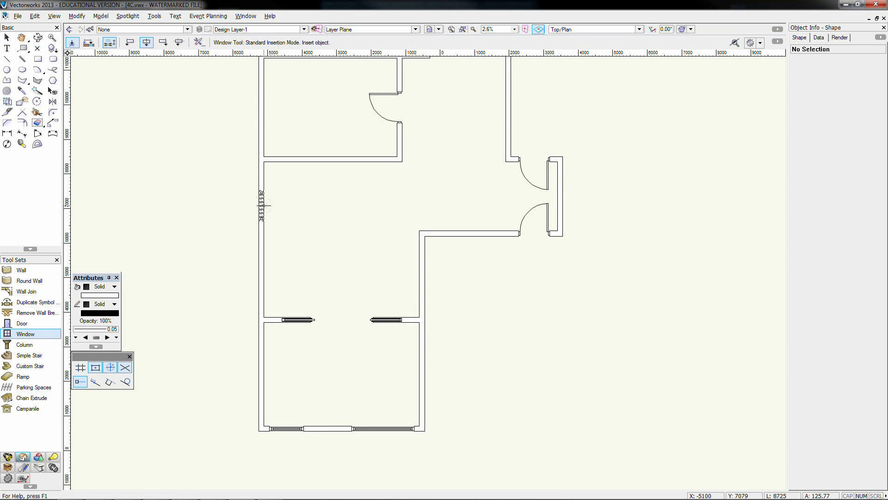
click(263, 186)
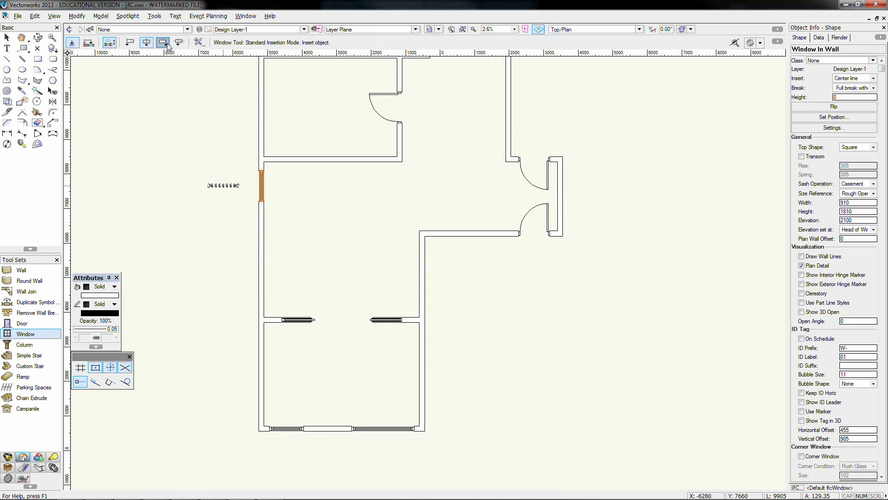
click(162, 42)
scroll(260, 200, up, 2)
click(265, 201)
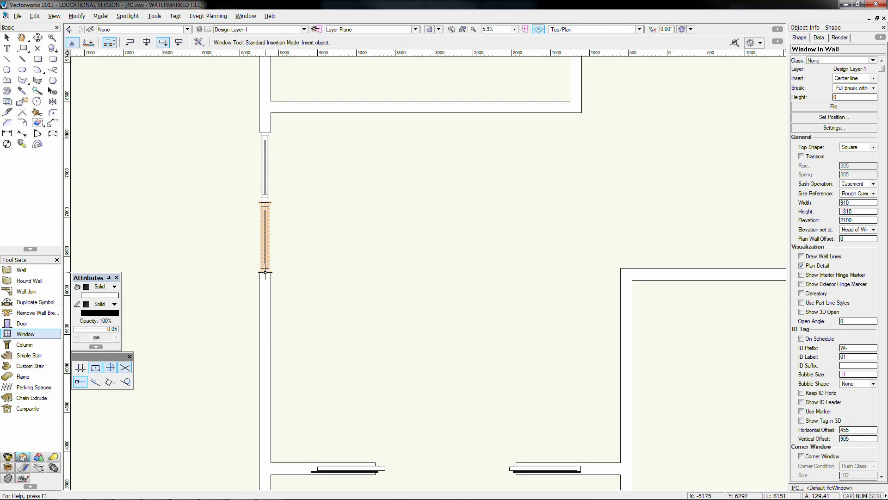
click(265, 236)
scroll(229, 296, down, 2)
key(x)
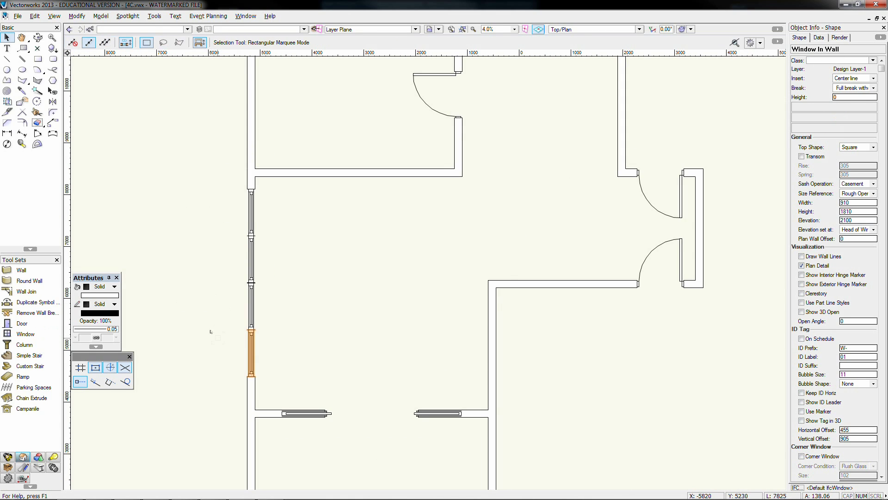
Step: Move the four adjoining windows together along the wall in increments of 45 until they are centred between the cross walls
scroll(217, 341, down, 2)
drag(221, 231, 266, 368)
key(ctrl+m)
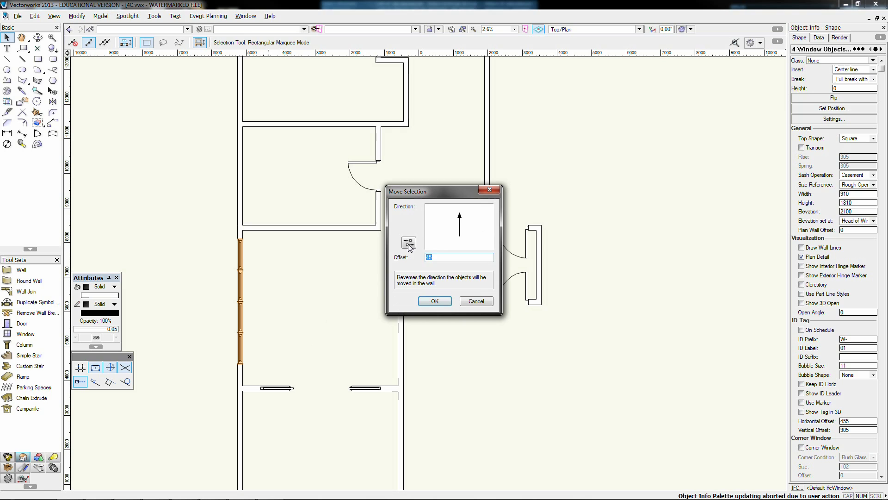
click(408, 242)
key(Return)
key(ctrl+m)
key(Return)
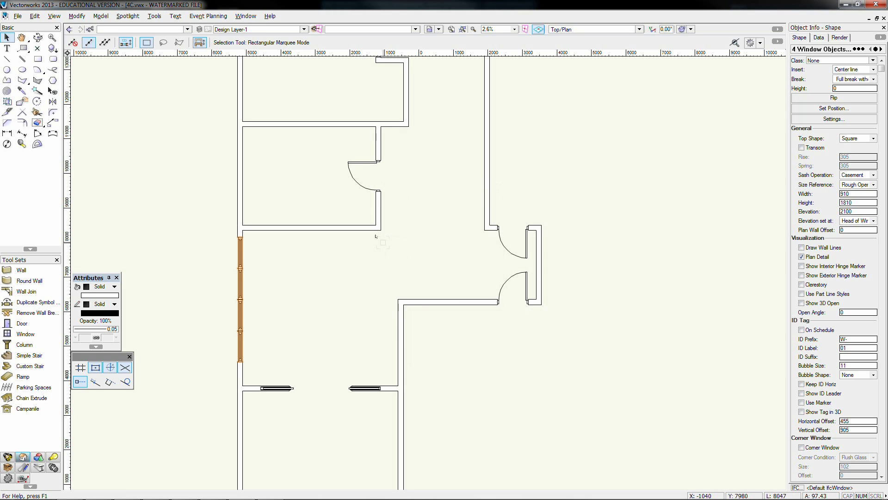
key(ctrl+m)
key(Return)
key(ctrl+m)
key(Return)
key(ctrl+m)
key(Return)
key(ctrl+m)
key(Escape)
click(470, 388)
Step: Insert a window 2000 wide and 600 high midway in the left wall of the room above the large room
middle_drag(265, 177, 310, 245)
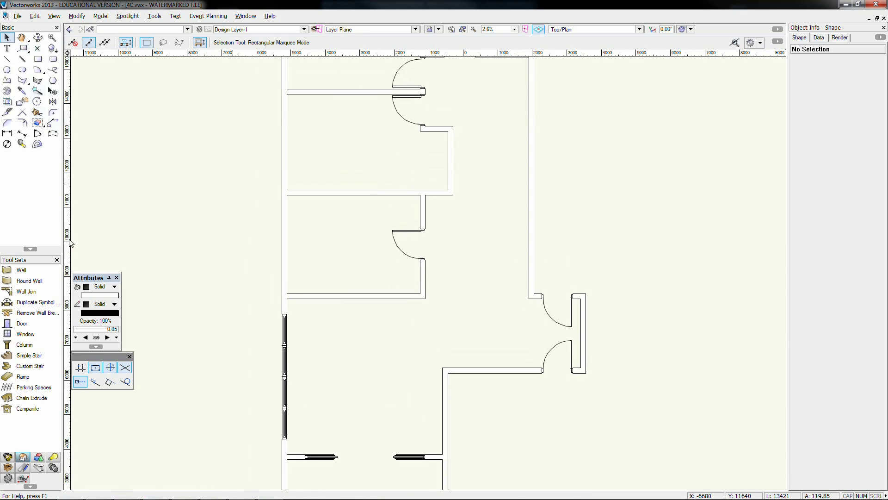
click(25, 334)
click(285, 244)
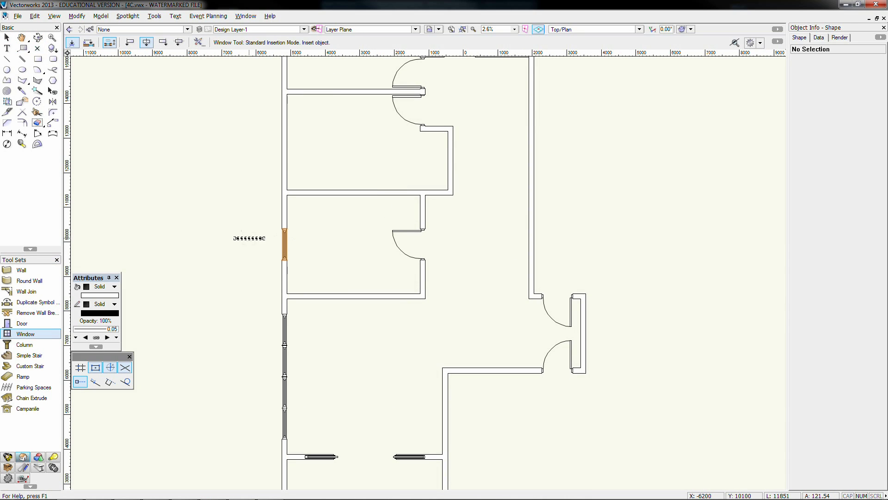
double_click(858, 211)
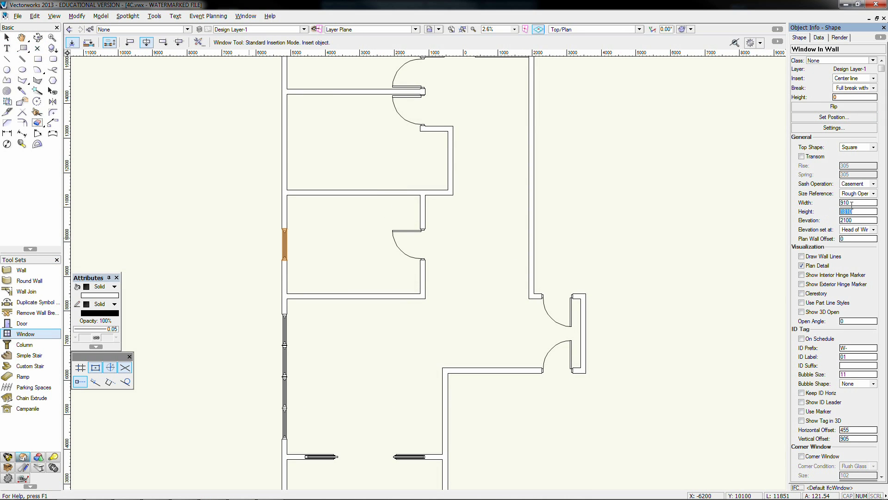
text(2000)
key(Return)
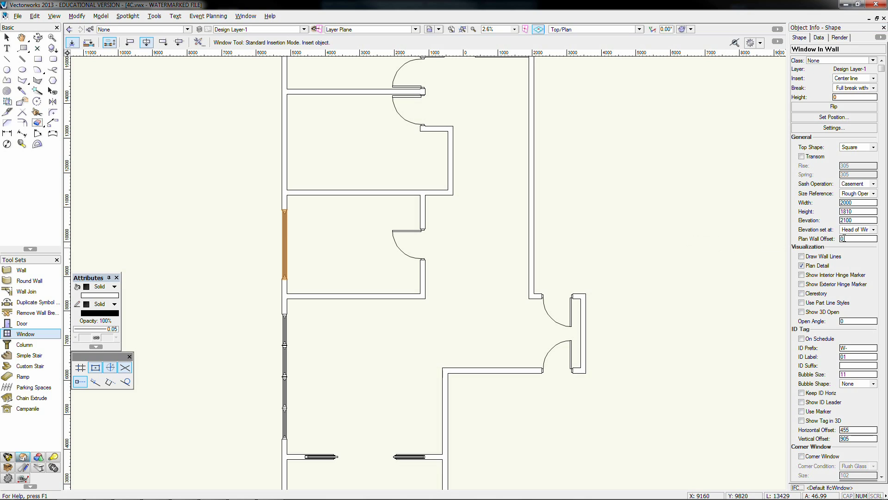
drag(854, 211, 799, 207)
text(600)
key(Return)
Step: Insert a window 2000 wide and 600 high midway in the left wall of the room below the upper-left corner room
middle_drag(395, 145, 468, 197)
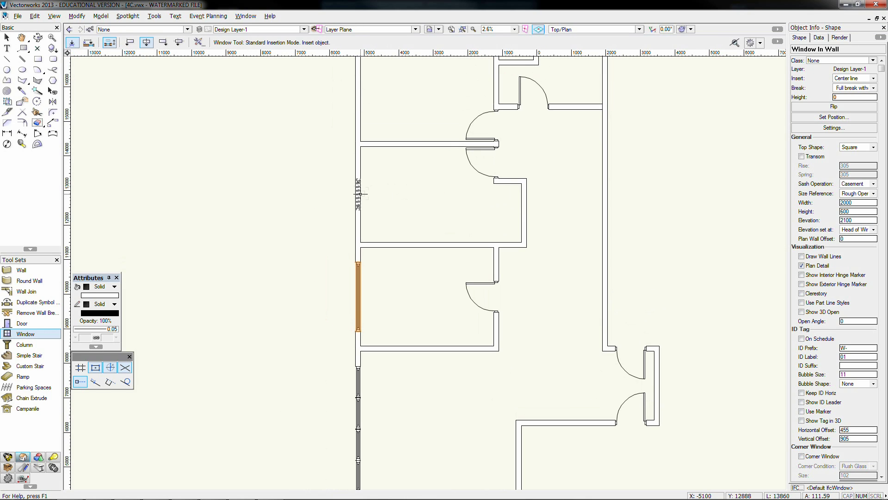
click(358, 194)
click(359, 194)
drag(854, 202, 799, 203)
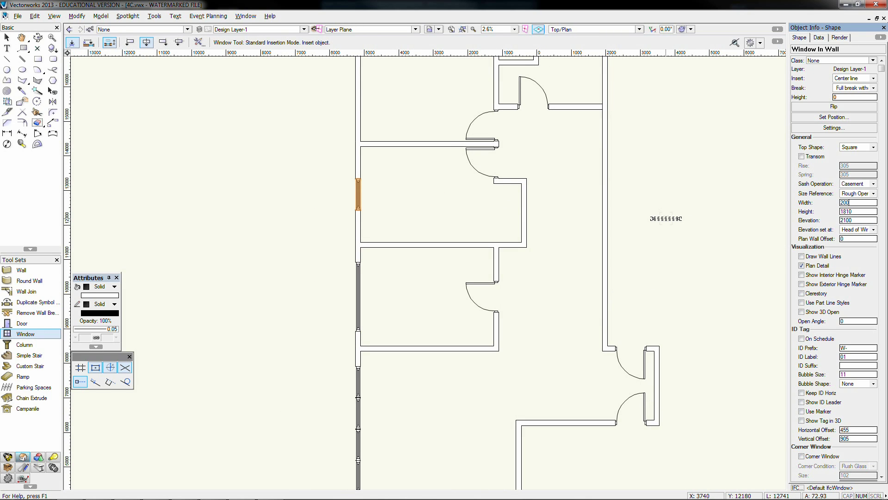
text(0)
key(Tab)
text(600)
key(Return)
Step: Insert a window 2400 wide and 600 high midway in the left wall of the upper-left corner room
middle_drag(358, 72, 342, 285)
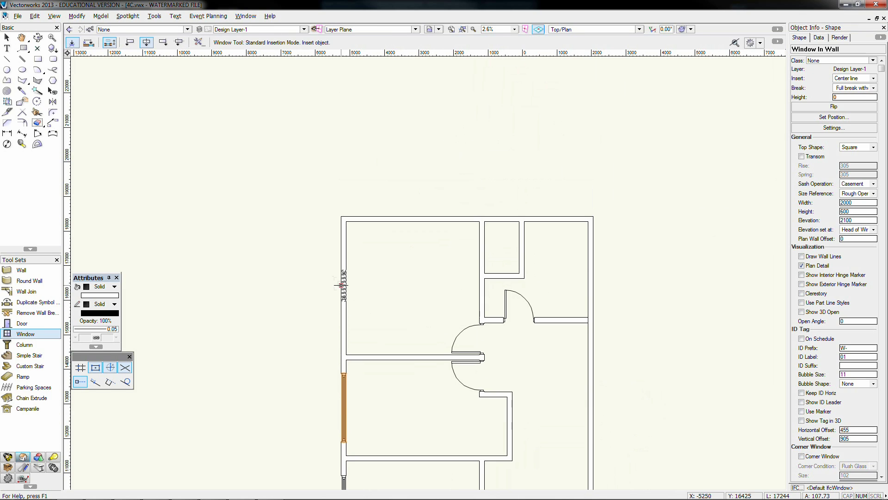
click(342, 285)
text(2)
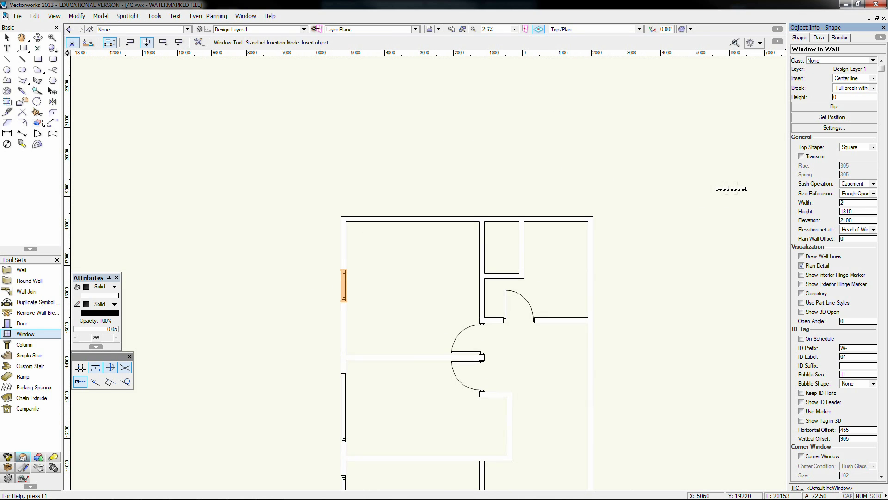
text(400)
key(Tab)
text(600)
key(Return)
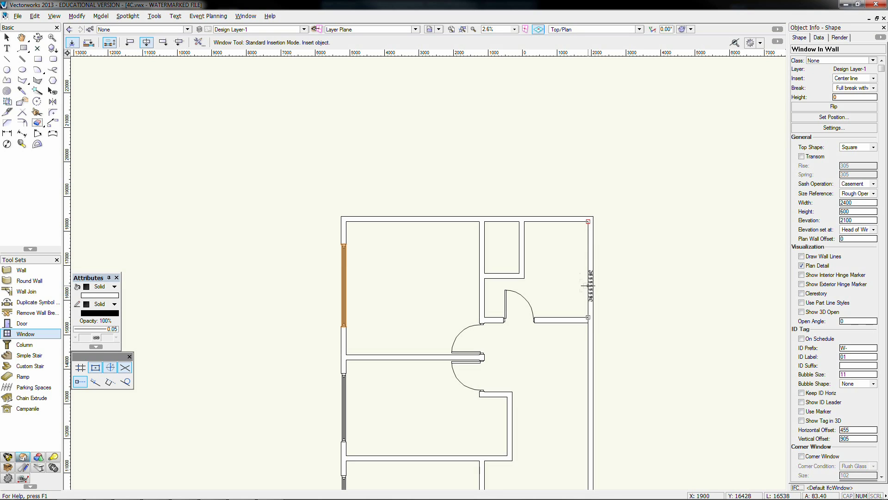
Step: Insert a window 2400 wide and 350 high in the right wall of the upper-right corner room
click(590, 268)
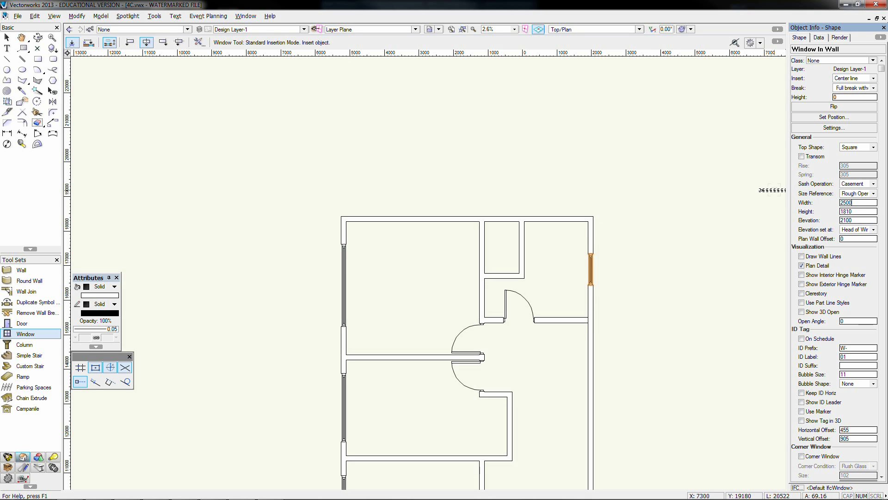
text(2400)
double_click(858, 220)
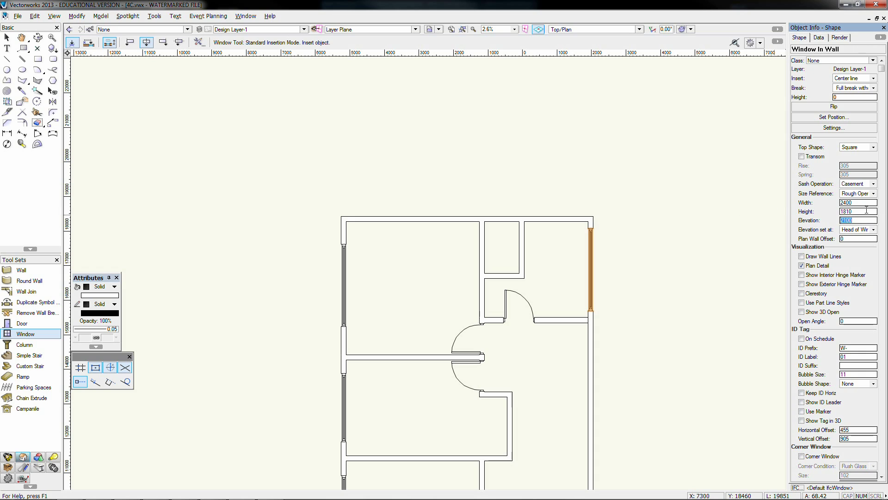
text(350)
key(Return)
Step: Insert a window 600 wide and 1200 high in the right outer wall just below the upper-right corner room
middle_drag(621, 267, 525, 195)
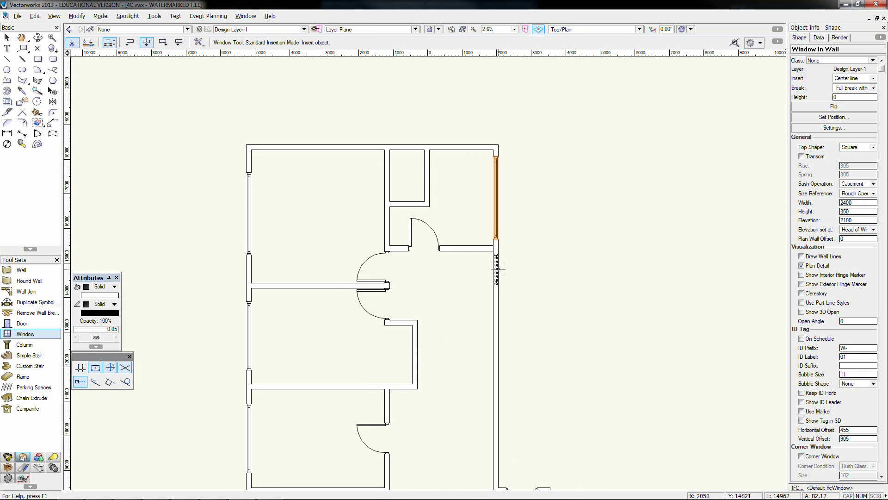
click(496, 269)
double_click(858, 202)
text(500)
key(Return)
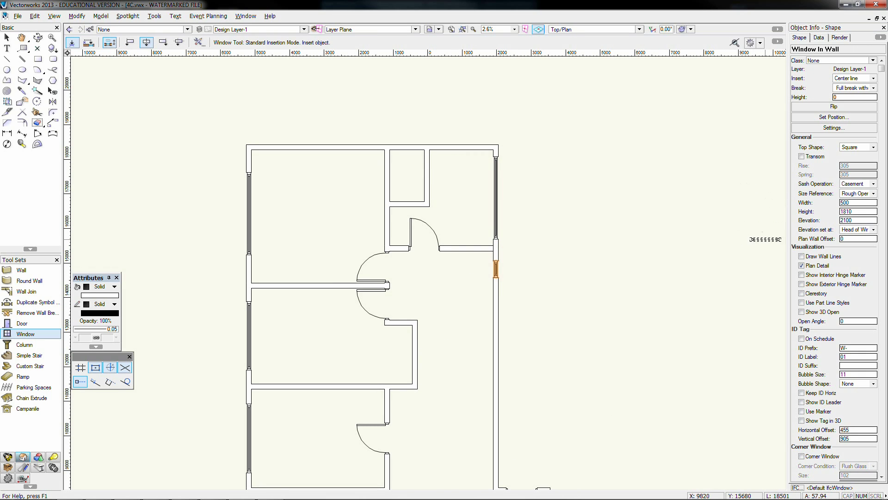
double_click(859, 202)
text(600)
key(Return)
key(Tab)
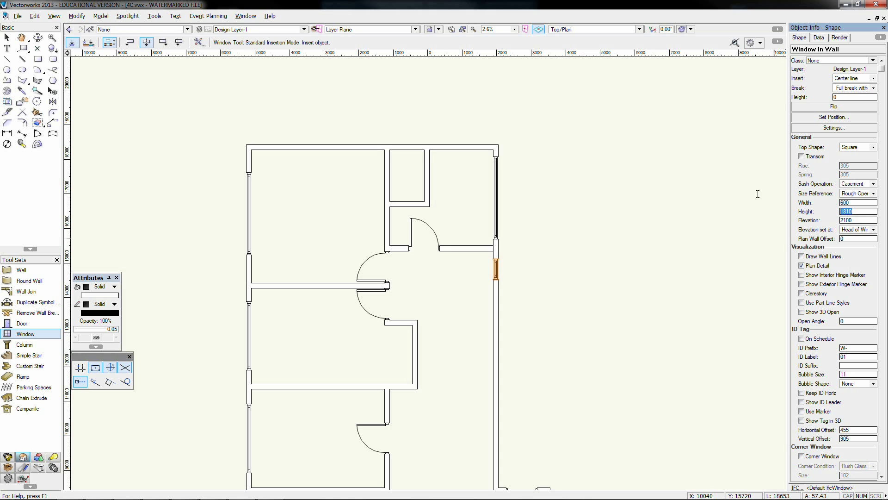
Step: Begin a wall run at the outer lower-right corner of the entrance projection with the two doors
click(26, 291)
scroll(488, 272, down, 1)
middle_drag(462, 348, 418, 216)
click(30, 272)
scroll(453, 262, up, 3)
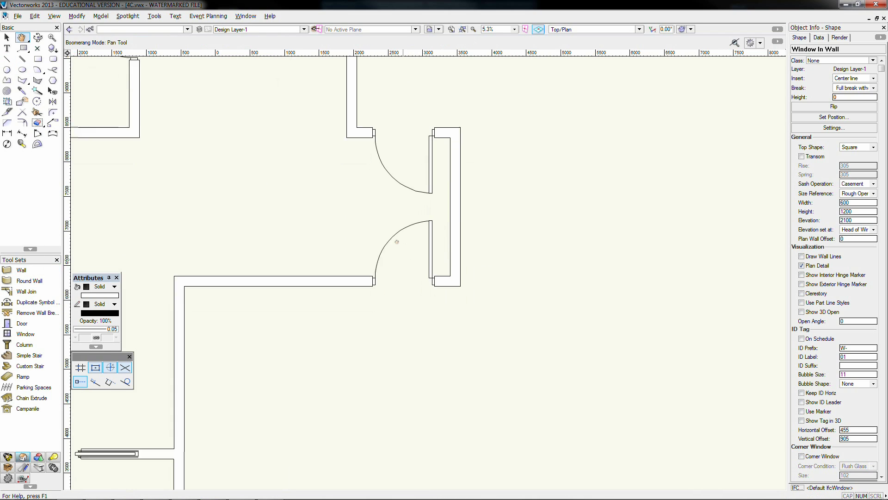
scroll(450, 272, up, 2)
click(462, 272)
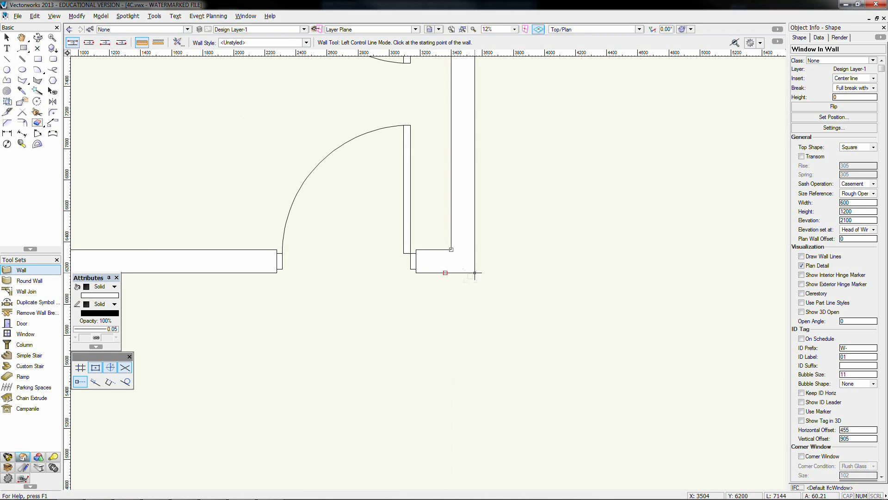
text(1000)
key(Return)
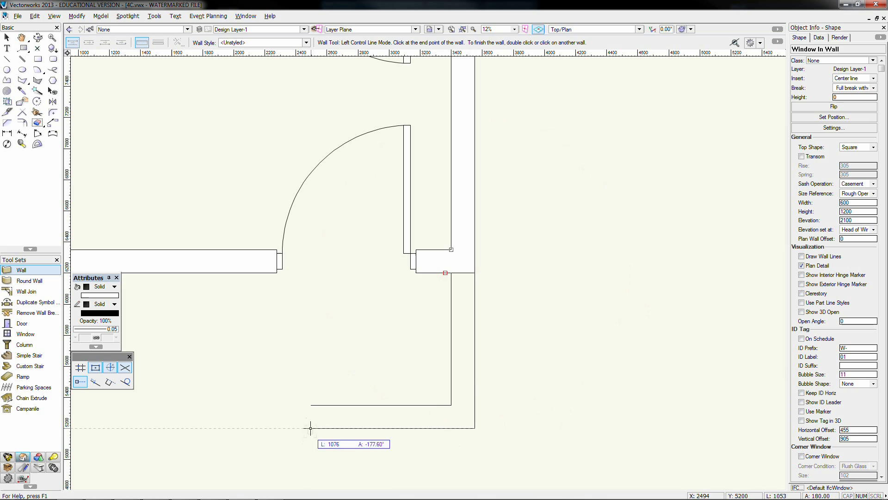
scroll(400, 428, down, 1)
middle_drag(399, 428, 504, 370)
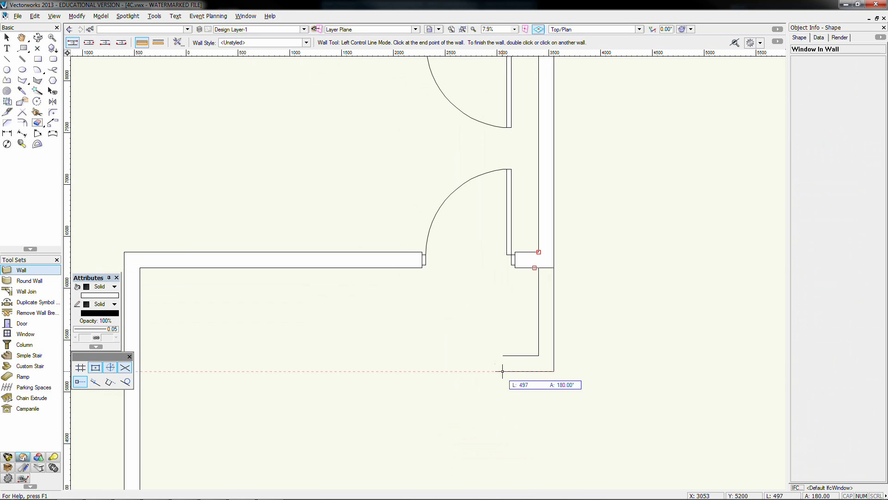
key(BackSpace)
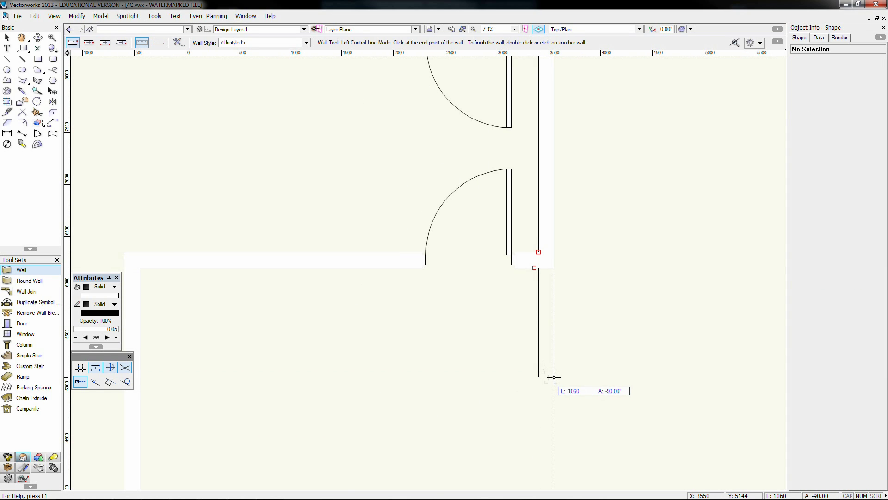
Step: Draw the small room's walls below the entrance: 1150 down, 2150 to the left, and back up to the existing wall
click(554, 386)
key(Tab)
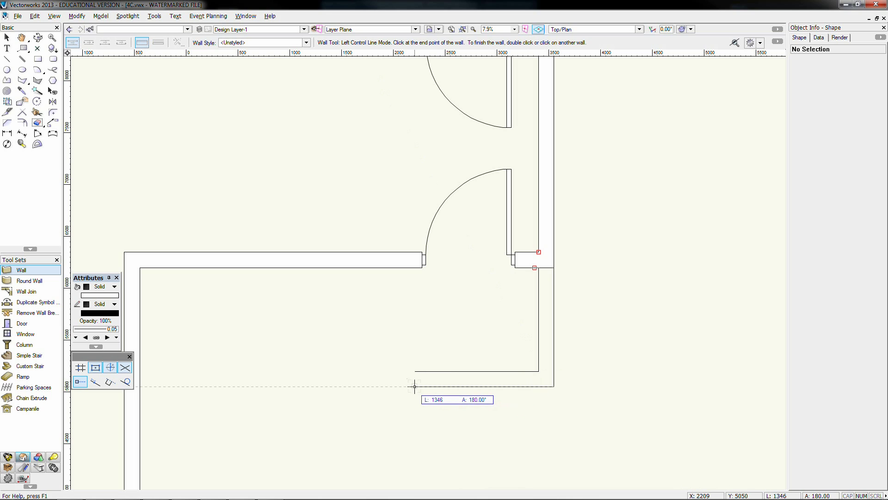
text(2150)
key(Return)
click(414, 386)
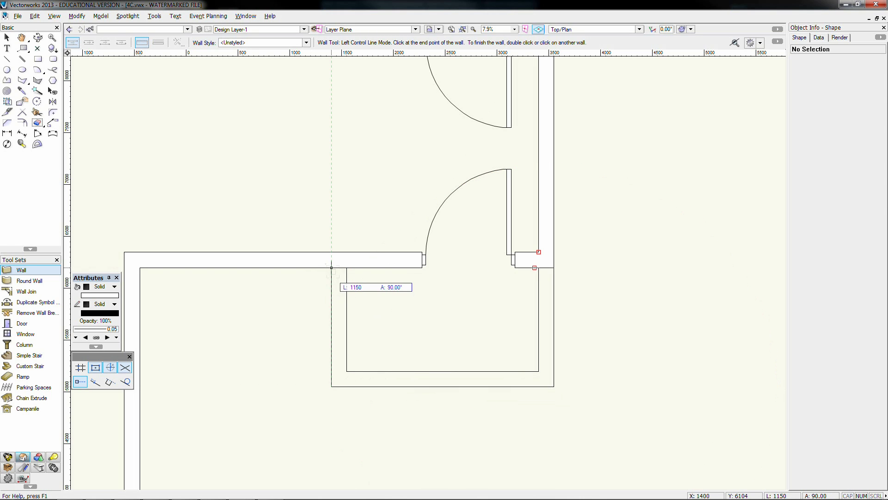
click(331, 267)
key(x)
Step: Insert an inward-swinging door in the right wall of the small enclosure at the top, next to its lower corner
scroll(333, 270, down, 2)
scroll(328, 266, down, 1)
click(309, 275)
middle_drag(310, 275, 404, 291)
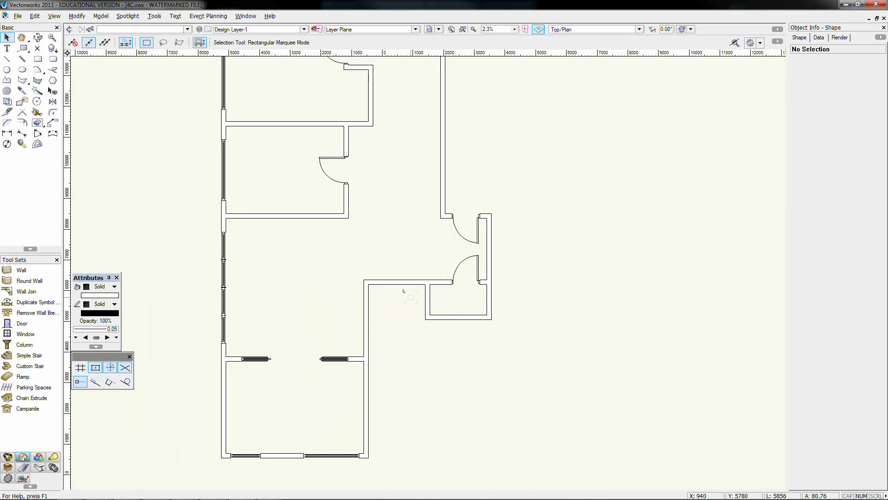
scroll(404, 292, down, 1)
middle_drag(403, 241, 393, 288)
click(27, 324)
scroll(378, 97, up, 3)
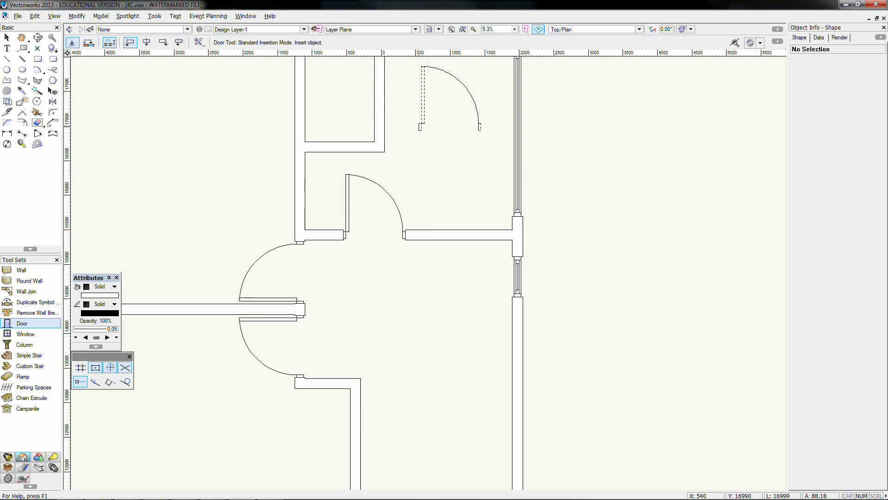
scroll(378, 139, up, 2)
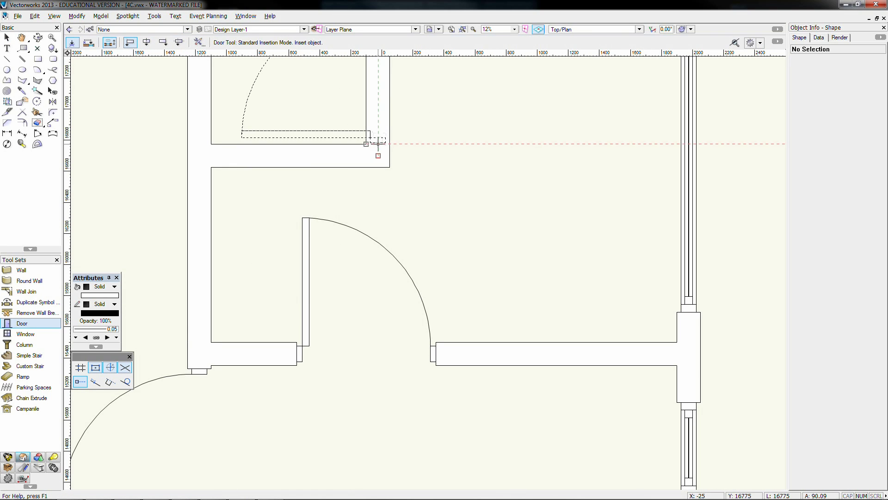
scroll(382, 181, down, 5)
key(x)
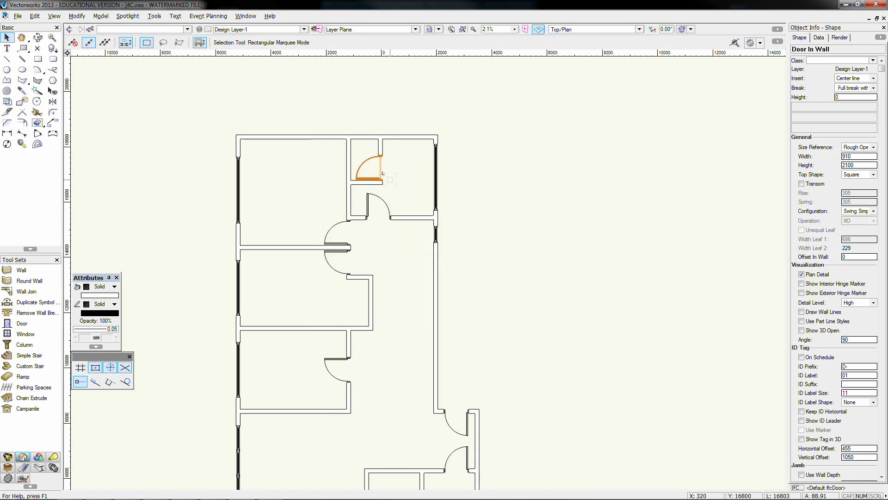
Step: In a 3D view, set the height of the three wide windows in the upper left-hand rooms to 900
middle_drag(395, 238, 406, 200)
middle_drag(344, 280, 342, 265)
scroll(343, 265, down, 1)
key(shift+c)
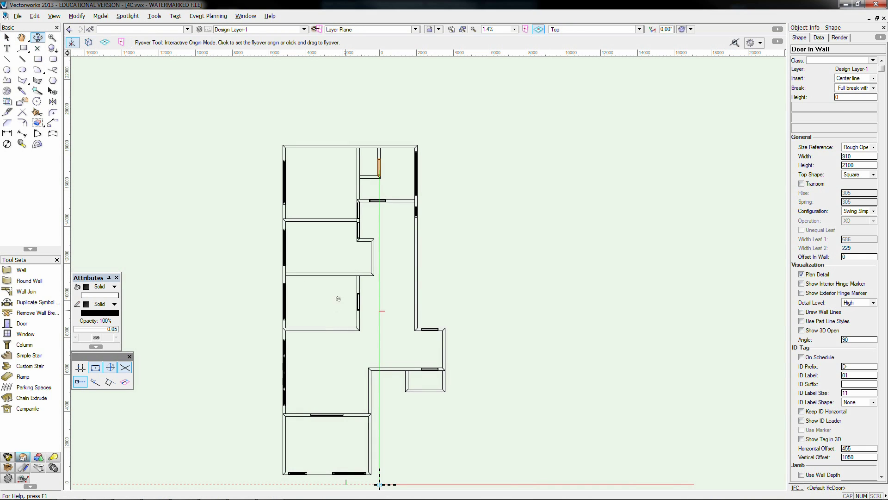
drag(347, 353, 251, 293)
key(x)
drag(292, 205, 467, 263)
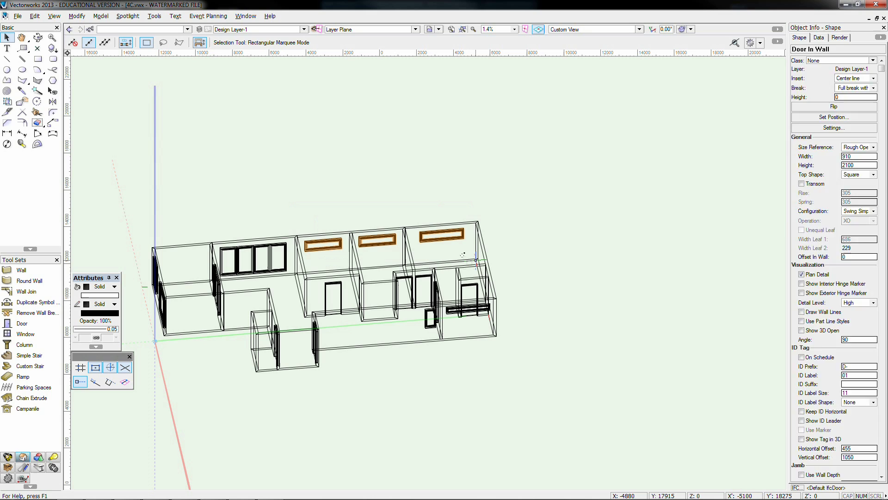
drag(853, 204, 809, 200)
text(900)
key(Return)
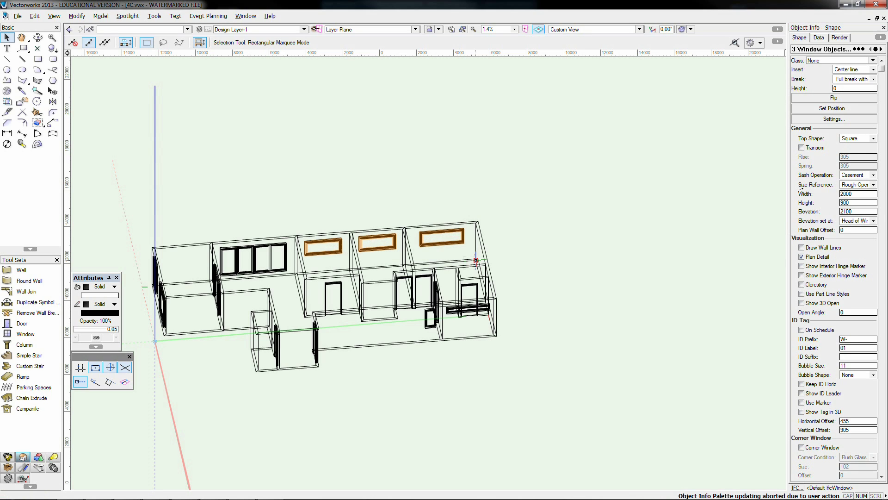
Step: Set the height of the four adjoining windows of the large room to 1200
click(504, 245)
drag(212, 222, 295, 275)
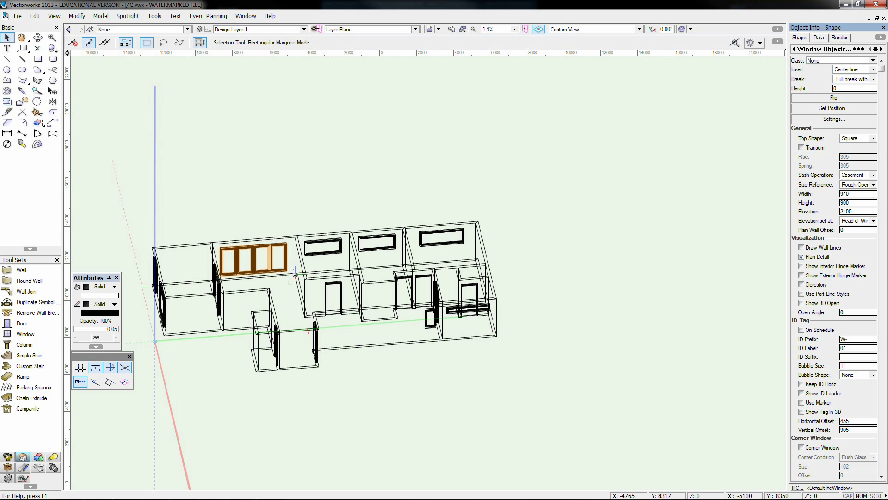
key(Return)
key(Return)
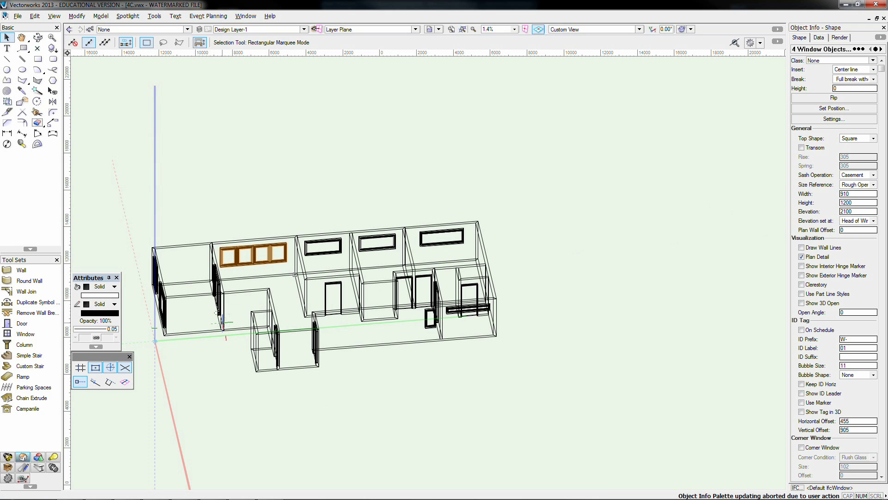
Step: Set the height of both windows in the plan's bottom end wall to 1200
ctrl+middle_drag(360, 274, 129, 145)
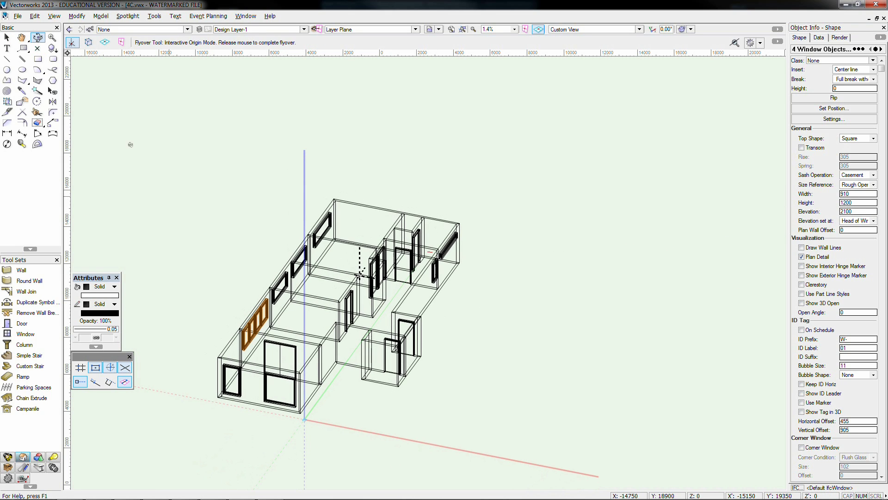
click(224, 392)
drag(261, 441, 300, 363)
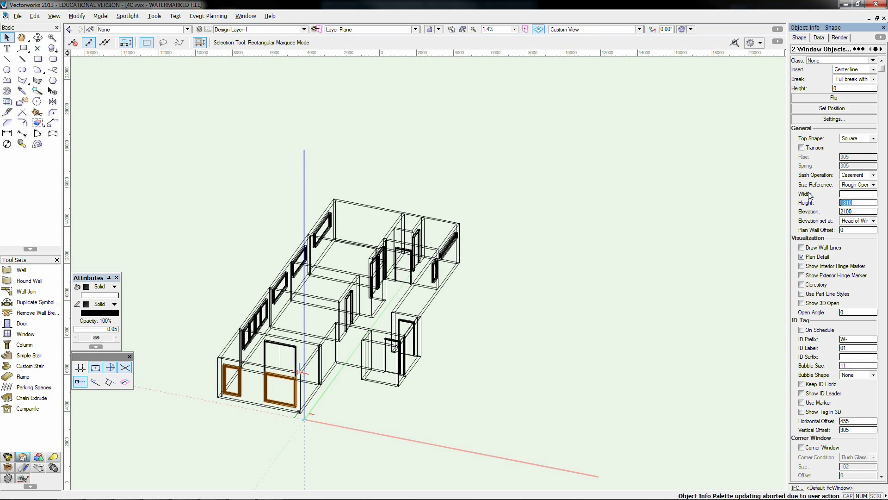
text(1200)
key(Return)
Step: Set the height of the 2400 wide window in the right wall of the upper-right corner room to 600
click(456, 228)
click(451, 241)
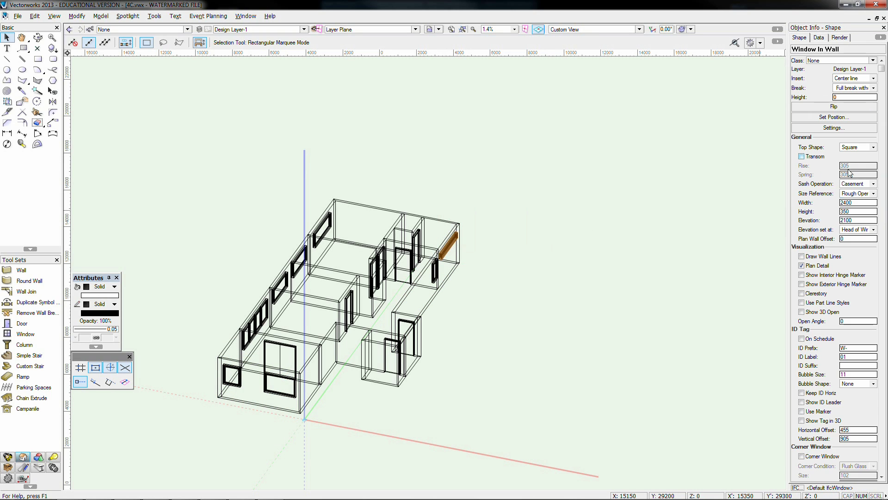
drag(851, 211, 797, 205)
text(600)
key(Return)
click(493, 164)
Step: Inspect the model in 3D, return to the plan view and measure the inner width of the upper-left corner room
key(shift+c)
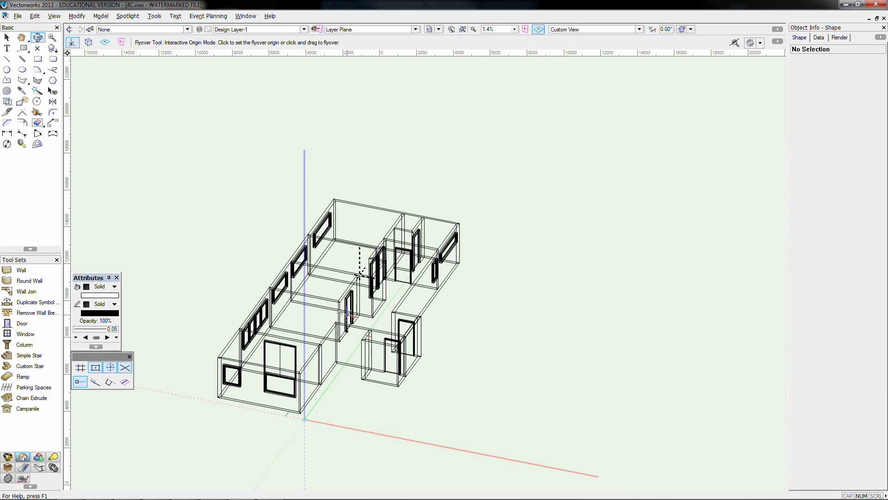
drag(347, 315, 403, 337)
key(ctrl+5)
click(38, 59)
scroll(351, 146, up, 1)
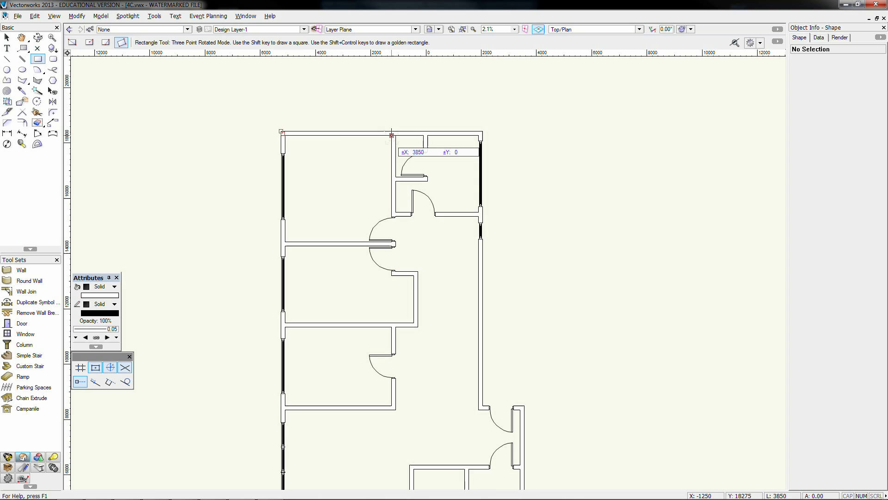
Step: Draw closet walls in the upper-left corner room: 2150 to the right from below its window, then down to the cross wall
key(9)
scroll(338, 241, up, 2)
click(215, 199)
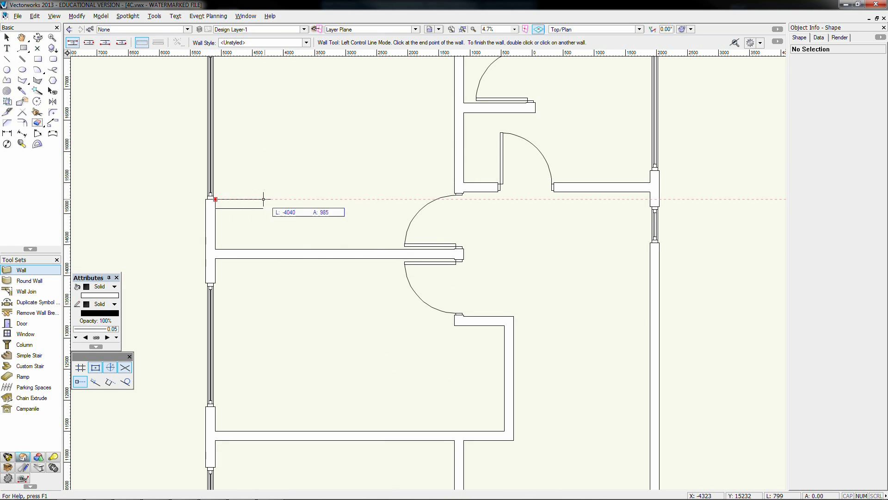
text(115)
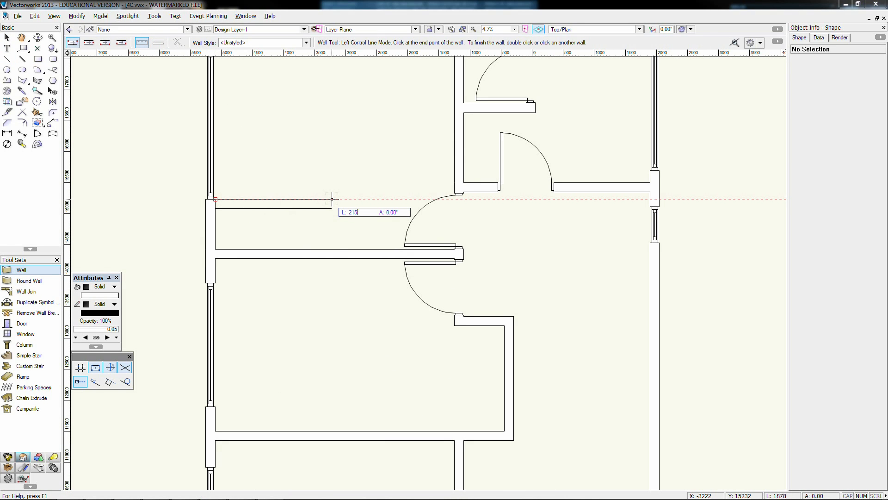
text(0)
key(Return)
click(349, 199)
click(349, 248)
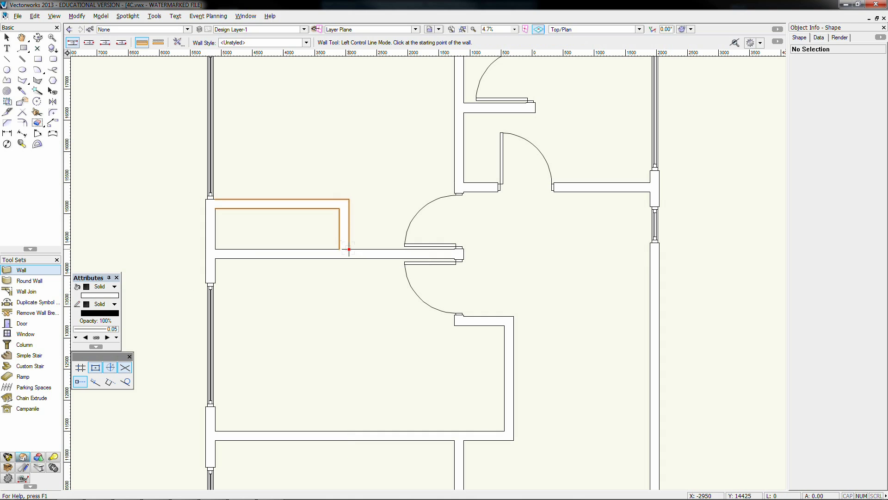
Step: Insert a door centred in the closet's upper wall, opening into the room, and change its configuration to bi-part swing
click(22, 323)
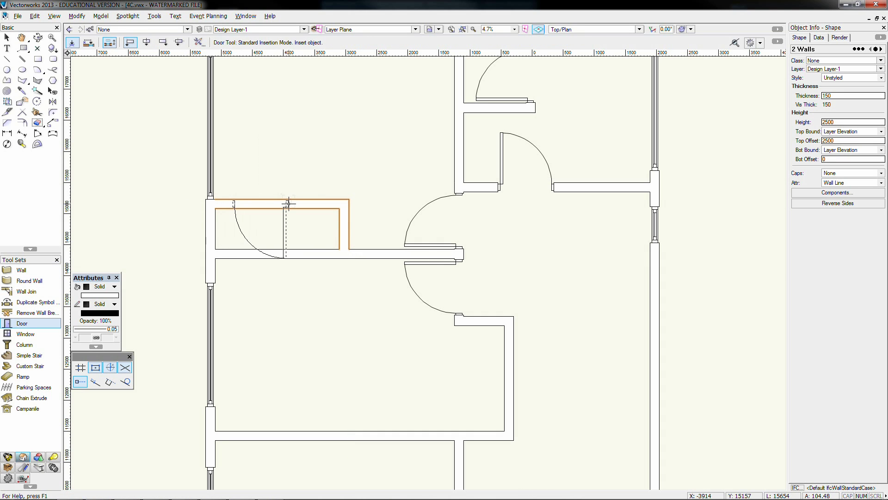
click(277, 203)
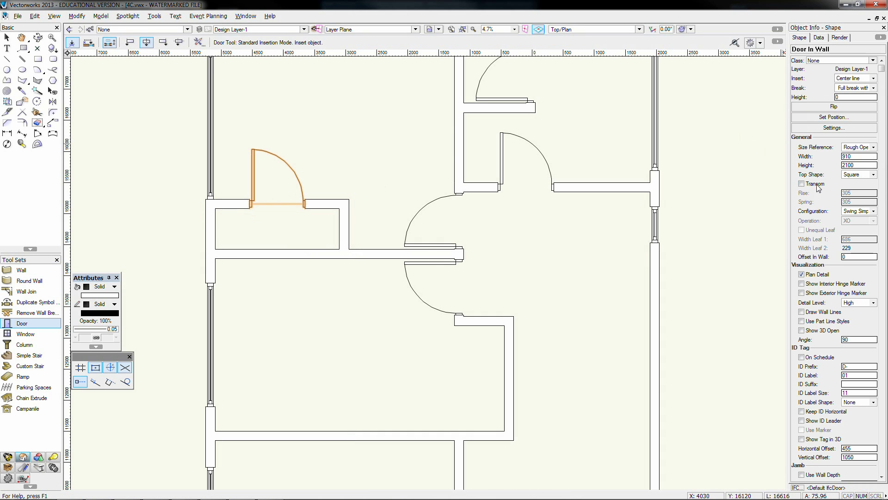
click(859, 211)
click(856, 224)
key(Return)
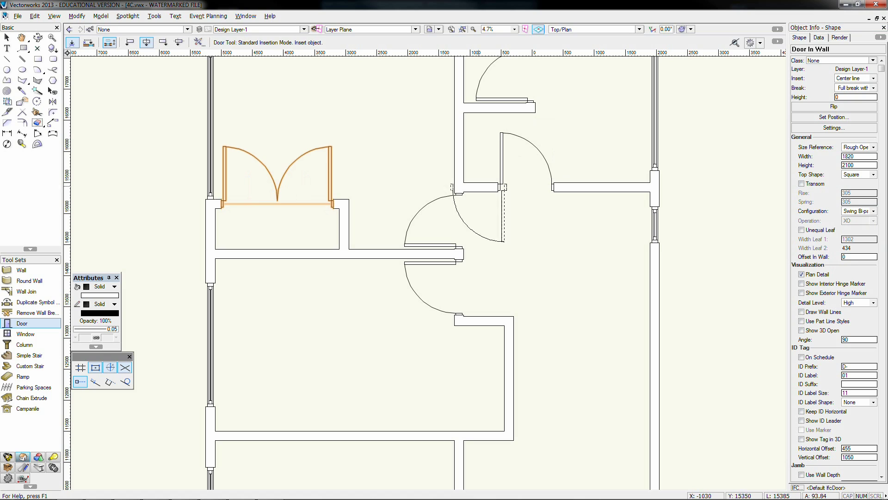
Step: Draw a wall 1850 long closing the open left side of the central closet, down to the cross wall
click(22, 270)
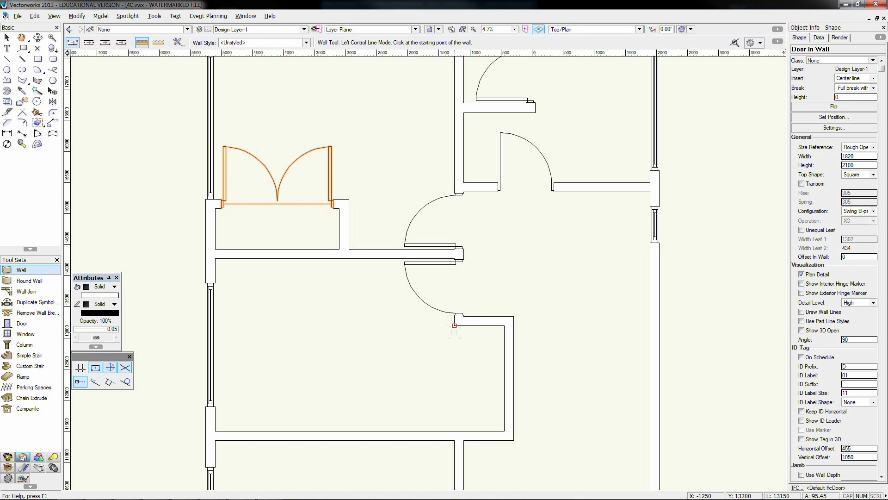
click(455, 315)
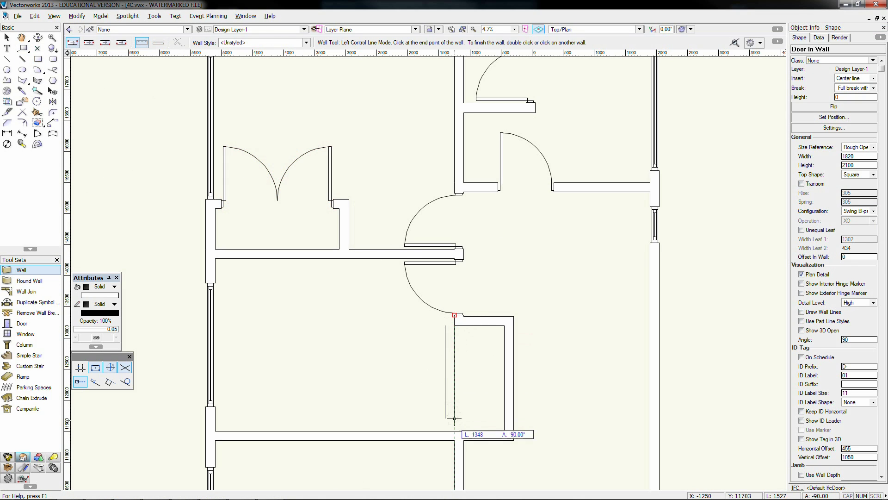
click(455, 430)
Step: Extend the central closet's upper wall to a length of 950 and join it to the new left wall
click(21, 292)
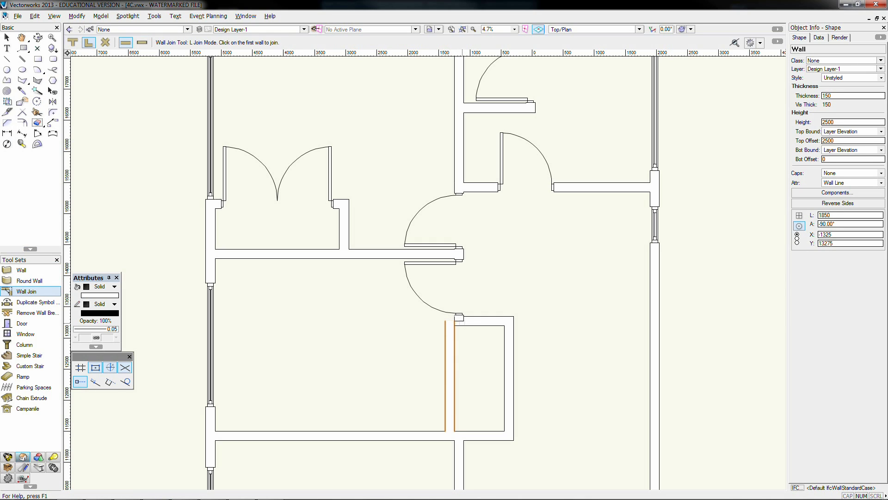
scroll(473, 331, up, 3)
key(x)
click(438, 315)
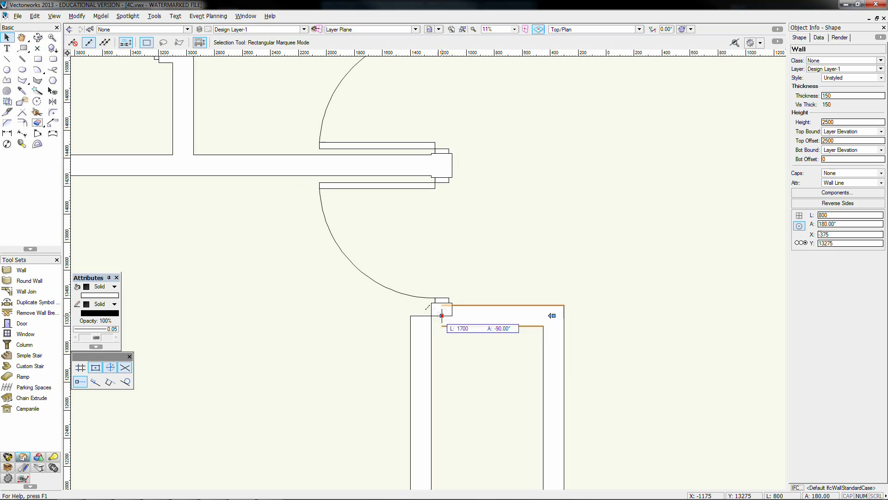
click(27, 291)
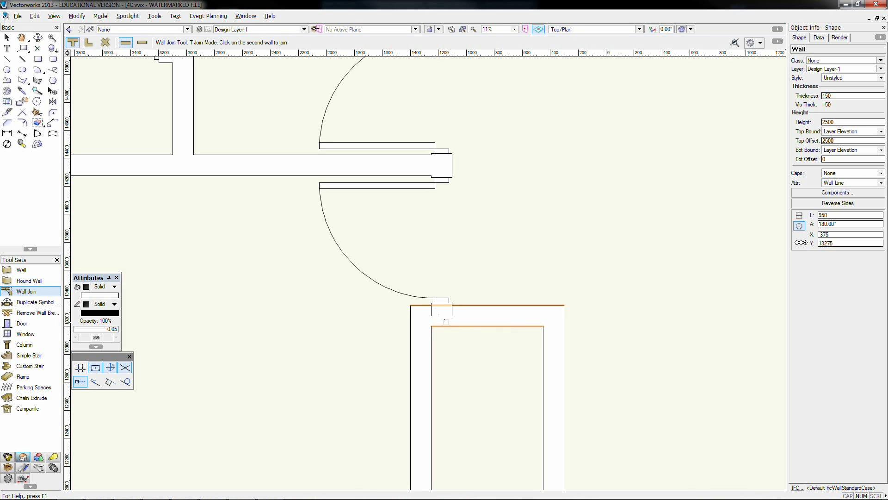
click(445, 320)
scroll(445, 320, down, 3)
Step: Insert a door in the central closet's left wall, opening into the room, with the Swing Bi-part configuration
click(22, 323)
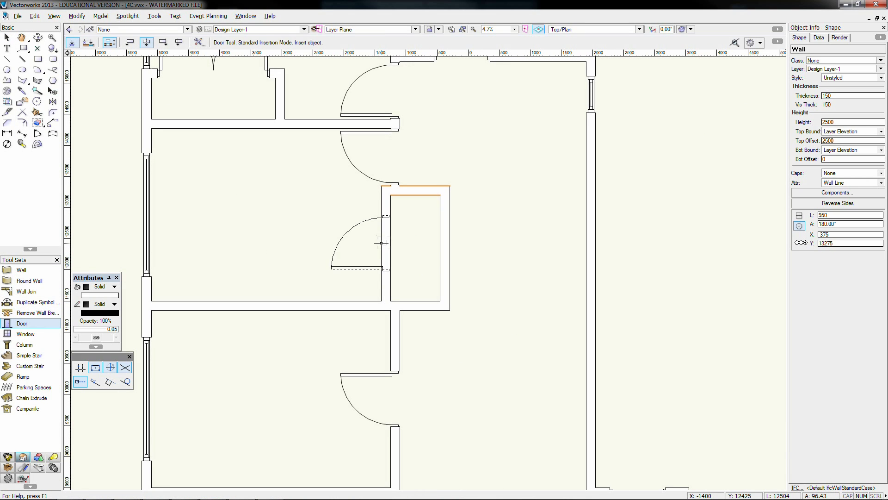
click(381, 242)
click(370, 243)
click(873, 211)
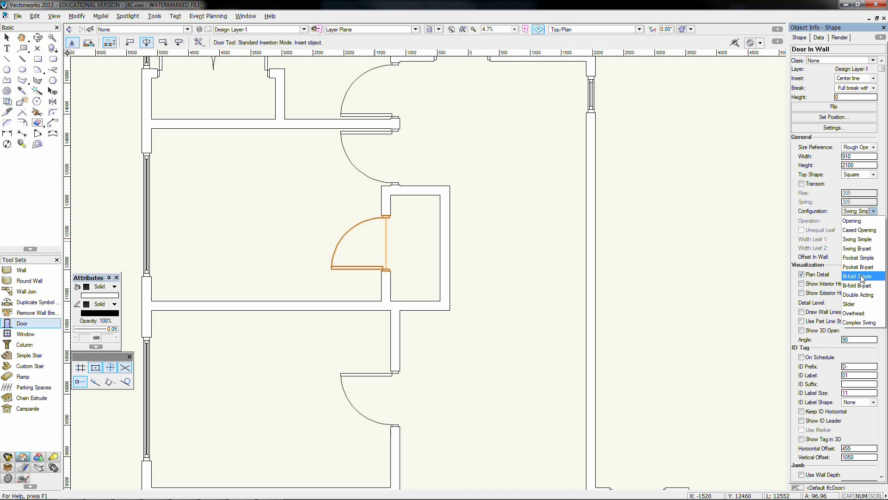
click(857, 248)
text(*2)
key(Return)
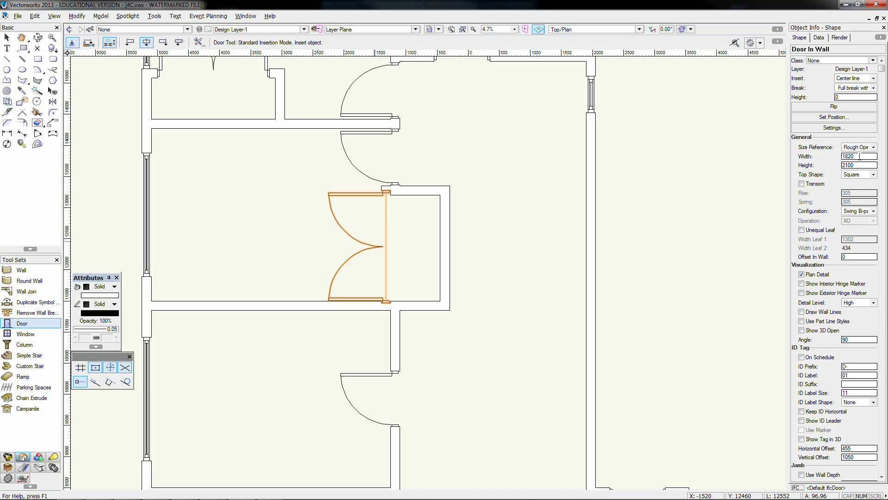
key(ctrl+z)
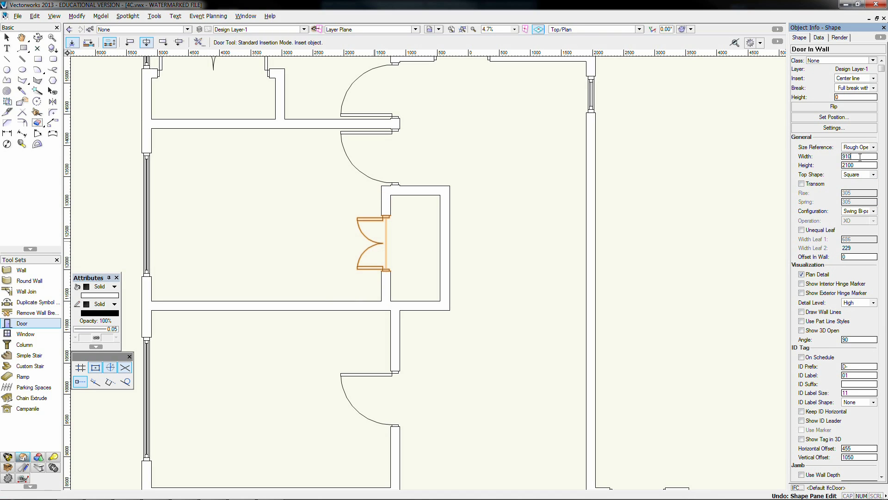
Step: Set the closet door's width to 1500, shift it slightly down along its wall and deselect it
text(1500)
key(Return)
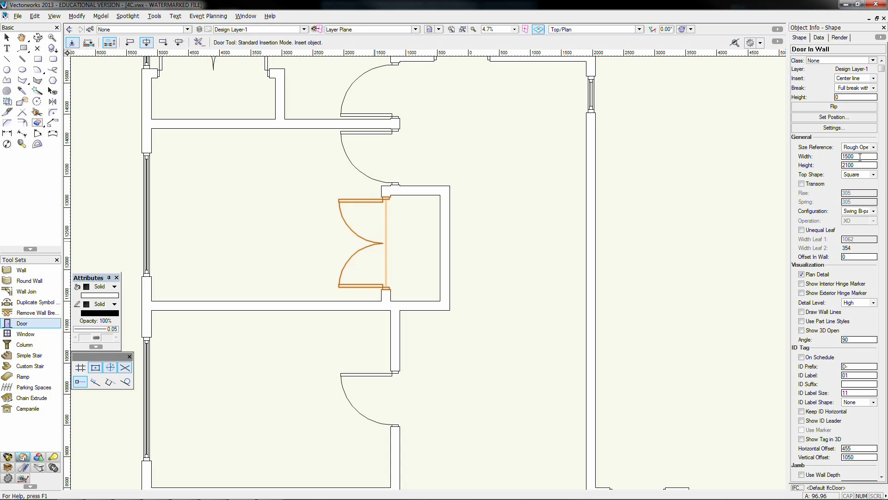
key(ctrl+m)
key(Return)
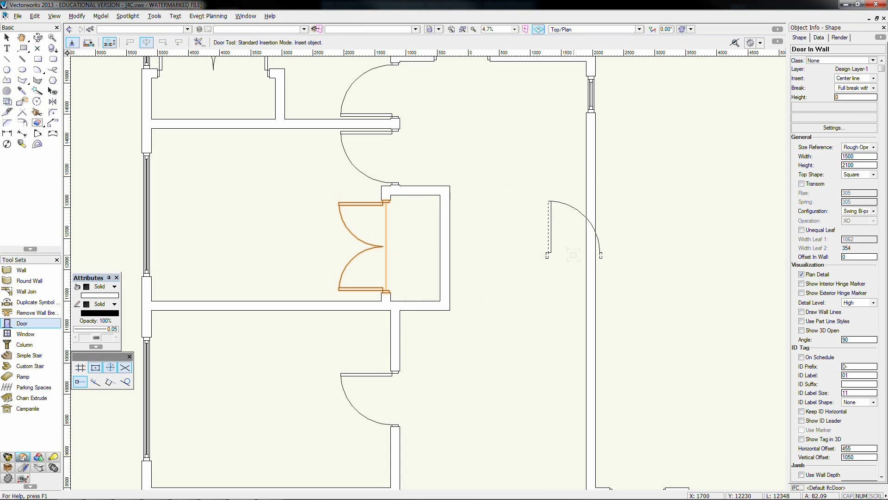
key(x)
key(x)
scroll(519, 277, down, 2)
middle_drag(512, 296, 446, 313)
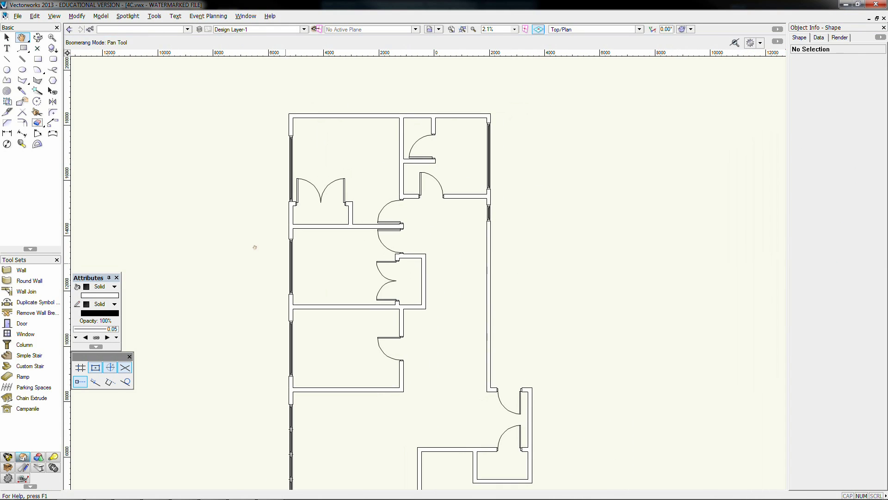
scroll(423, 220, down, 2)
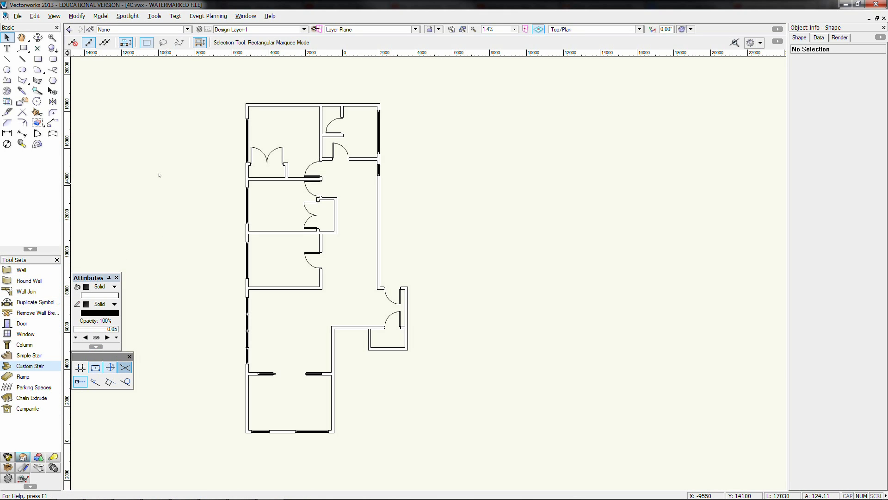
Step: Switch to the Designer ANZ workspace and show the Building Shell tools
click(152, 17)
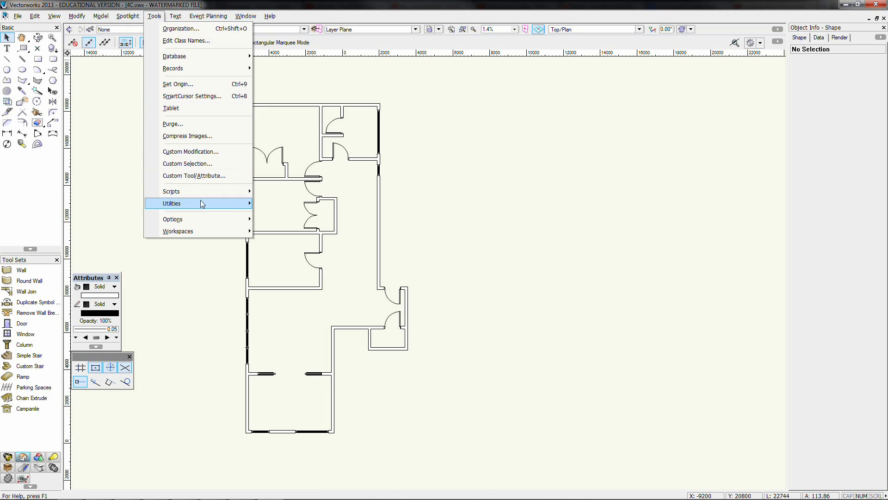
mouse_move(198, 228)
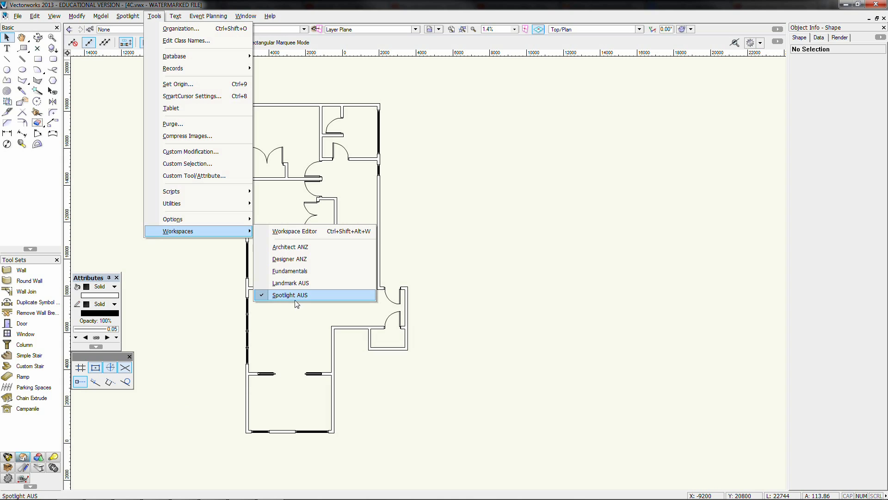
click(290, 258)
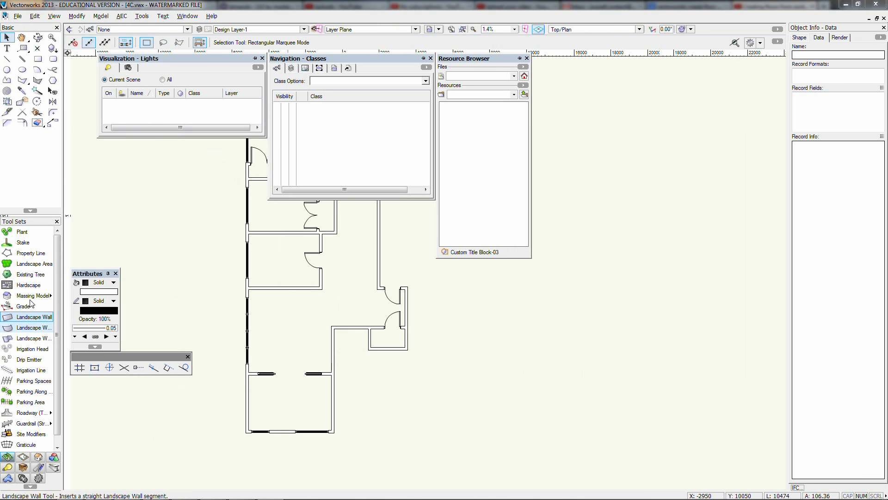
click(38, 458)
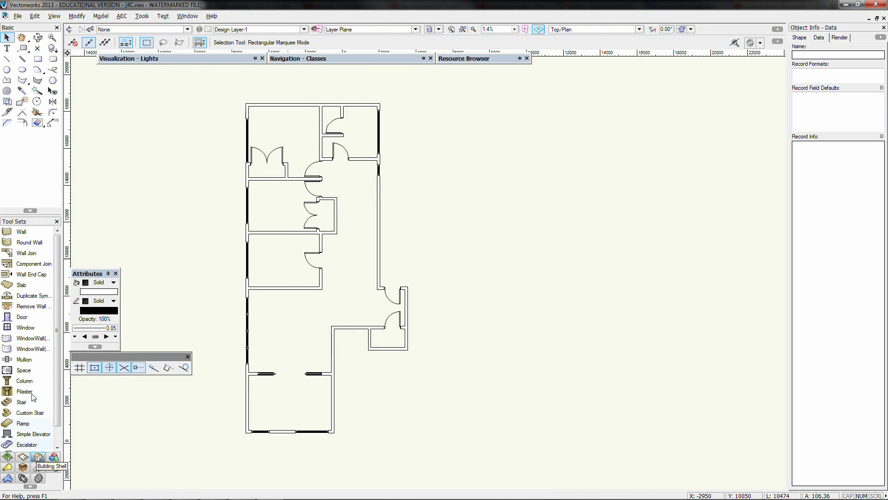
Step: Create unstyled floor slabs from the inner wall boundaries of the hall and living area and the surrounding rooms
click(20, 285)
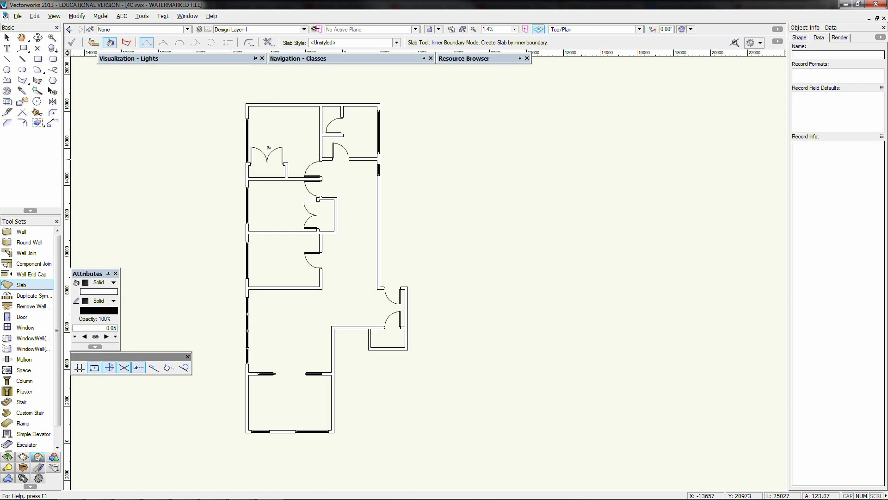
click(346, 239)
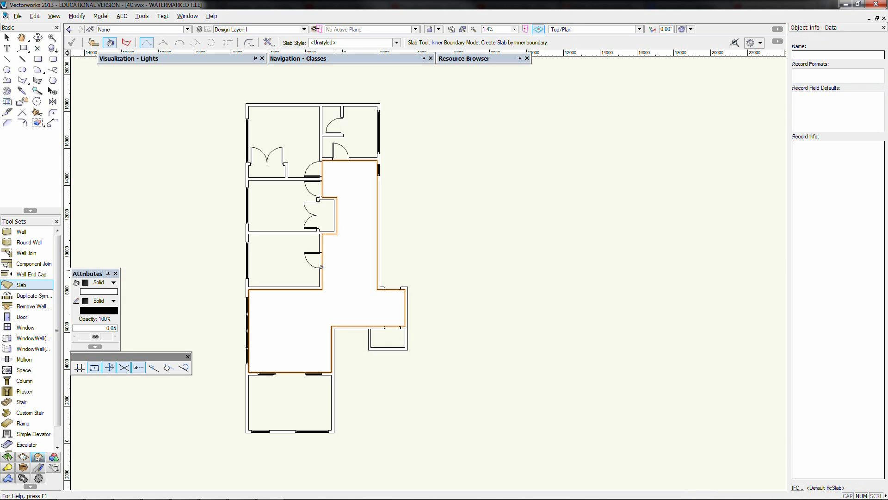
click(258, 199)
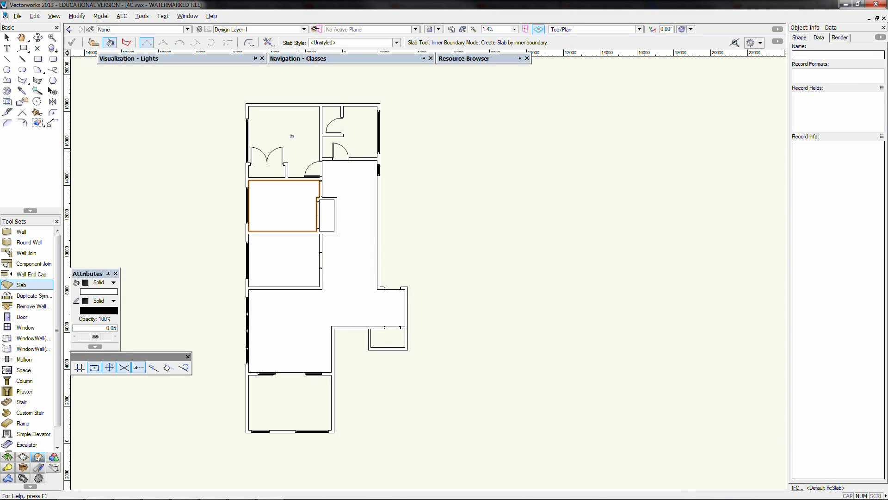
click(290, 134)
click(360, 123)
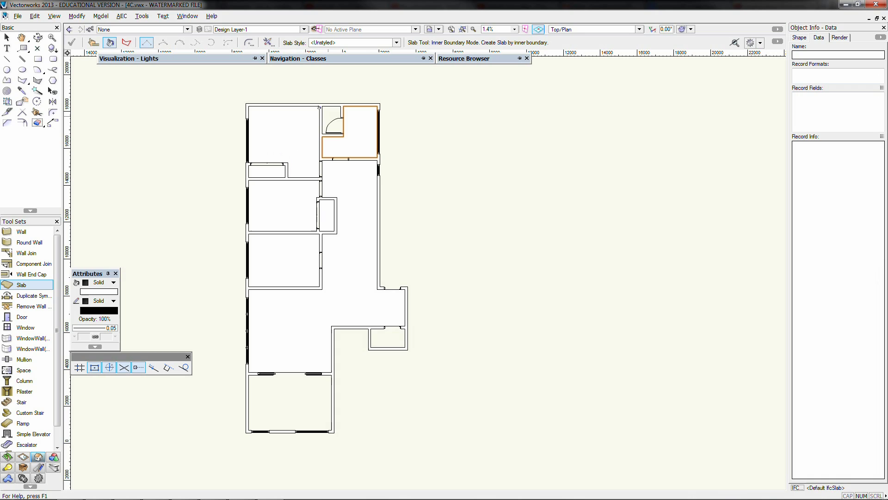
click(376, 338)
click(294, 396)
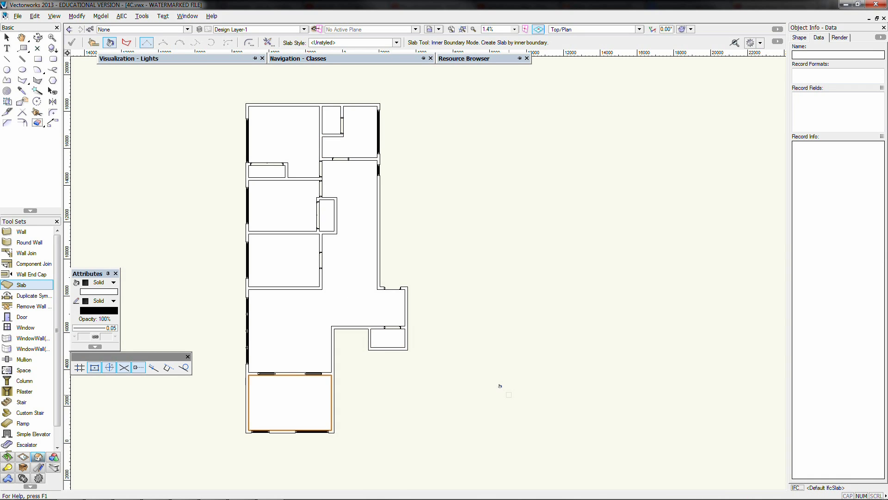
scroll(280, 178, up, 3)
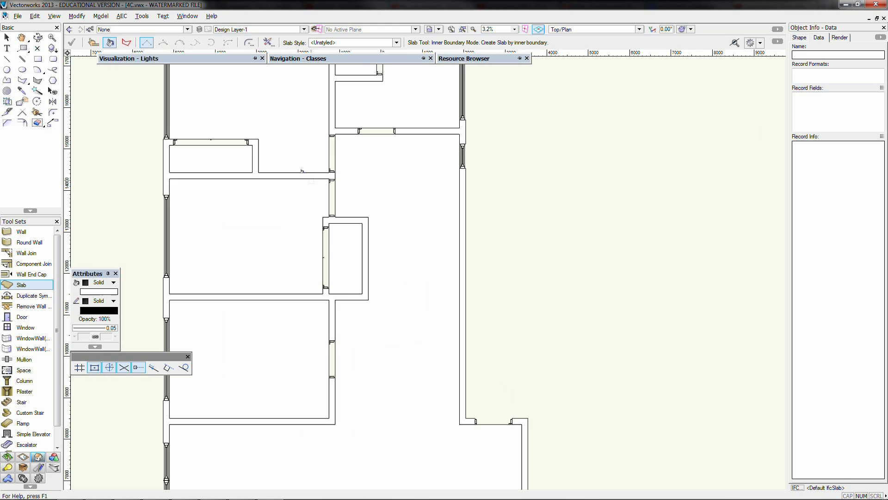
click(324, 183)
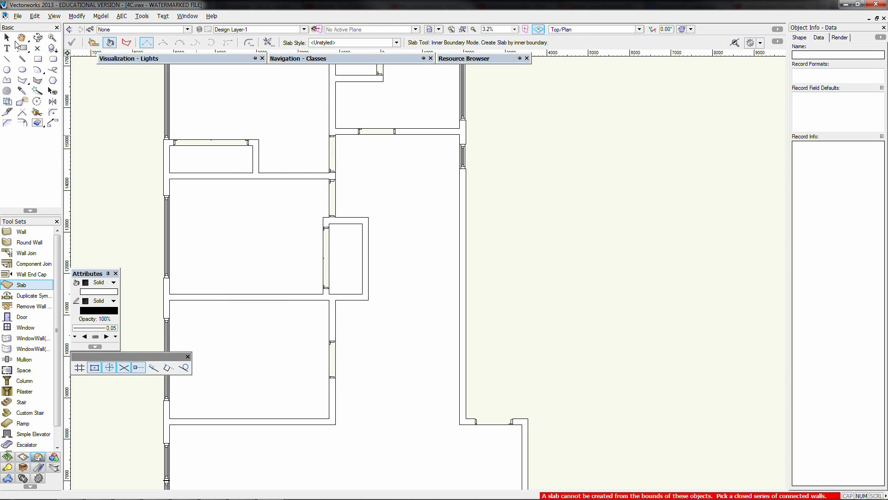
click(6, 37)
Step: Examine the style, components and new-component attributes of the slab in the third room down on the left side
scroll(118, 146, down, 3)
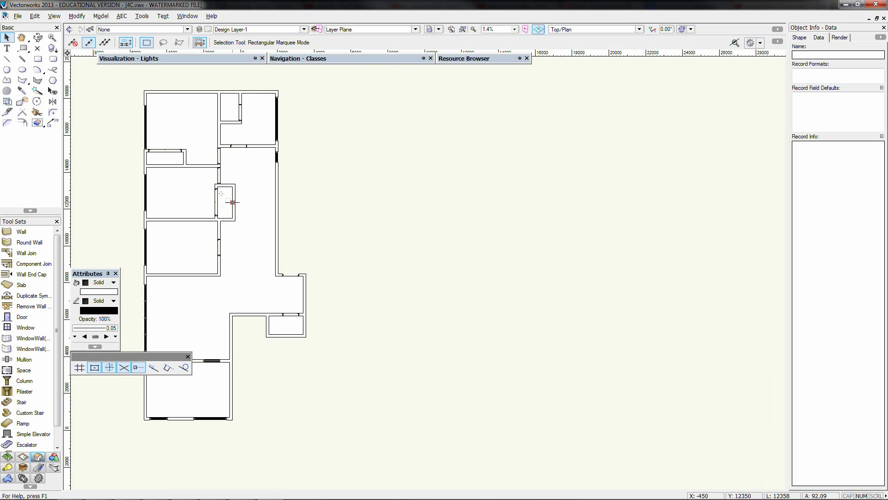
middle_drag(170, 203, 318, 226)
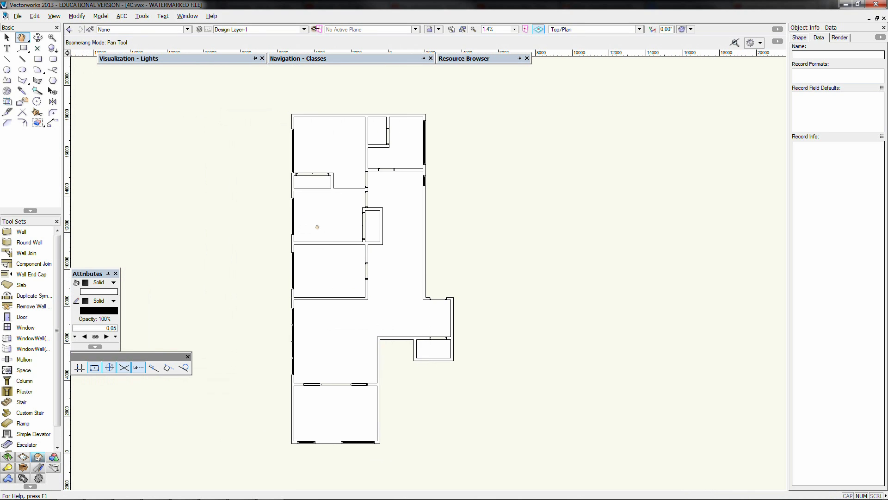
click(326, 271)
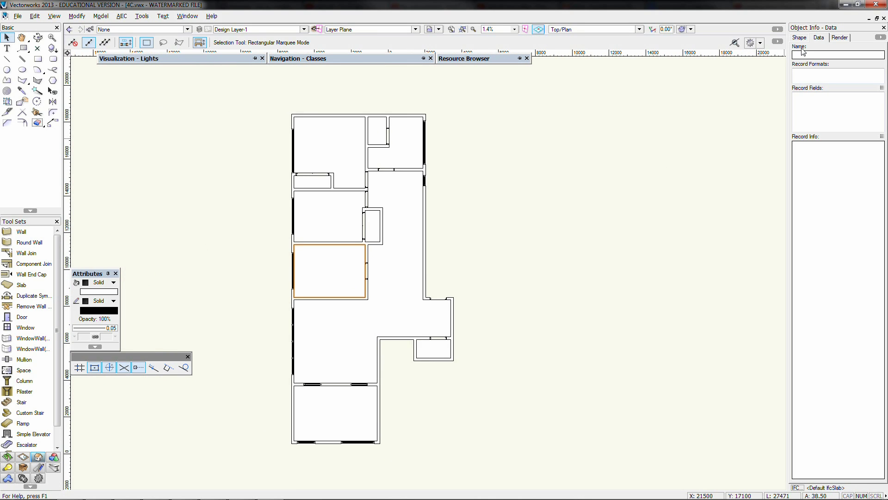
click(800, 37)
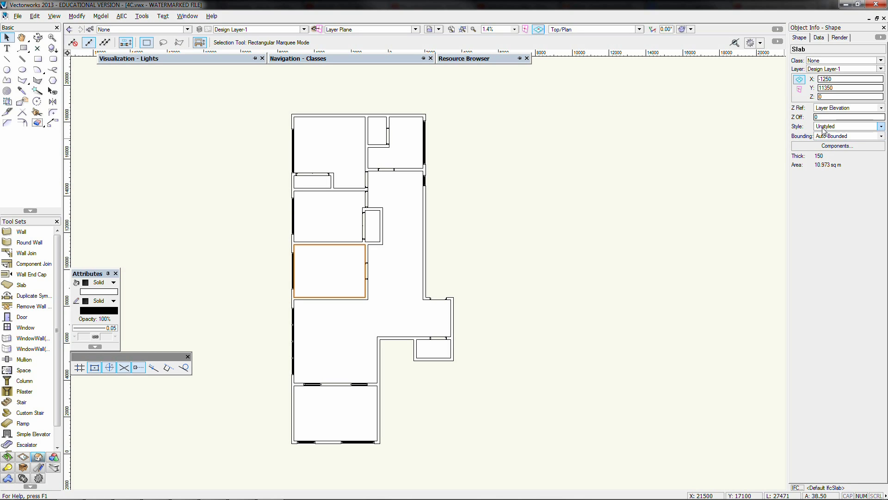
click(825, 126)
click(823, 131)
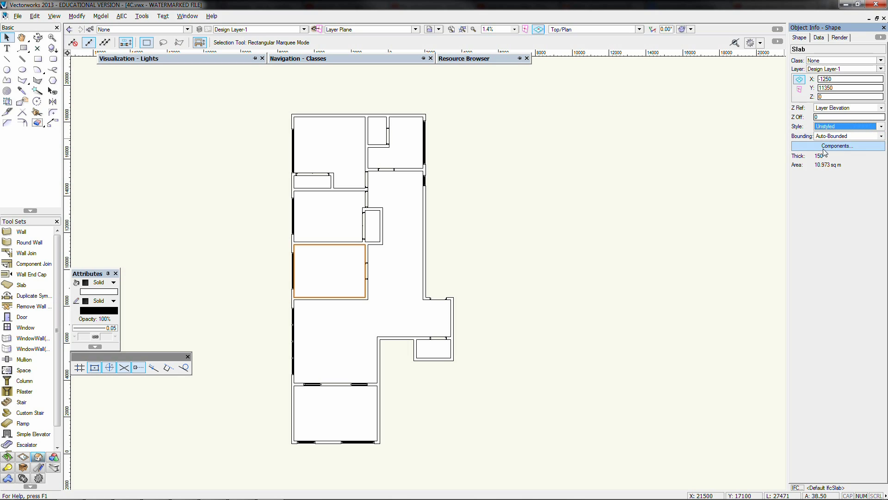
click(822, 148)
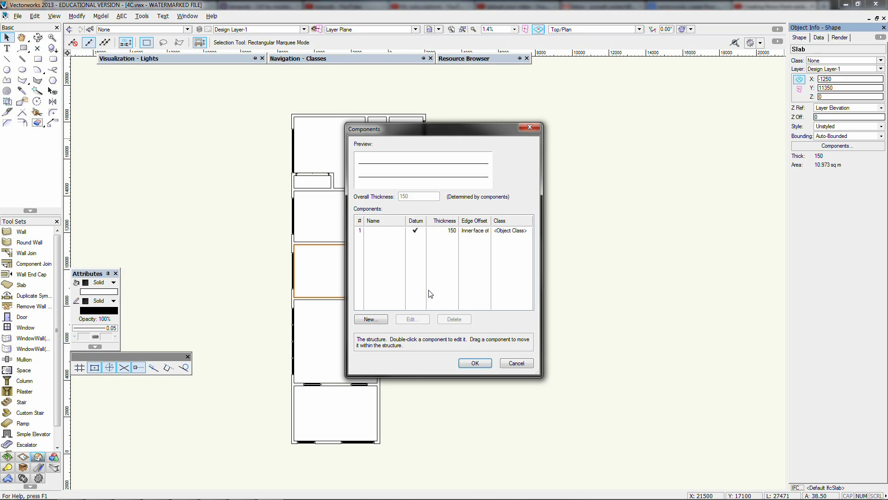
click(370, 319)
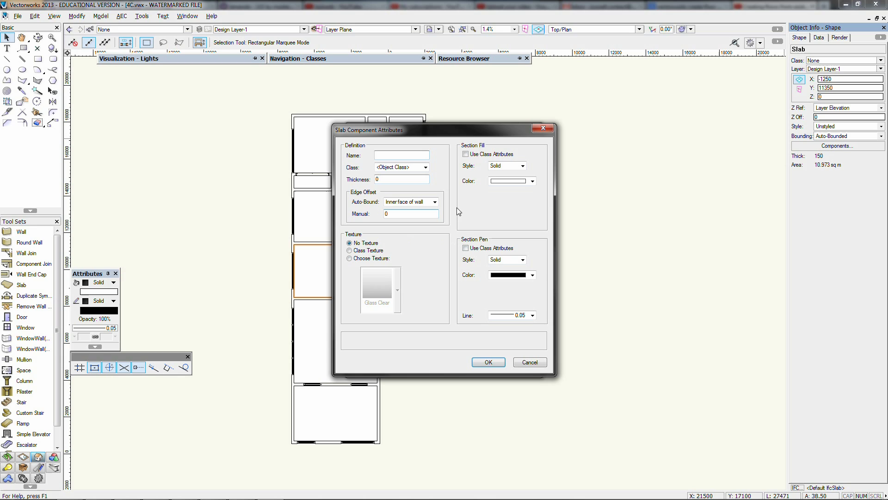
click(526, 363)
click(520, 364)
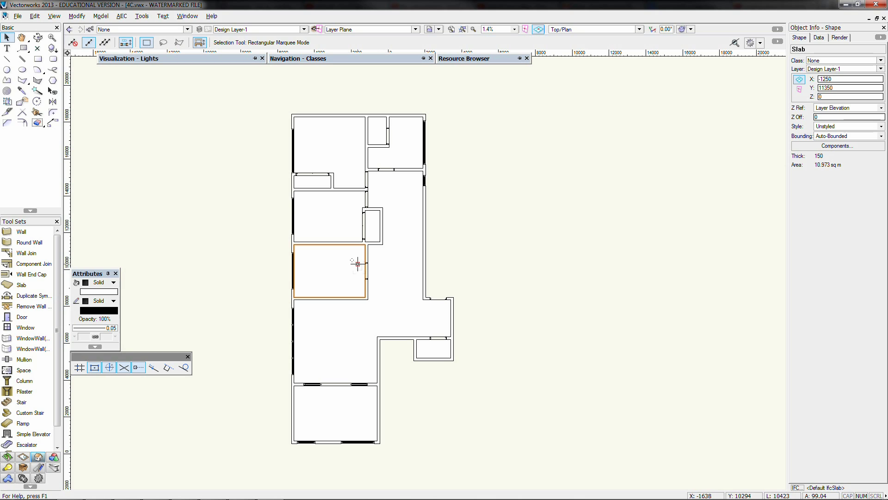
Step: Show the model in the Right Isometric view and enlarge the Resource Browser
key(3)
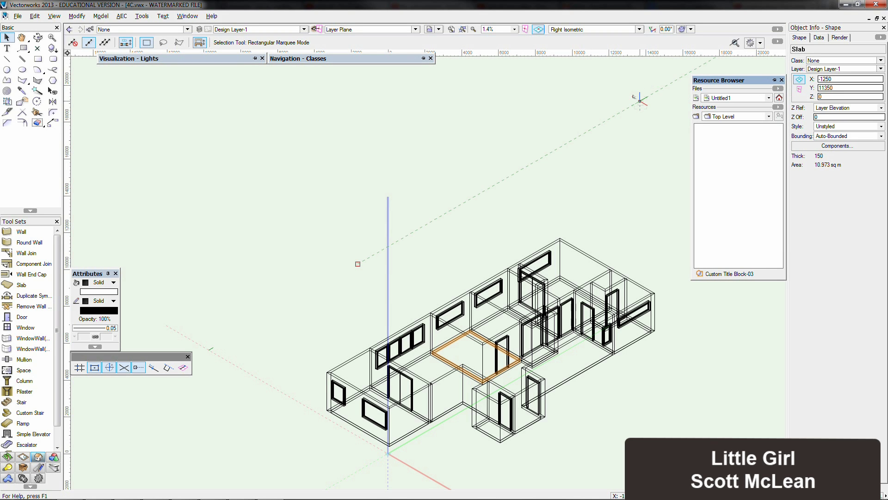
drag(748, 279, 746, 456)
drag(692, 269, 665, 266)
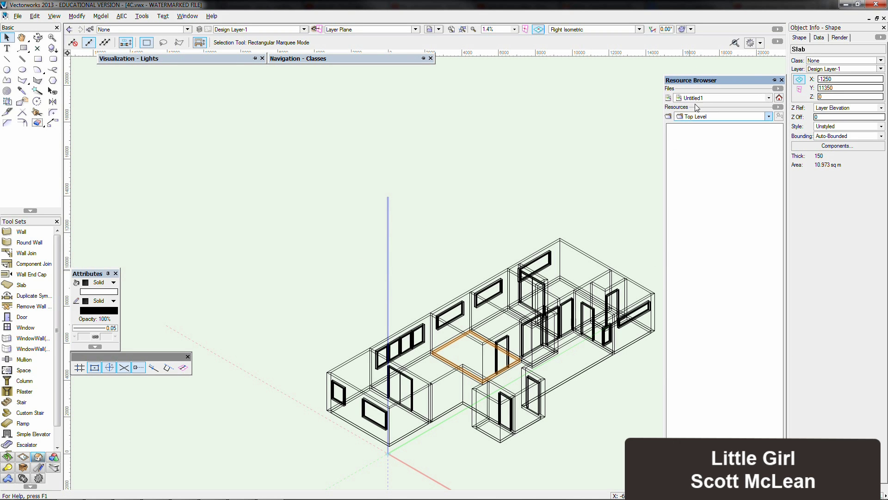
Step: Browse for a resource document in the Vectorworks2013 Libraries folder Objects-Building Architecture & Interior
click(693, 99)
click(694, 126)
click(778, 87)
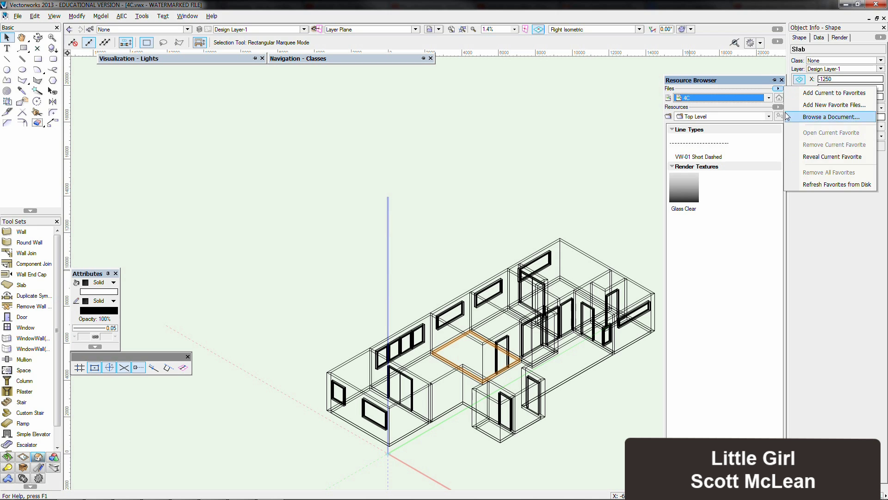
click(828, 116)
scroll(309, 309, down, 4)
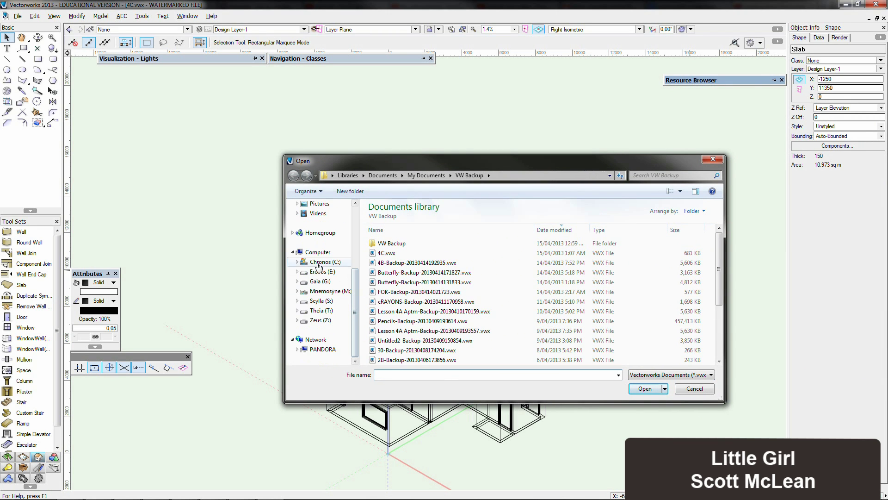
click(314, 262)
double_click(432, 278)
click(293, 176)
double_click(437, 287)
scroll(437, 295, down, 8)
scroll(437, 299, down, 5)
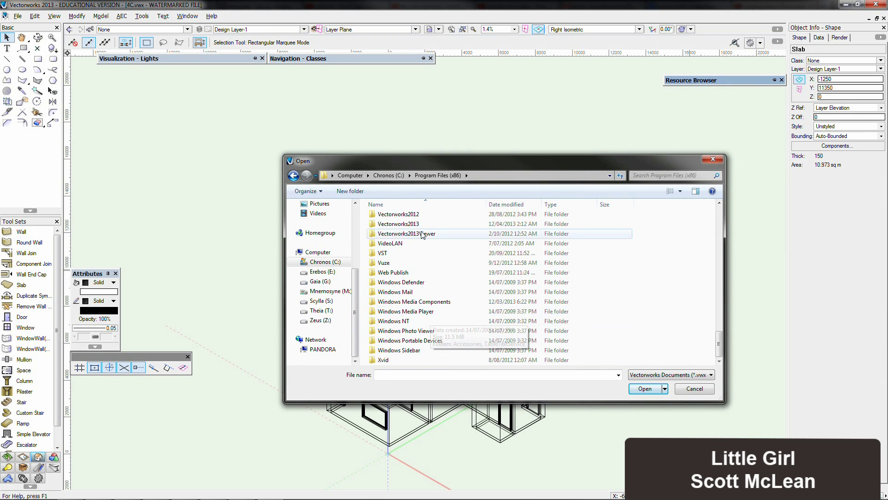
double_click(419, 233)
double_click(407, 231)
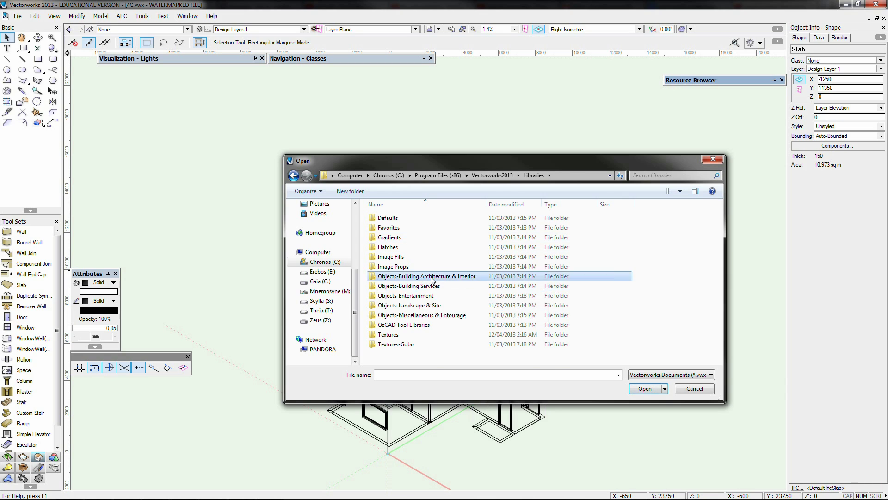
double_click(426, 276)
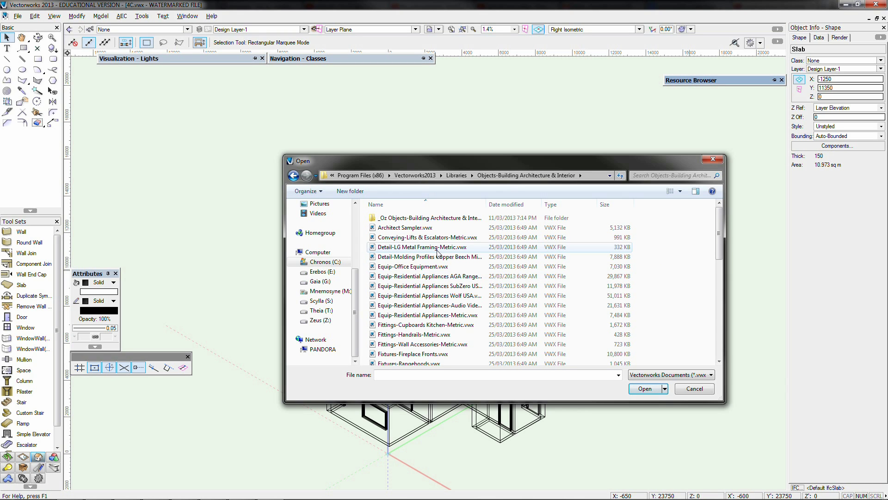
Step: Open Furniture-Residential.vwx as the resource file in the Resource Browser
click(442, 315)
scroll(444, 310, down, 3)
scroll(447, 307, down, 1)
double_click(439, 333)
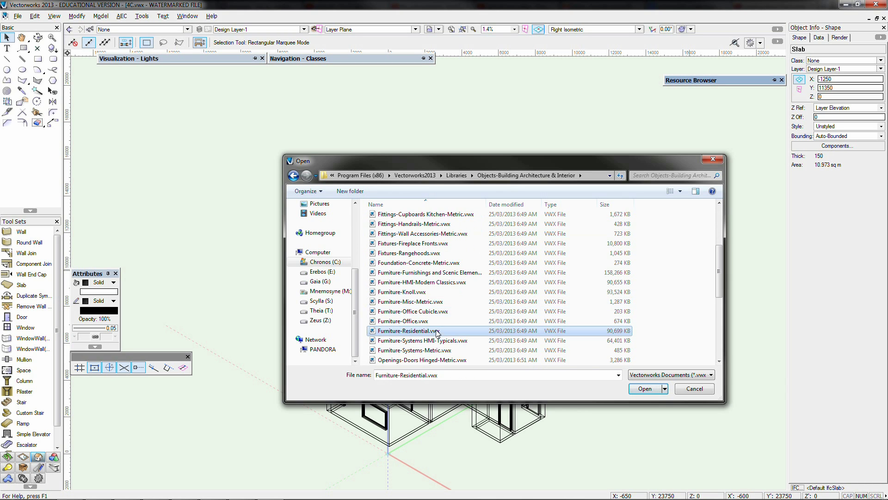
mouse_move(772, 82)
Step: Deselect the slab and show the apartment in Top/Plan view
click(576, 215)
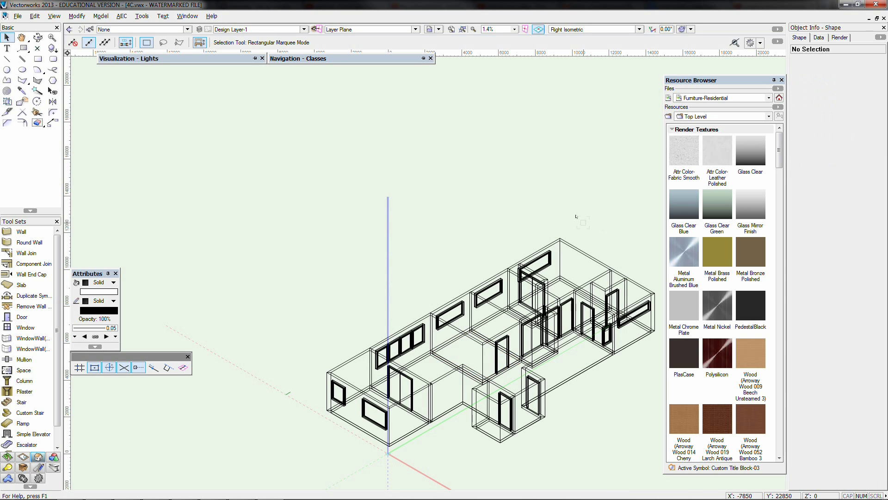
key(ctrl+5)
scroll(357, 244, up, 1)
scroll(357, 244, down, 1)
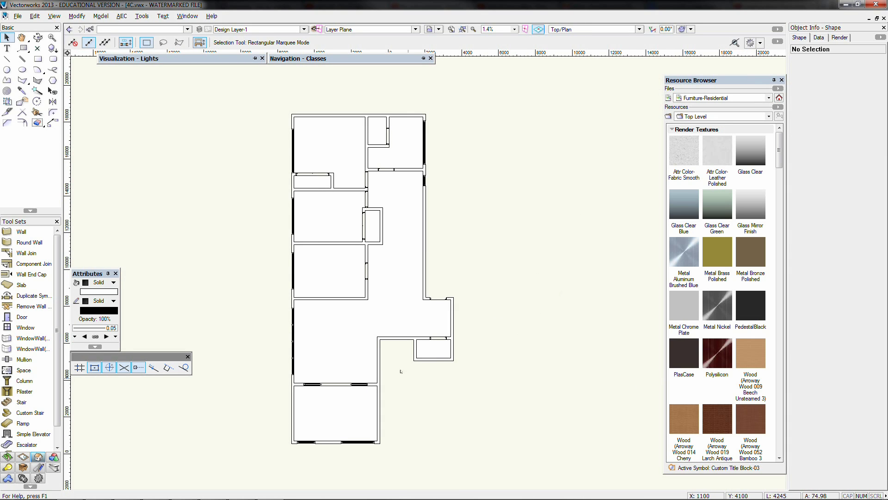
Step: Place the Furn Living-Sofa 09 symbol in the living area, rotate it 90°, and nudge it into the lower corner along the window wall
drag(780, 147, 775, 386)
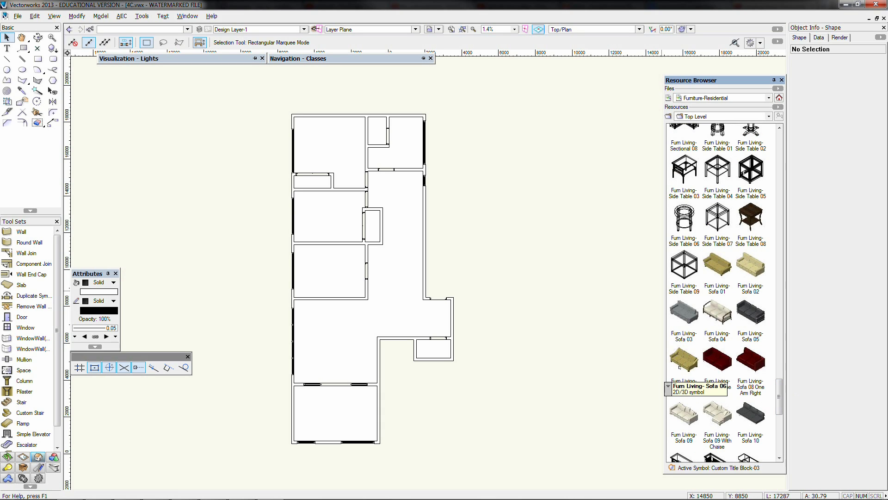
drag(684, 413, 313, 345)
click(456, 339)
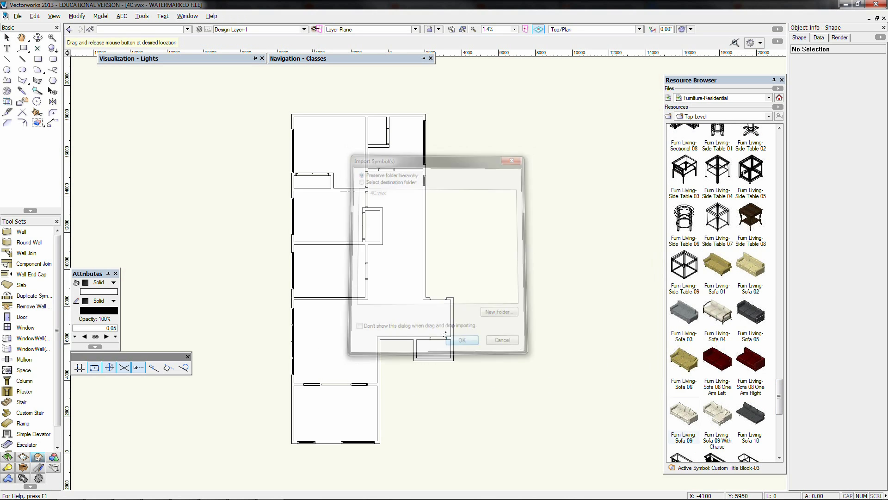
key(ctrl+l)
key(shift+Left)
key(shift+Left)
key(shift+Left)
key(shift+Left)
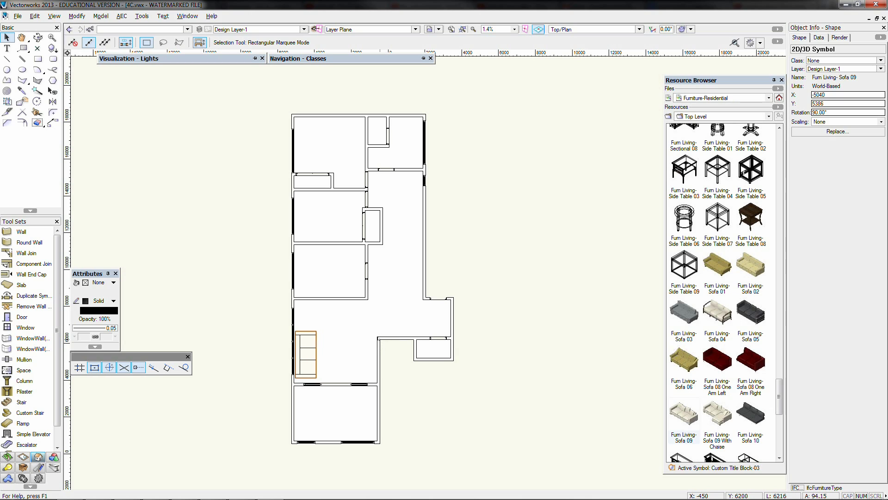
key(shift+Down)
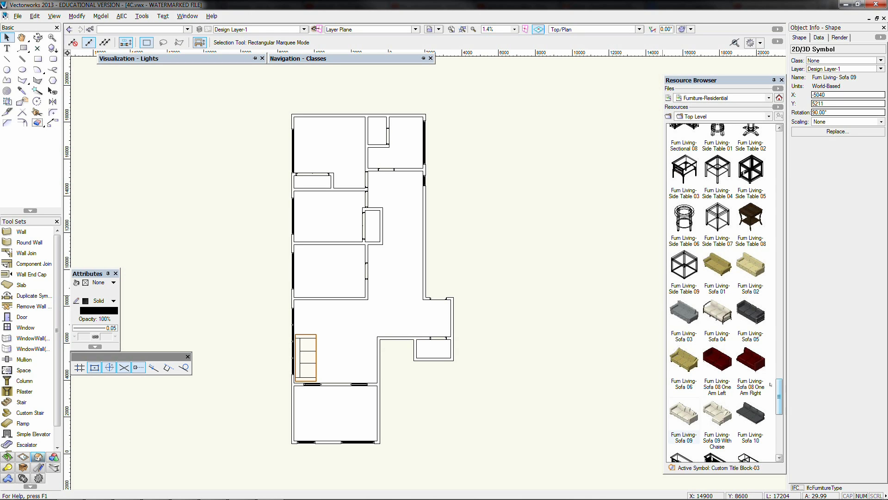
Step: Place the Furn Living-TV Stand 03 symbol in the living area and nudge it against the upper wall
scroll(771, 384, down, 3)
scroll(771, 399, down, 1)
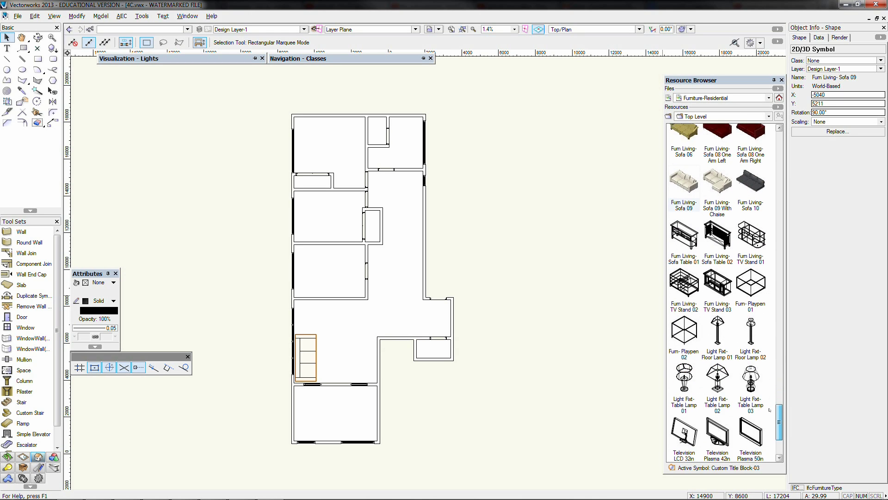
drag(717, 329, 332, 299)
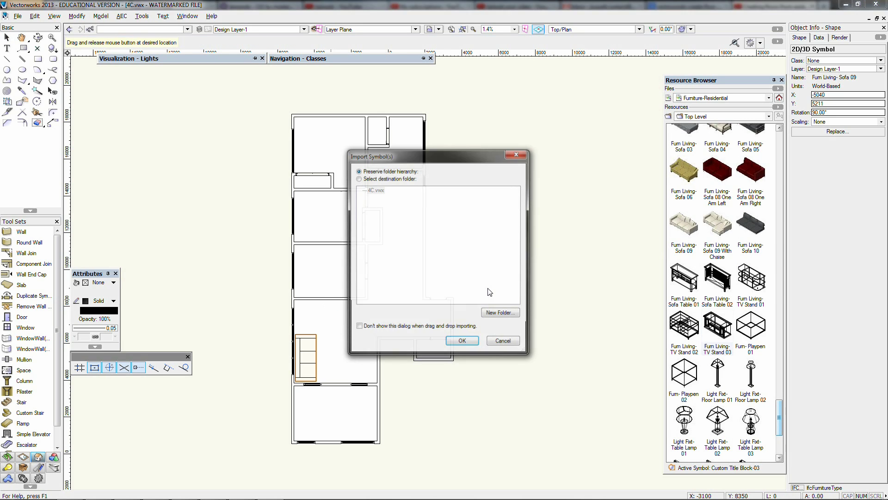
click(462, 341)
key(shift+Down)
key(shift+Down)
key(shift+Down)
key(shift+Down)
key(shift+Down)
key(shift+Down)
key(shift+Down)
key(shift+Down)
key(shift+Down)
key(shift+Down)
key(shift+Down)
key(shift+Down)
key(shift+Down)
Step: Place the Furn Living-Ottoman 03 symbol on the living area's right side and set its rotation to 30°
scroll(740, 296, up, 7)
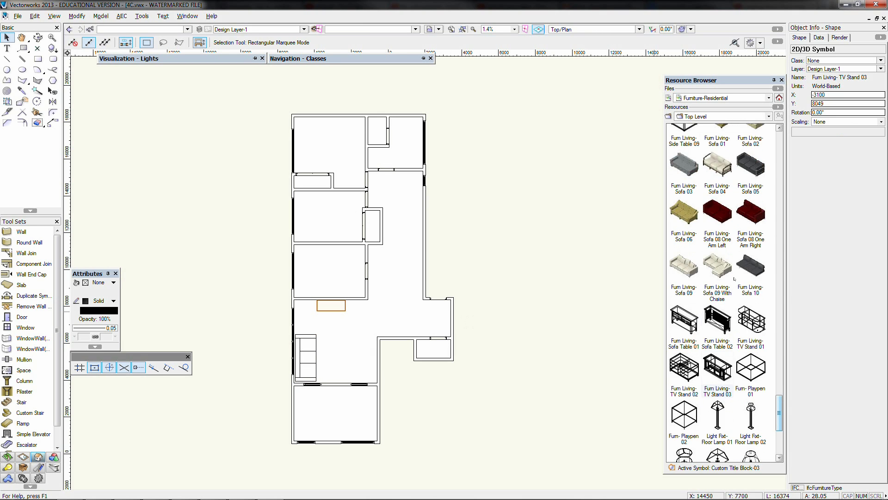
scroll(776, 365, up, 1)
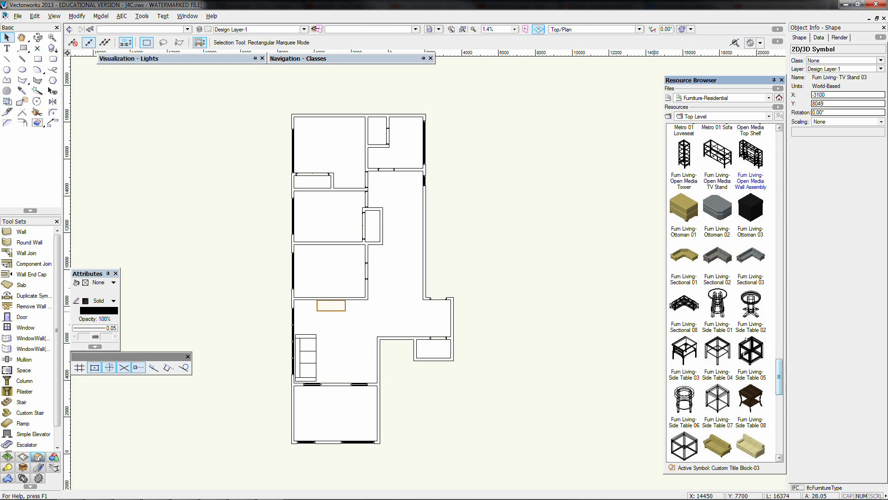
drag(750, 207, 362, 345)
click(458, 341)
double_click(833, 112)
text(30)
key(Return)
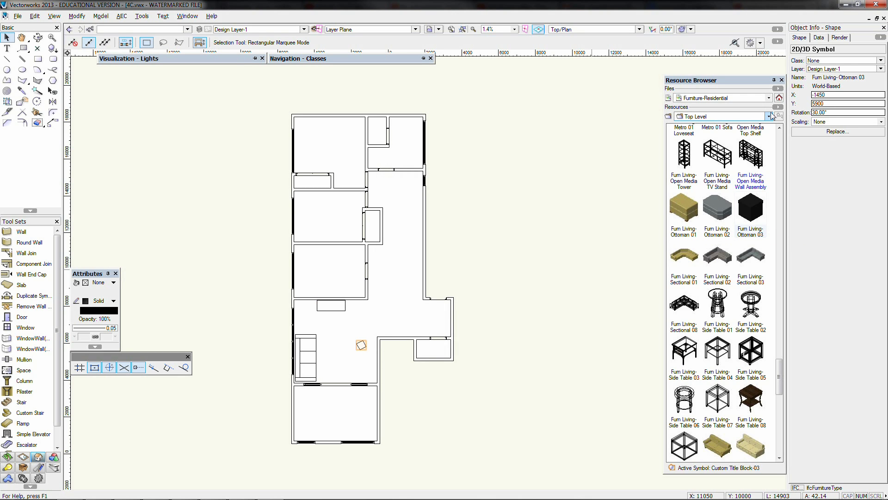
Step: Place the Furn Living-Chair 07 symbol below the ottoman and set its rotation to 10°
click(779, 128)
scroll(773, 121, up, 8)
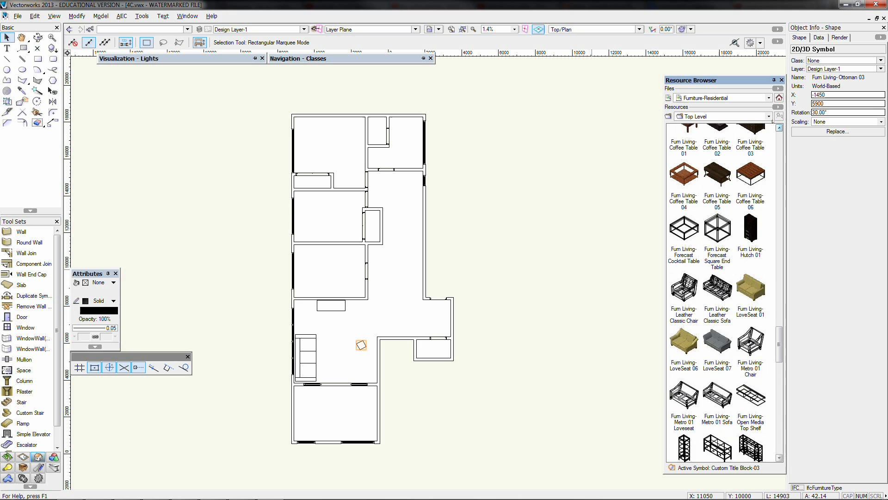
scroll(749, 210, up, 2)
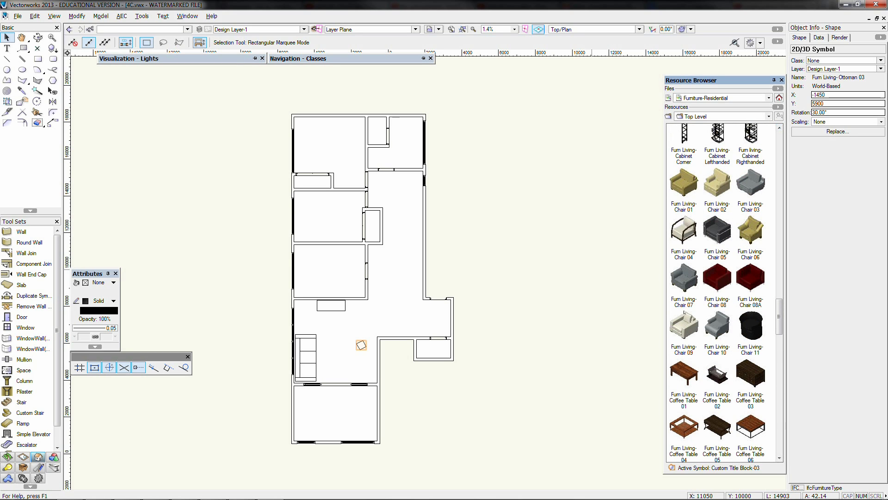
drag(685, 287, 363, 372)
click(451, 341)
drag(832, 111, 761, 110)
text(10)
key(Return)
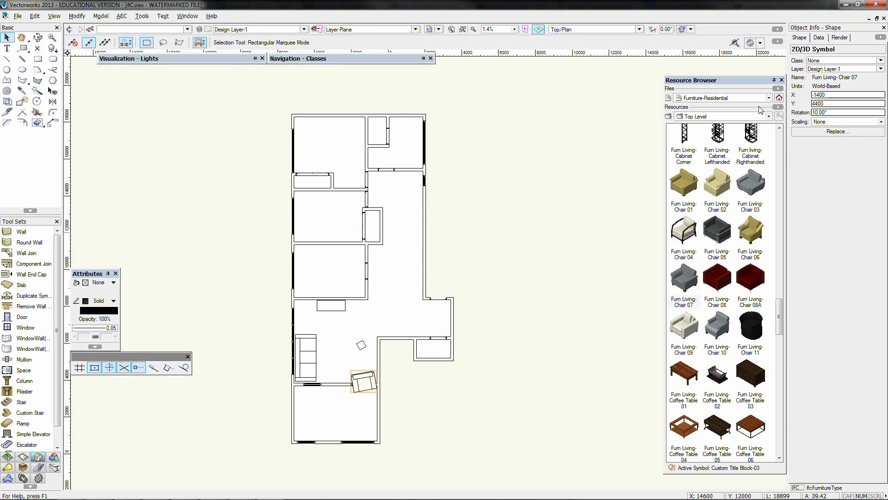
Step: Turn the armchair to -170°, nudge it up inside the lower wall, and reposition the ottoman just in front of it at -150°
key(ctrl+l)
key(ctrl+l)
key(shift+Up)
key(shift+Up)
key(shift+Up)
key(shift+Up)
key(shift+Up)
key(shift+Up)
key(shift+Up)
key(shift+Up)
key(shift+Up)
key(shift+Up)
key(shift+Up)
key(shift+Up)
key(shift+Up)
key(shift+Up)
key(shift+Up)
key(shift+Up)
key(shift+Up)
key(shift+Up)
key(shift+Up)
key(shift+Up)
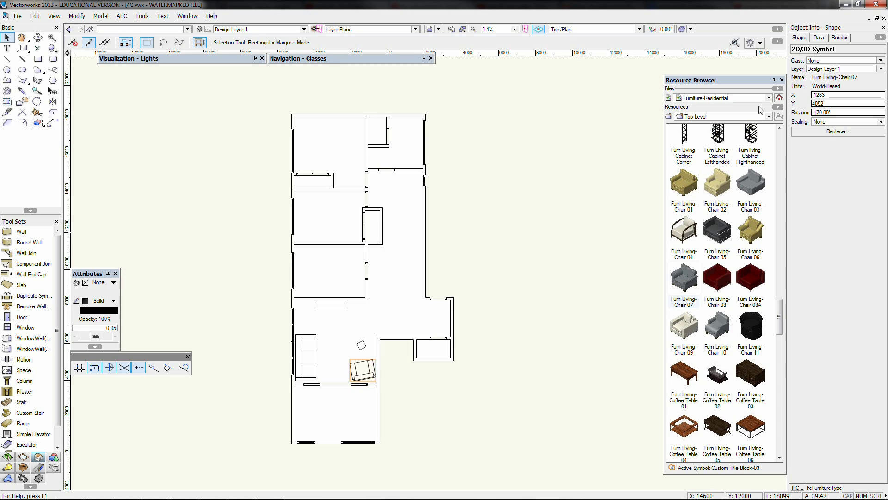
scroll(251, 361, up, 2)
drag(502, 330, 505, 345)
Step: Place the Furn Living-Bookcase Modern symbol between the TV stand and the window wall, nudged up against the upper wall
click(779, 127)
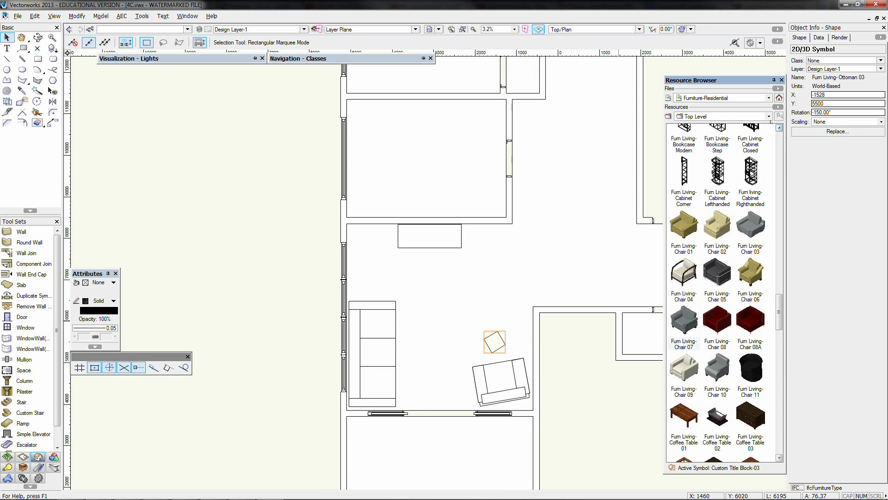
scroll(771, 123, up, 2)
mouse_move(684, 213)
mouse_down()
mouse_move(578, 287)
mouse_move(465, 347)
mouse_up()
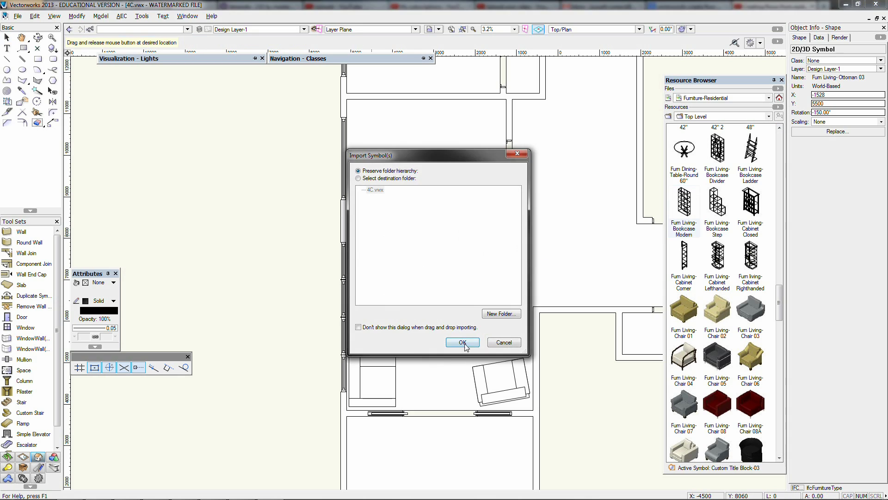
click(465, 343)
key(shift+Up)
key(shift+Up)
key(shift+Up)
key(shift+Up)
key(shift+Up)
key(shift+Up)
key(shift+Up)
key(shift+Up)
key(shift+Up)
key(shift+Up)
key(shift+Up)
key(shift+Up)
key(shift+Up)
key(shift+Up)
key(shift+Up)
key(shift+Up)
key(shift+Up)
key(shift+Up)
key(shift+Up)
key(shift+Up)
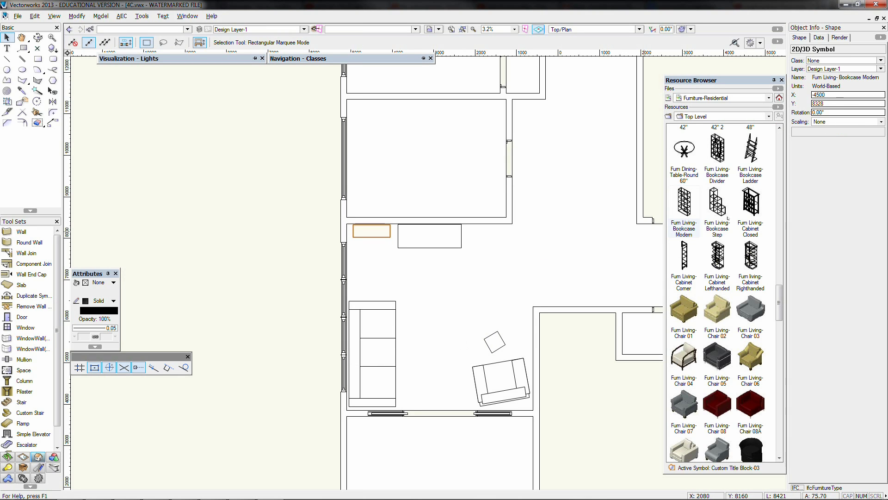
Step: Place the Furn Dining-Table-Rectangular 44x72 symbol lengthwise in the hall, rotated 90°, and nudge it slightly left and down
scroll(744, 252, up, 4)
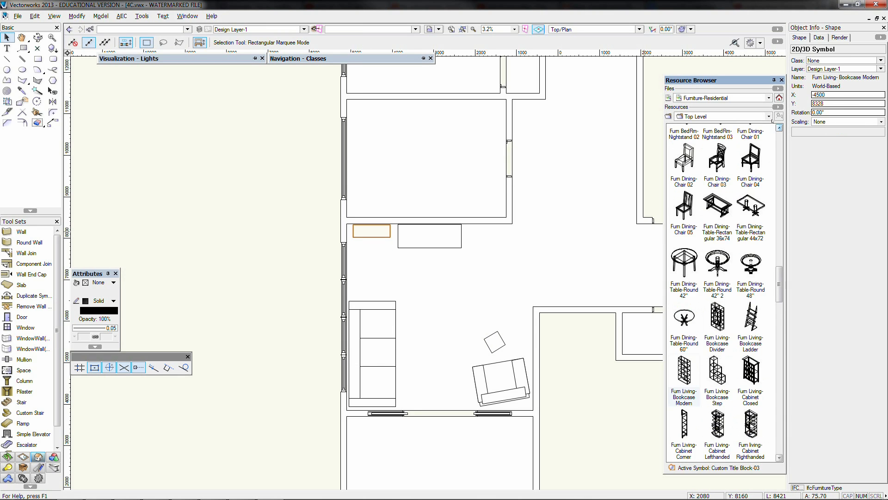
drag(745, 252, 578, 178)
click(458, 337)
key(ctrl+l)
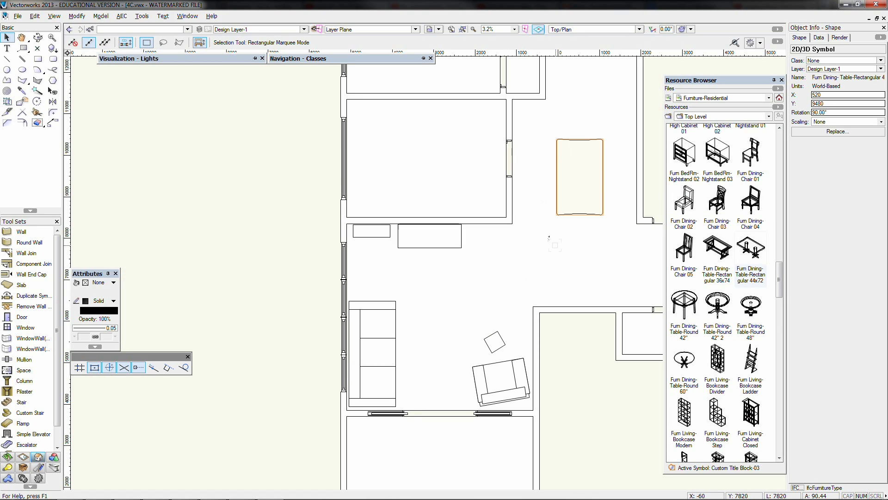
key(shift+Left)
key(shift+Left)
key(shift+Left)
key(shift+Down)
key(shift+Down)
Step: Place a Furn Dining-Chair 01 symbol at the table's upper end and rotate-duplicate it about the table's centre to the left side and lower end
drag(750, 158, 579, 129)
click(463, 342)
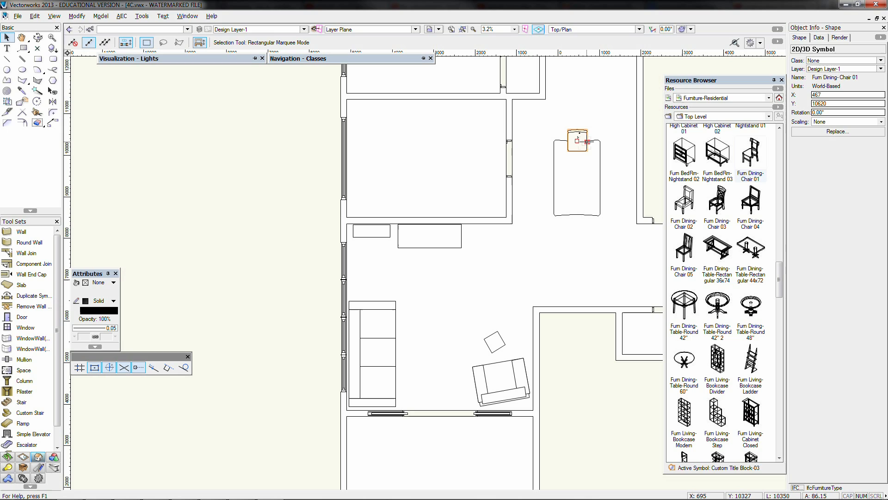
click(37, 102)
click(577, 177)
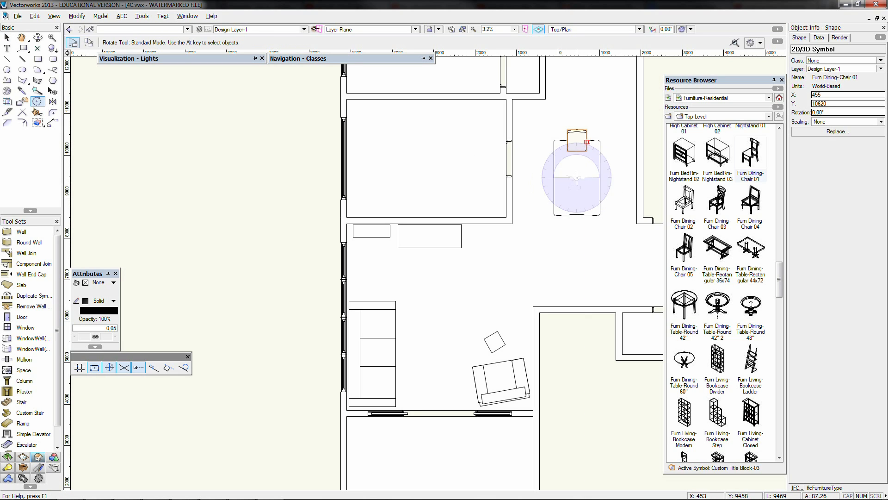
click(88, 42)
click(577, 109)
click(511, 178)
click(577, 177)
click(493, 177)
click(577, 267)
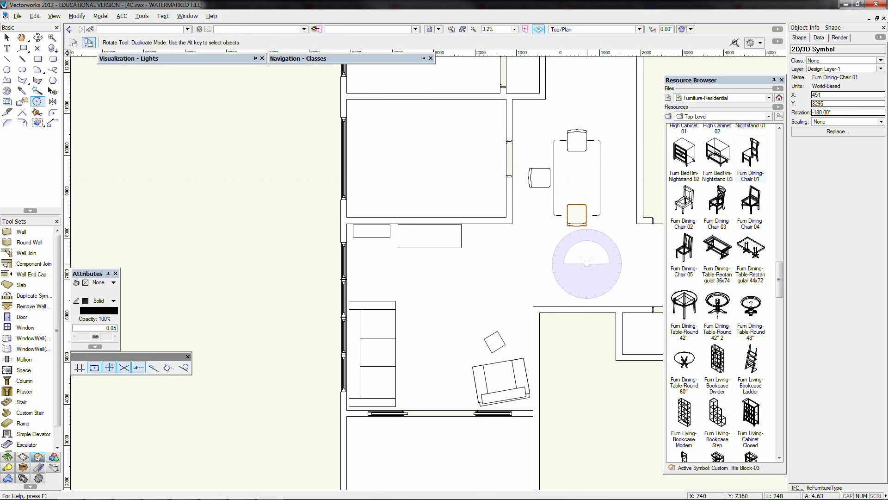
Step: Nudge the dining chair on the table's left side to the right until it tucks under the table edge
key(x)
click(530, 177)
key(shift+Right)
key(shift+Right)
key(shift+Right)
key(shift+Right)
key(shift+Right)
key(shift+Right)
key(shift+Right)
key(shift+Right)
key(shift+Right)
key(shift+Right)
key(shift+Right)
key(shift+Right)
key(shift+Right)
key(shift+Right)
key(shift+Right)
key(shift+Right)
key(shift+Right)
key(shift+Right)
key(shift+Right)
key(shift+Right)
click(577, 177)
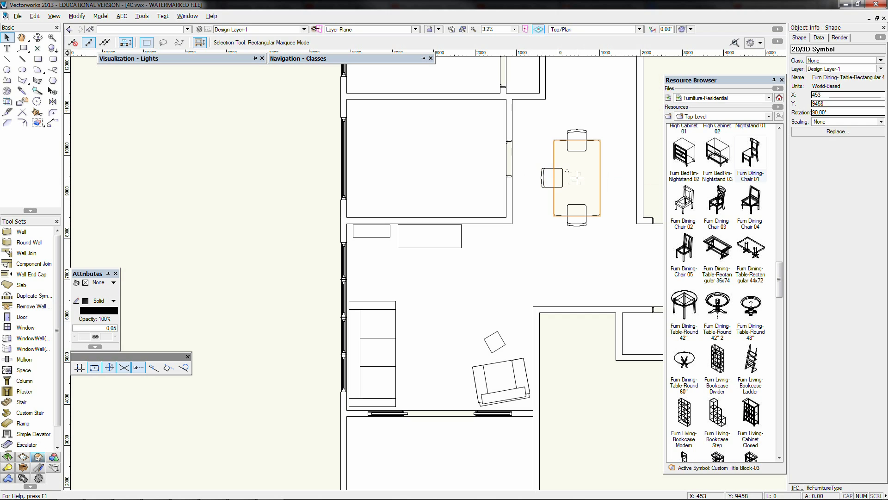
scroll(618, 200, up, 1)
scroll(569, 185, down, 1)
middle_drag(568, 185, 529, 355)
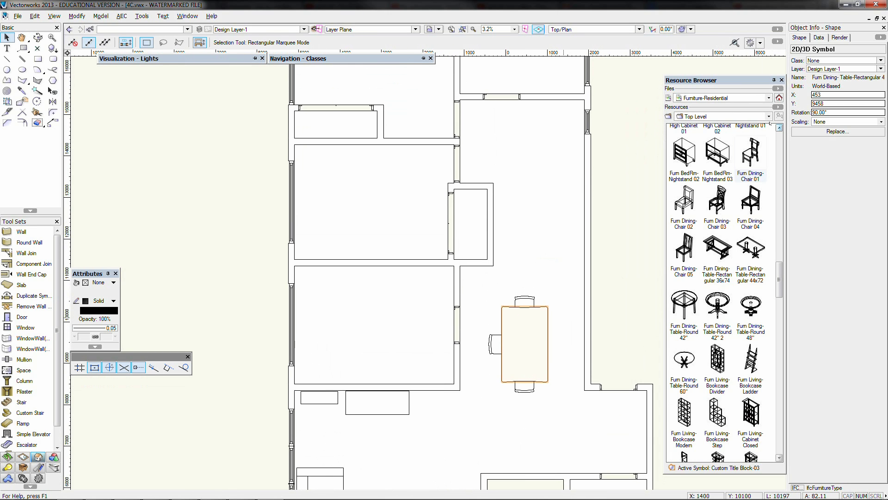
Step: Place the Furn BedRm-Nightstand 01 symbol against the upper wall of the upper-left bedroom, near its right corner
scroll(768, 129, up, 3)
scroll(770, 124, up, 1)
drag(751, 267, 433, 101)
click(462, 342)
middle_drag(482, 218, 490, 463)
drag(441, 346, 441, 236)
Step: Mirror a duplicate of the nightstand to the opposite side of the bedroom about the room's vertical centre line
click(52, 102)
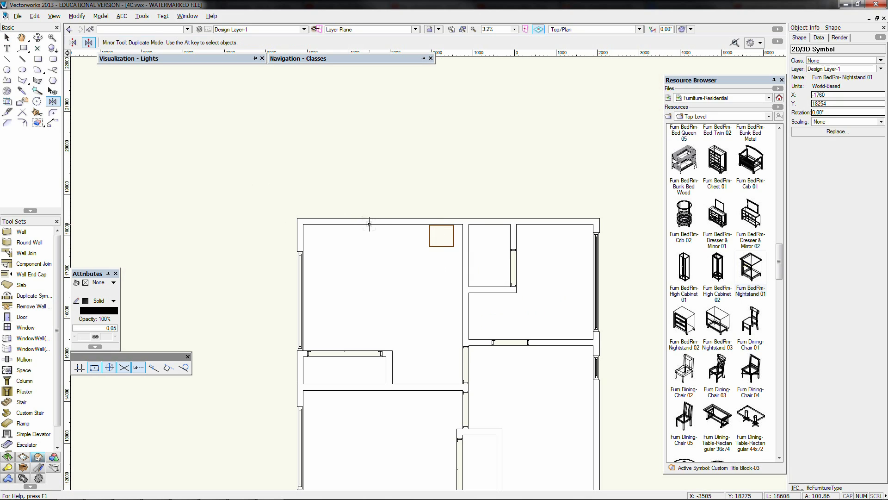
click(383, 285)
key(x)
Step: Place the Furn BedRm-Bed Queen 04 symbol midway between the two nightstands with its head at the upper wall
click(780, 128)
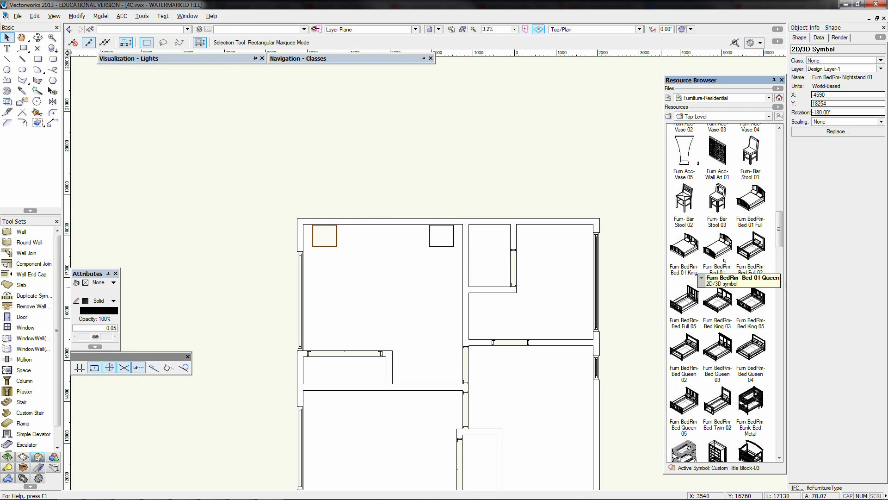
drag(750, 348, 383, 224)
click(458, 342)
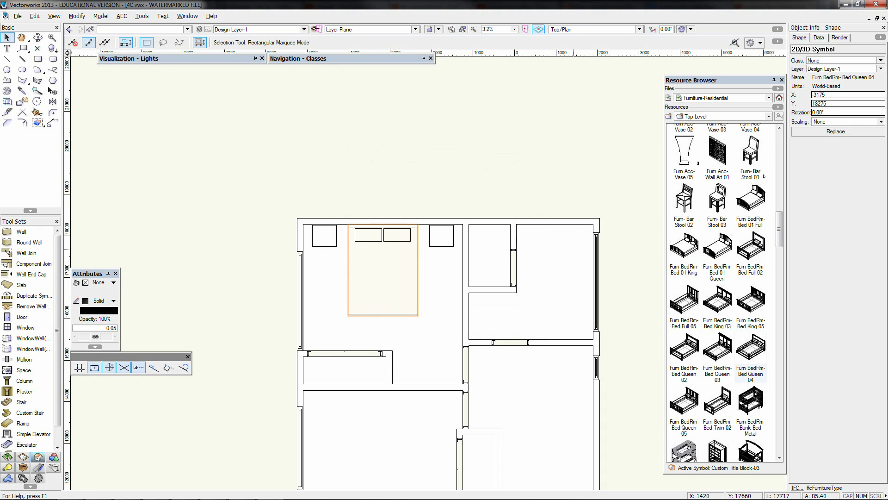
Step: Load the Equip-Residential Appliances-Metric library into the resource browser
scroll(765, 176, up, 10)
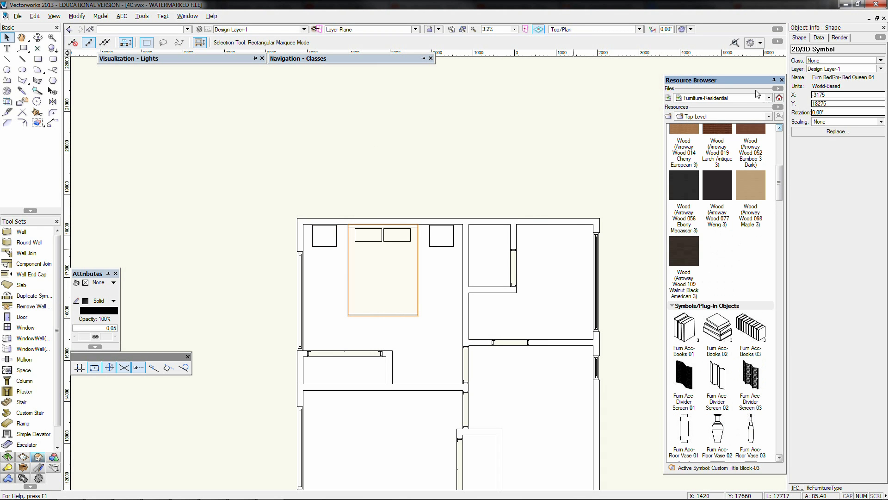
click(778, 88)
click(812, 127)
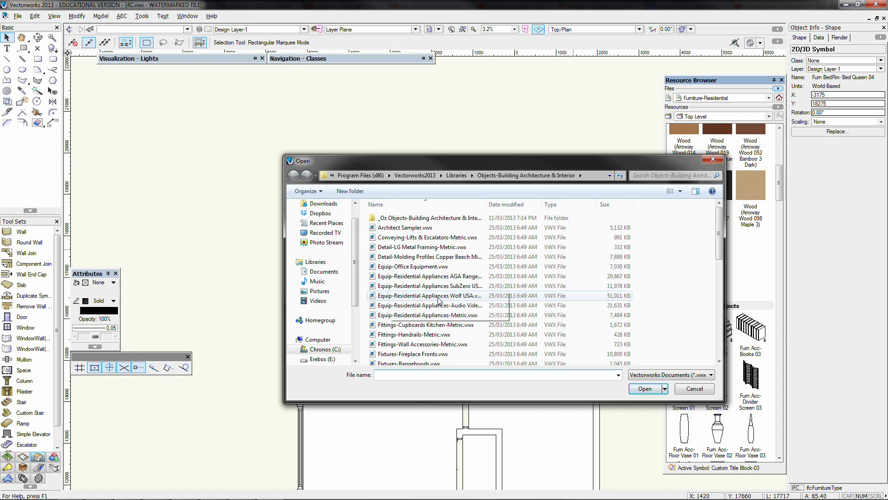
click(435, 315)
click(646, 387)
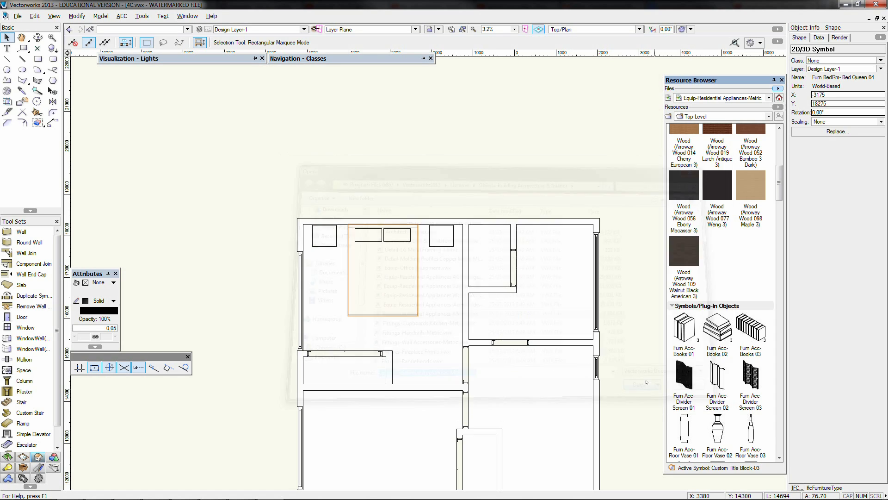
Step: Place the Refr US Style_Side symbol and move it against the upper wall of the kitchen, the room above the living area
scroll(768, 285, down, 5)
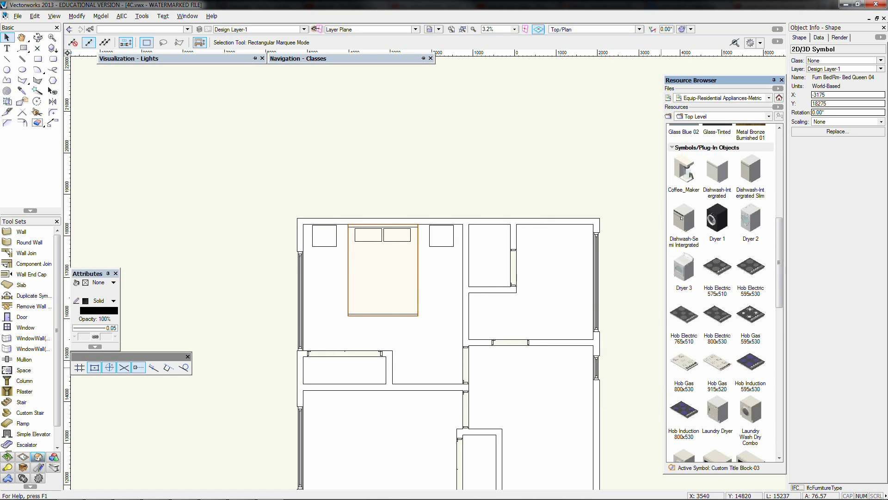
scroll(771, 250, down, 1)
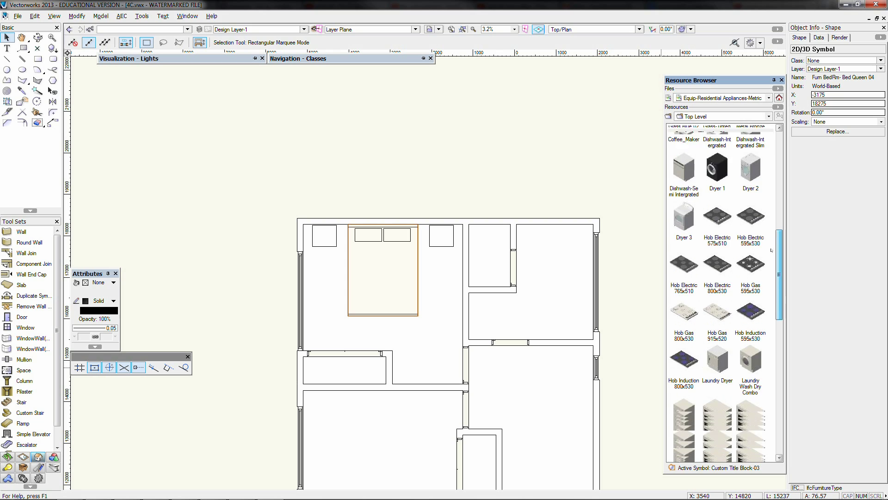
scroll(771, 250, down, 4)
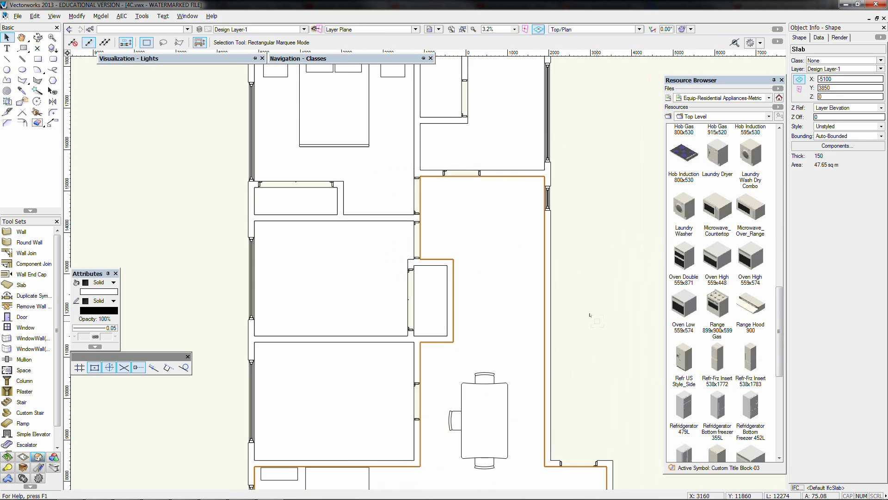
double_click(684, 359)
click(354, 231)
click(463, 339)
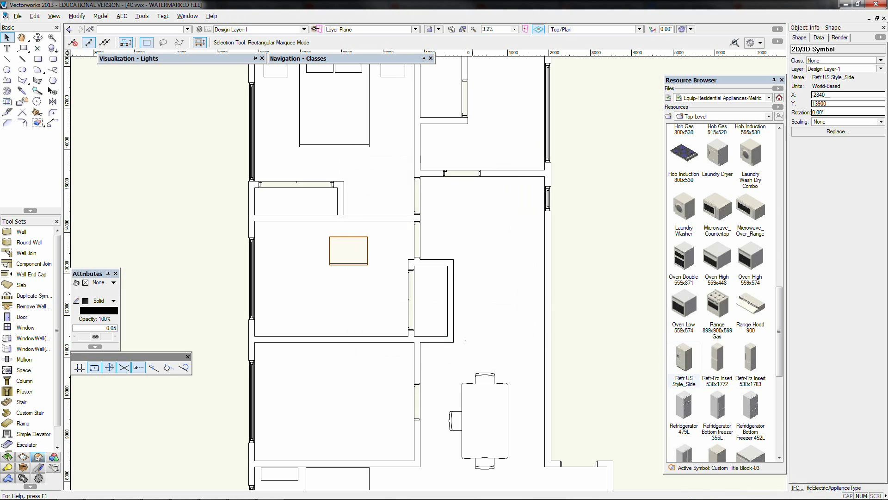
drag(348, 224, 348, 342)
click(499, 258)
Step: Place the Range Hood 900 symbol on the kitchen's lower wall, rotated 180°, and the Oven High 559x574 symbol left of the refrigerator
drag(751, 303, 277, 451)
click(459, 342)
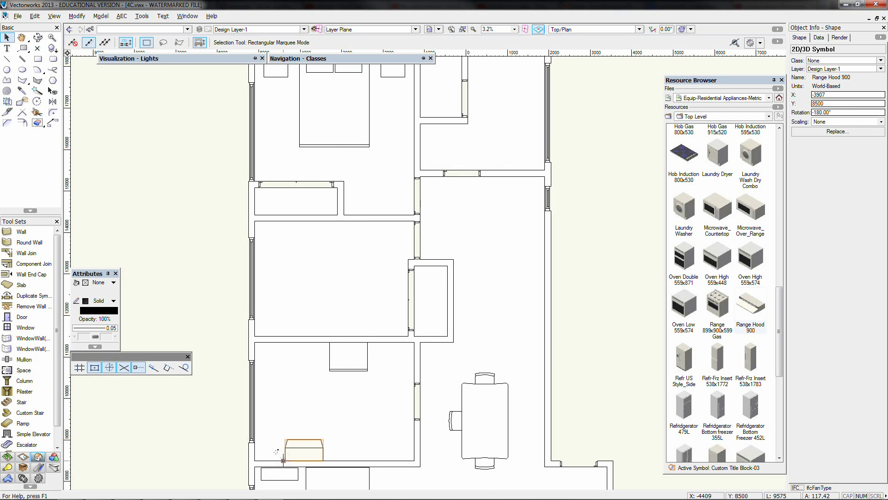
double_click(750, 257)
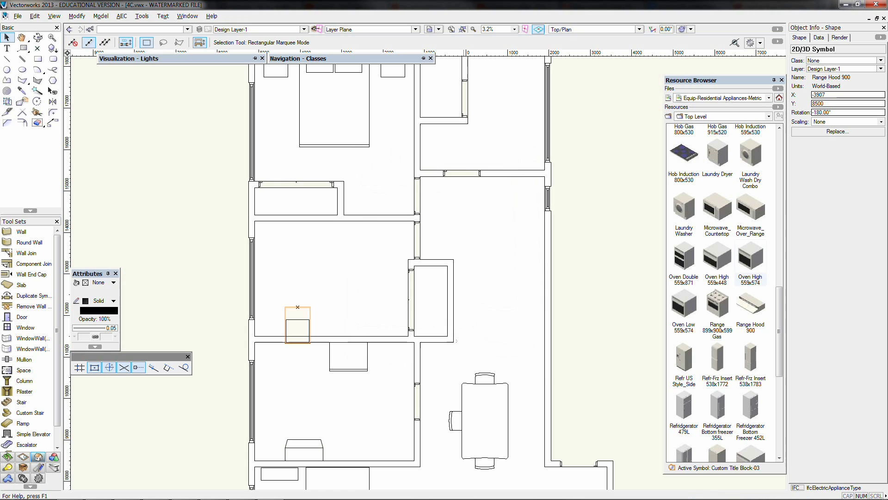
click(299, 334)
click(297, 345)
click(441, 283)
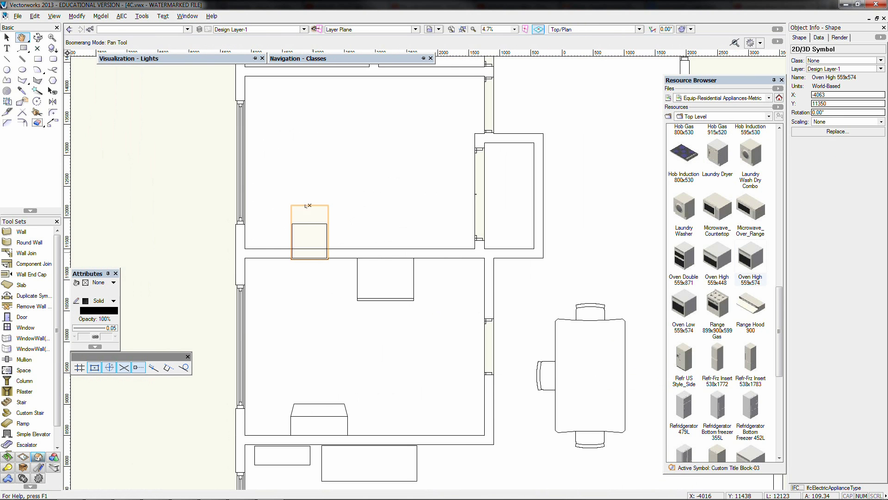
drag(310, 204, 310, 249)
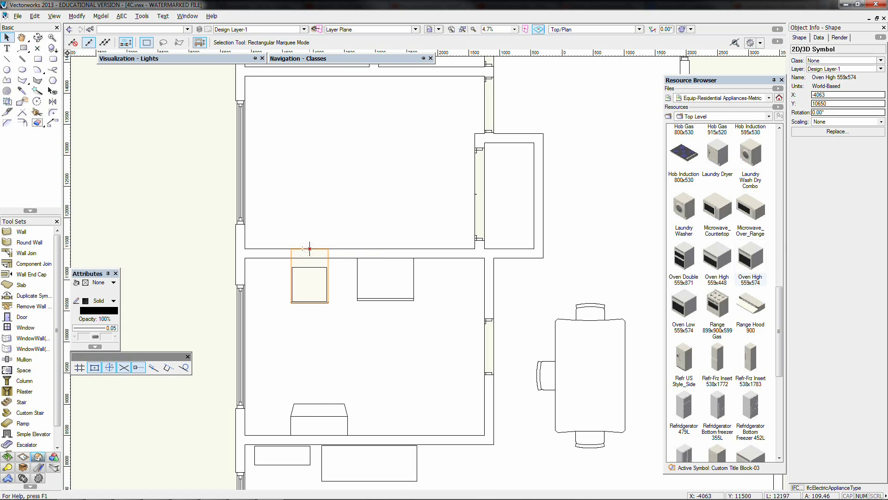
Step: Place the Microwave_Countertop symbol in the kitchen's lower-right corner, rotated 180°, and align it with the lower wall
drag(713, 209, 455, 422)
click(463, 341)
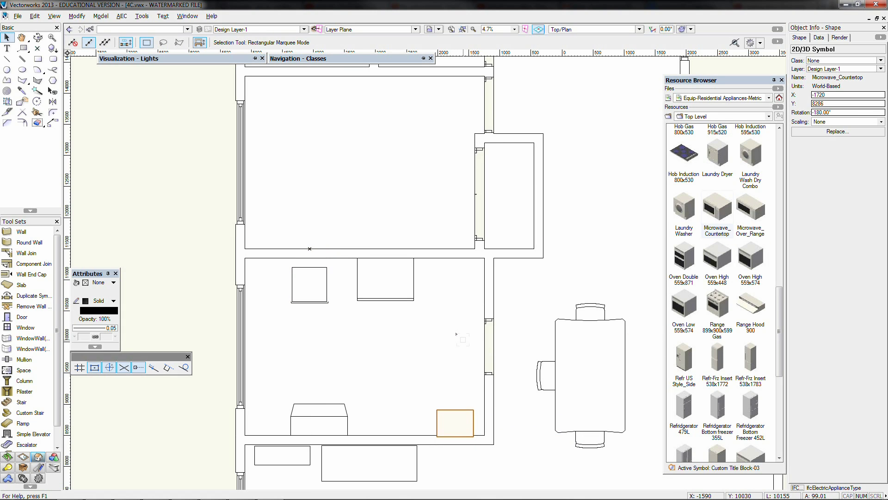
scroll(756, 280, down, 6)
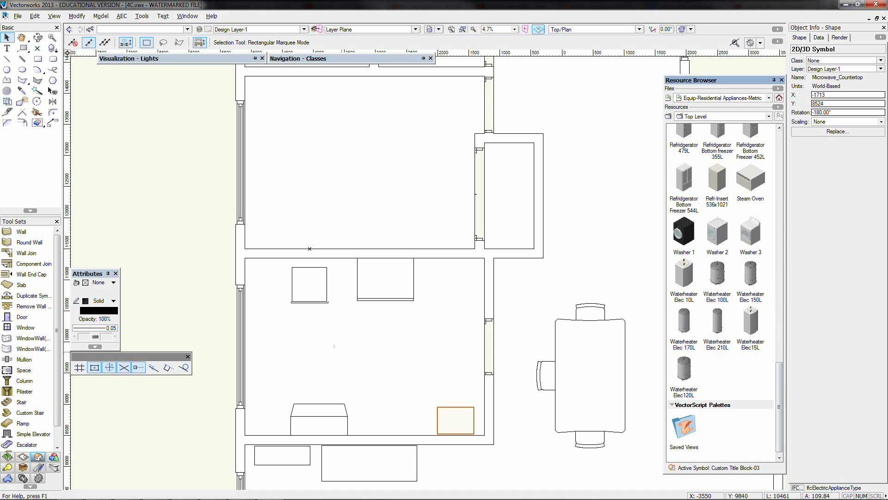
Step: Examine the heights of the placed furniture and appliances in the front view and return to the plan view
click(116, 113)
key(KP_2)
scroll(112, 135, down, 3)
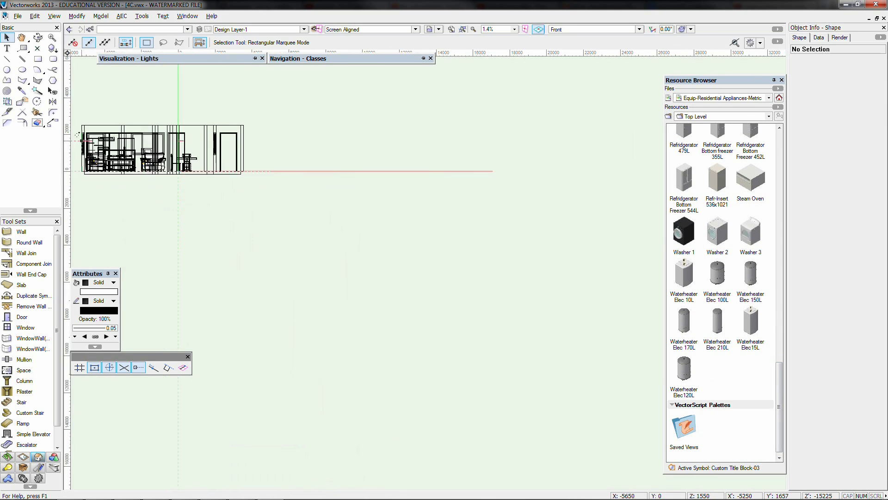
scroll(102, 152, up, 3)
middle_drag(102, 153, 325, 323)
scroll(326, 324, up, 1)
key(KP_5)
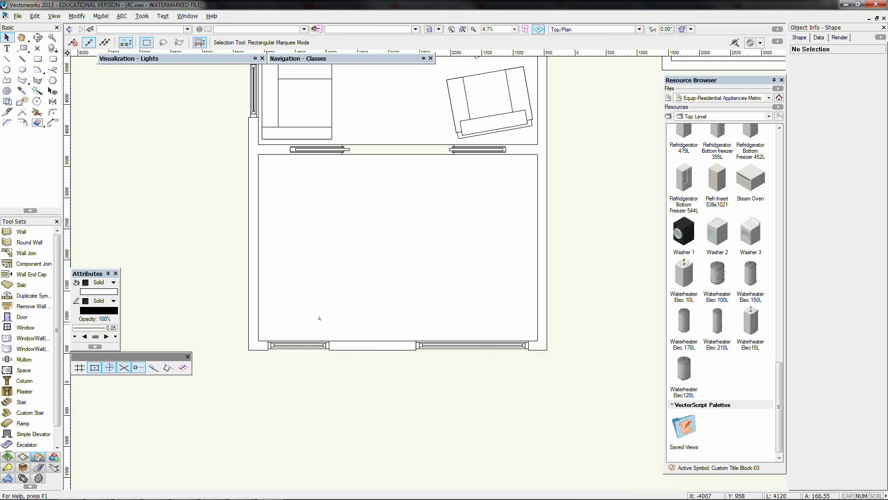
click(420, 343)
Step: Draw a countertop rectangle 1000 mm wide and about 432 mm deep along the upper wall from the kitchen's upper-left corner
key(4)
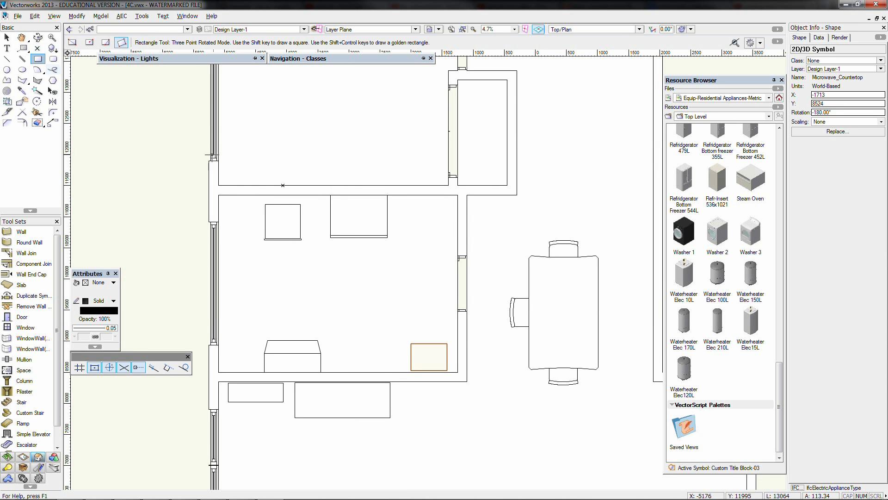
click(218, 195)
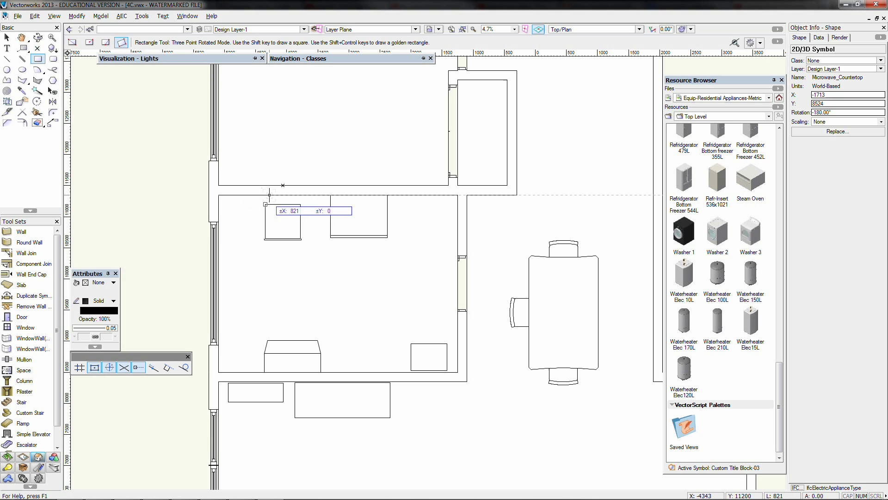
key(Tab)
text(1000)
key(Return)
click(270, 195)
click(219, 221)
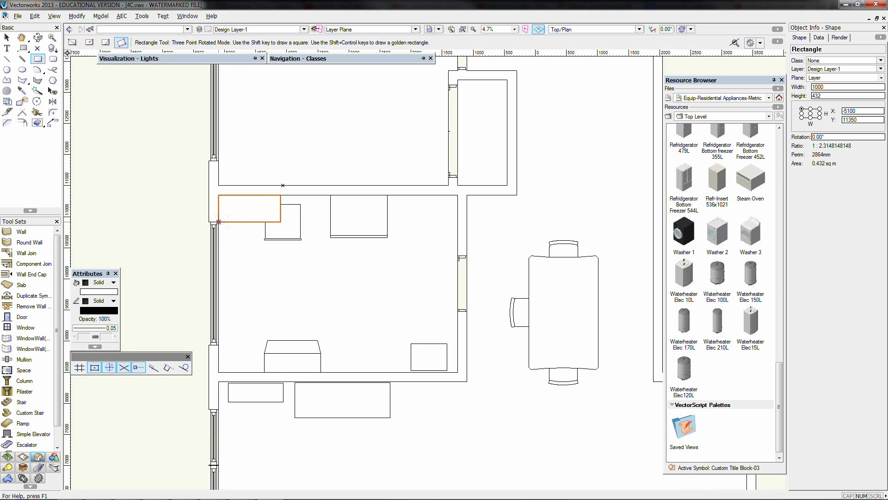
Step: Draw a 432 mm wide countertop rectangle along the window wall, from the first rectangle down to the kitchen's lower-left corner
click(219, 222)
key(Tab)
text(432)
key(Return)
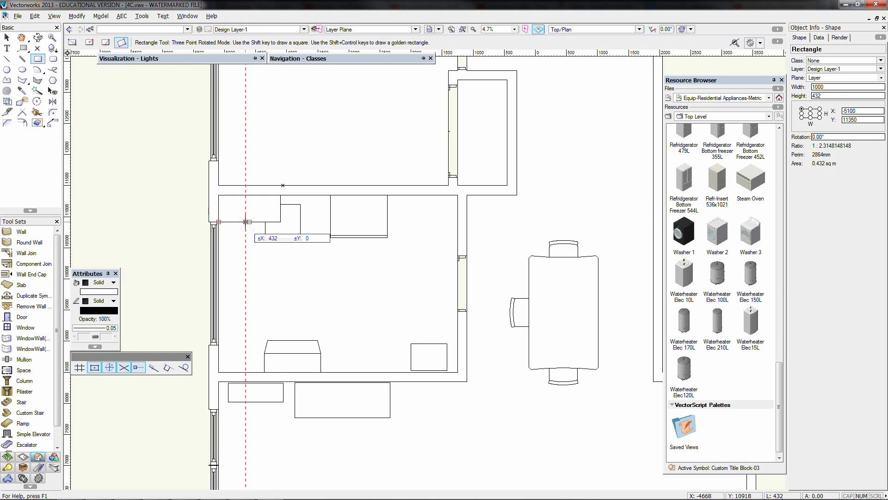
click(219, 371)
Step: Draw a 432 mm deep countertop rectangle along the full length of the kitchen's lower wall
click(219, 371)
click(458, 372)
key(Tab)
key(Tab)
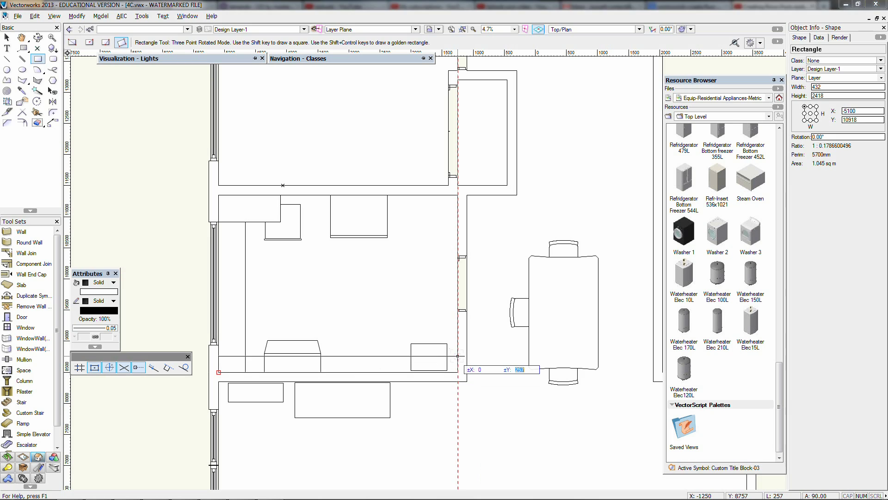
text(432)
key(Return)
click(457, 352)
Step: Combine the three countertop rectangles into a single outline with Add Surface
key(x)
shift+click(231, 260)
shift+click(258, 211)
key(ctrl+alt+a)
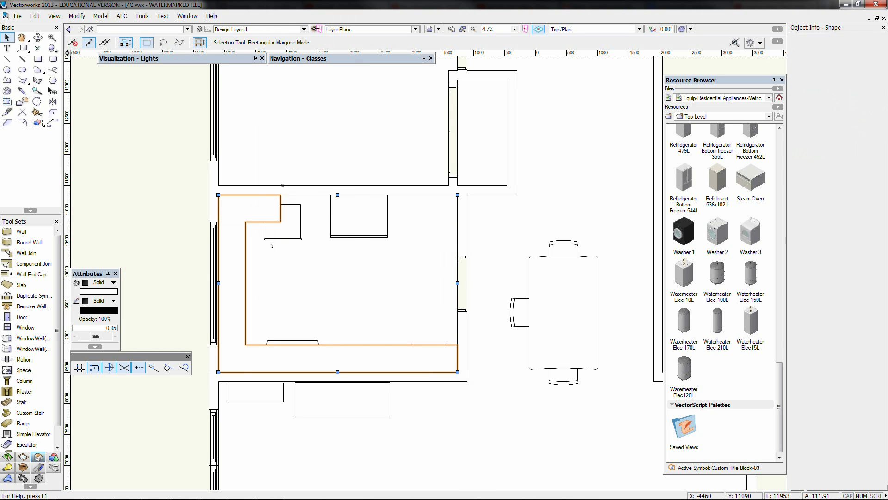
Step: Extrude the countertop outline 30 mm and raise it to a bottom Z of 910 mm
key(ctrl+e)
key(Return)
key(ctrl+alt+m)
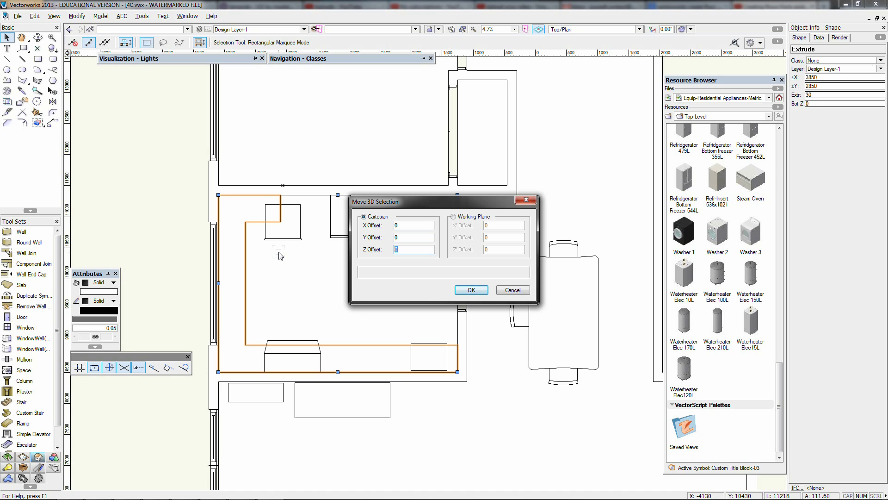
key(Return)
Step: Move the microwave in the front view so that its base rests on the countertop's upper surface
key(KP_2)
scroll(326, 314, down, 2)
scroll(284, 340, up, 3)
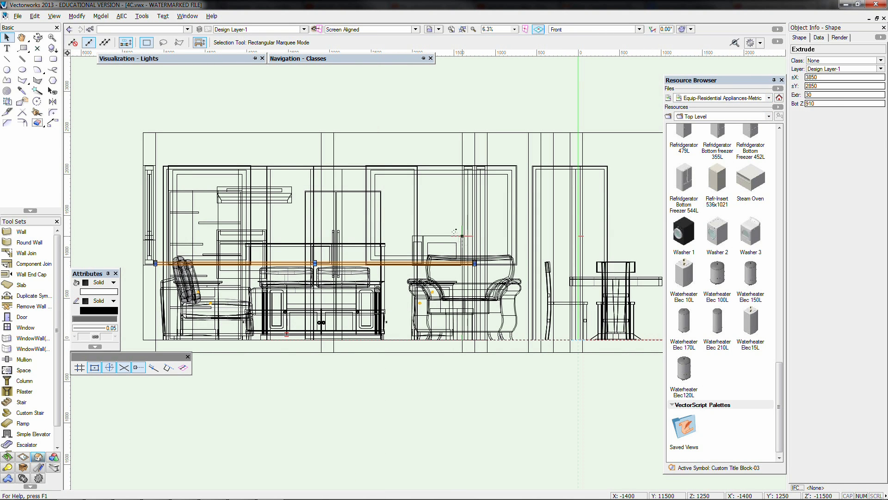
click(456, 242)
scroll(456, 242, up, 3)
drag(472, 325, 465, 314)
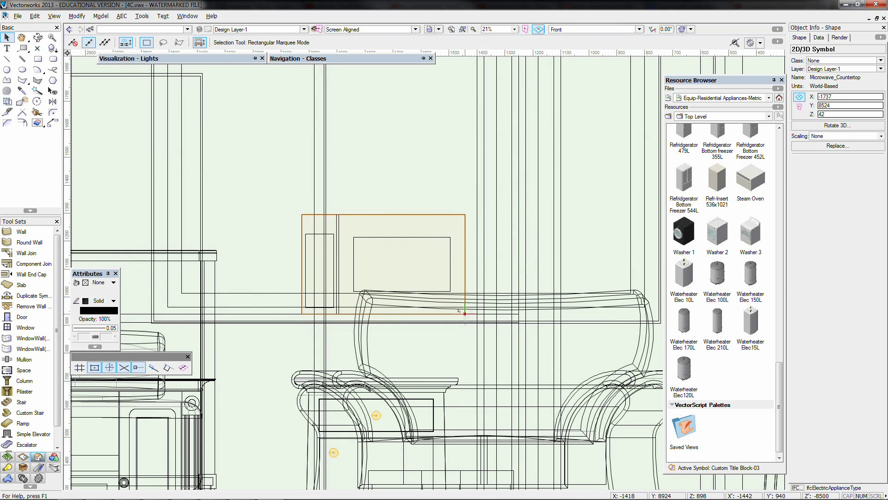
scroll(459, 375, down, 3)
Step: Shift the Oven High symbol to the right in plan so that it lines up with the end of the countertop
click(241, 315)
key(KP_0)
middle_drag(229, 309, 326, 239)
drag(322, 235, 348, 235)
scroll(343, 235, up, 3)
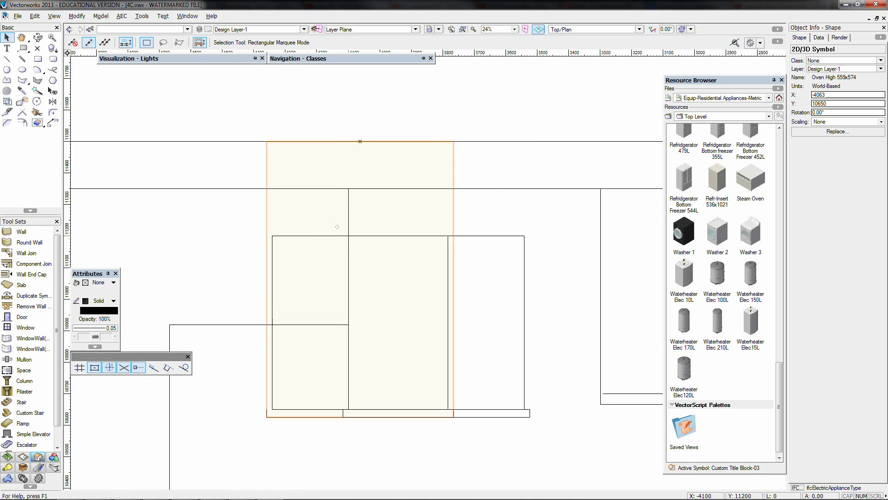
scroll(346, 236, down, 5)
click(222, 325)
Step: Load the Equip-Office Equipment library into the resource browser
scroll(222, 325, down, 1)
middle_drag(237, 476, 245, 318)
click(759, 97)
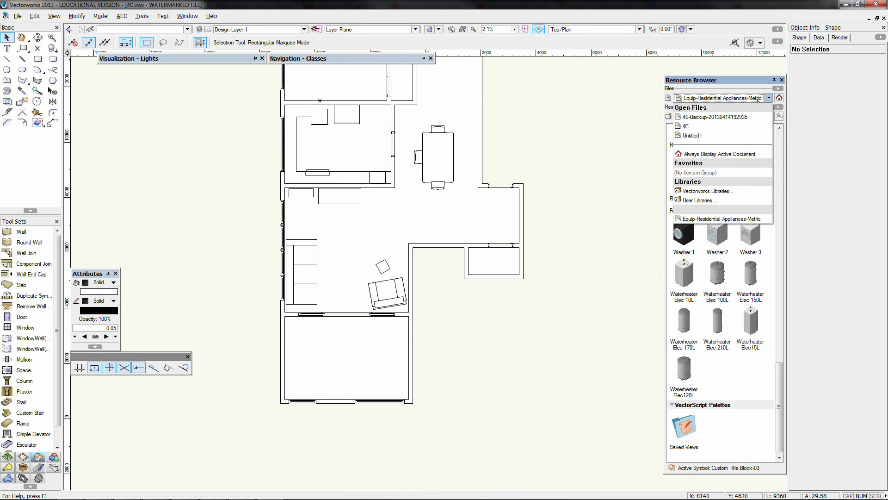
click(776, 84)
click(791, 129)
click(444, 324)
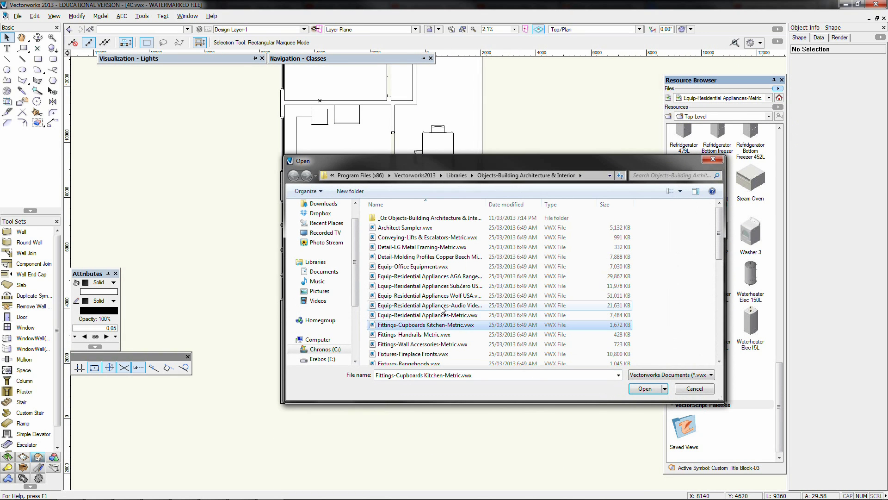
click(440, 266)
click(638, 387)
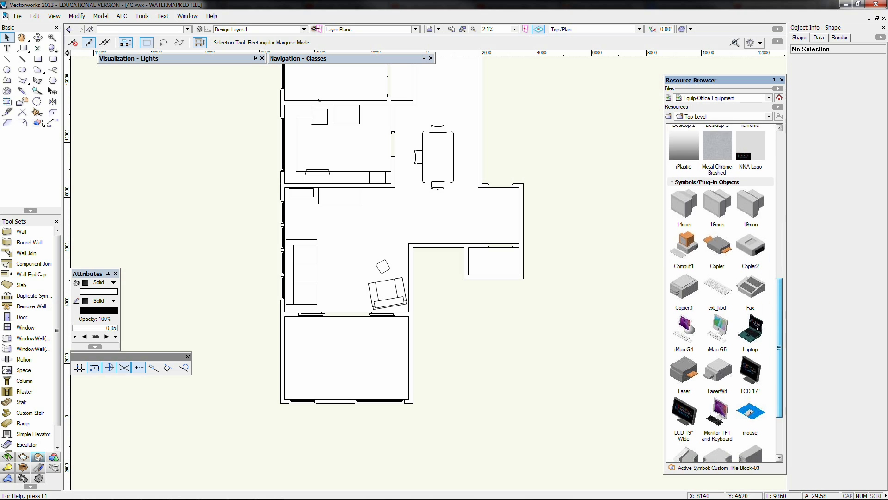
Step: Place the Comput1 symbol by the left wall of the lowest room, rotated 90°
scroll(764, 346, down, 3)
scroll(764, 346, up, 1)
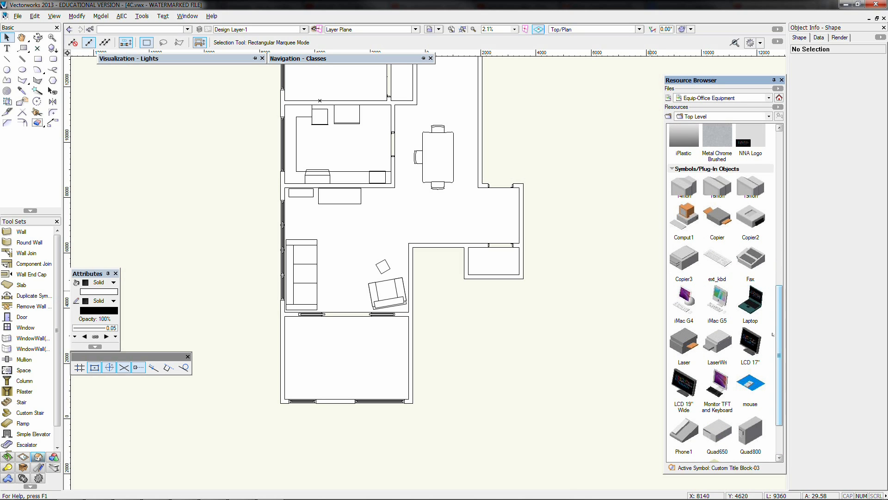
drag(684, 218, 296, 350)
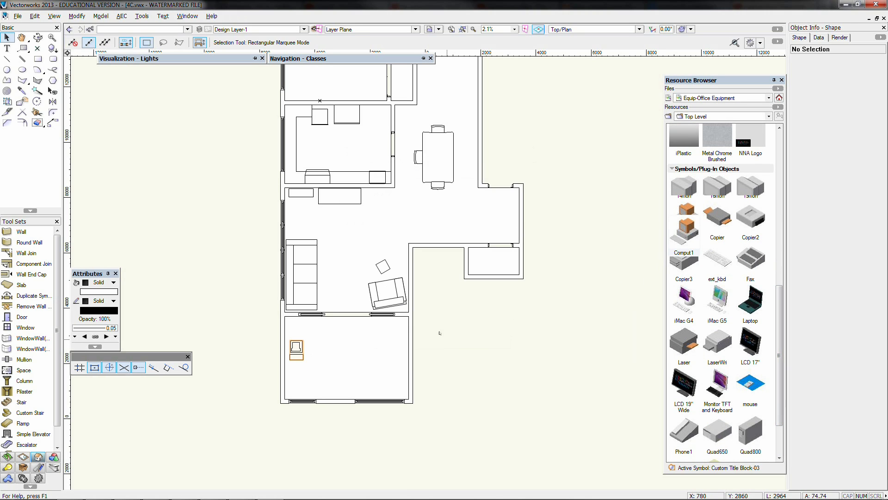
Step: Load the Furniture-Office library into the resource browser
click(778, 89)
click(800, 91)
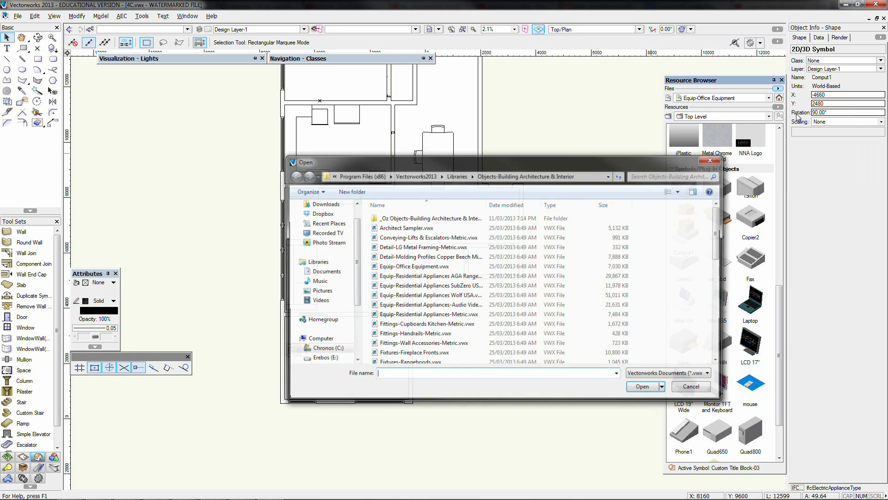
click(459, 313)
scroll(459, 314, down, 3)
double_click(447, 352)
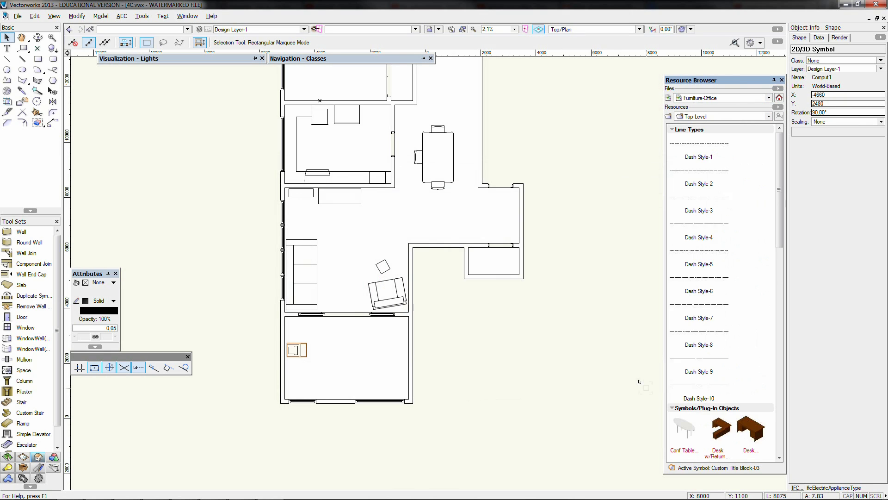
Step: Place the wooden desk symbol without a return under the computer in the lowest room and nudge it left and down against the left wall
scroll(720, 278, down, 2)
drag(750, 164, 280, 352)
scroll(340, 338, up, 1)
key(shift+Left)
key(shift+Left)
key(shift+Left)
key(shift+Down)
key(shift+Down)
key(shift+Down)
key(shift+Down)
key(shift+Down)
key(shift+Down)
key(shift+Down)
key(shift+Down)
click(200, 305)
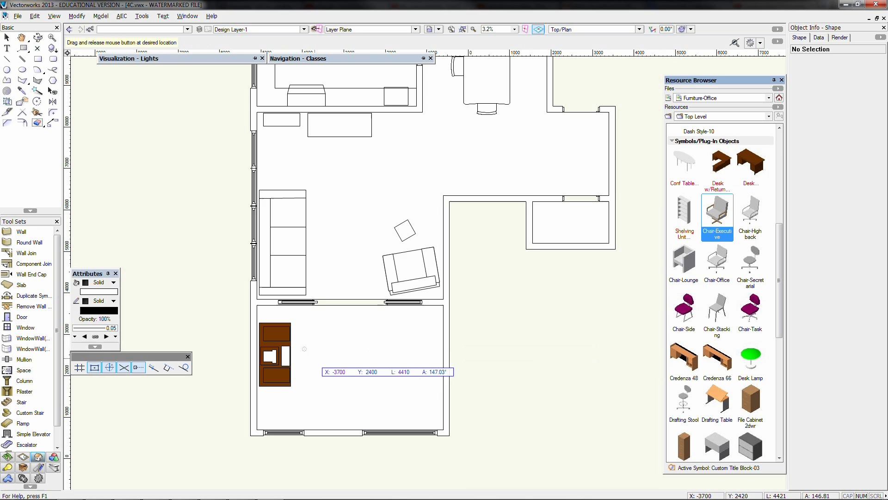
Step: Place the Chair-Executive symbol in front of the desk, rotated -90° so that it faces the computer
drag(717, 213, 310, 356)
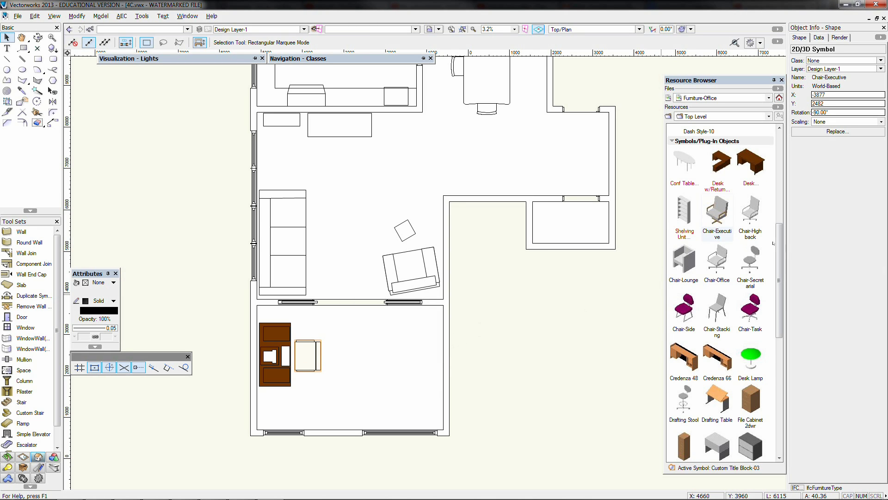
scroll(773, 243, down, 10)
click(579, 354)
scroll(578, 354, down, 2)
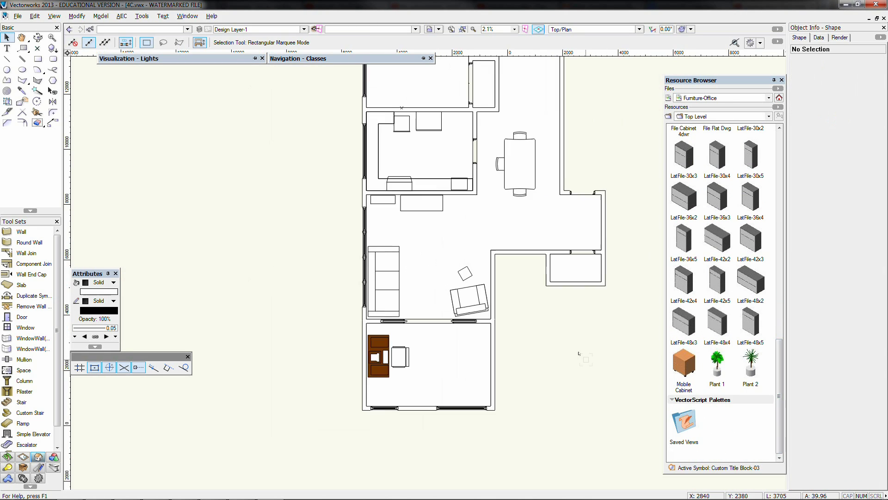
Step: Select the floor slabs of all the apartment's rooms and combine them into one group
middle_drag(579, 354, 539, 407)
click(532, 321)
shift+click(481, 296)
shift+click(416, 201)
shift+click(402, 144)
shift+click(439, 137)
middle_drag(398, 116, 402, 210)
shift+click(379, 152)
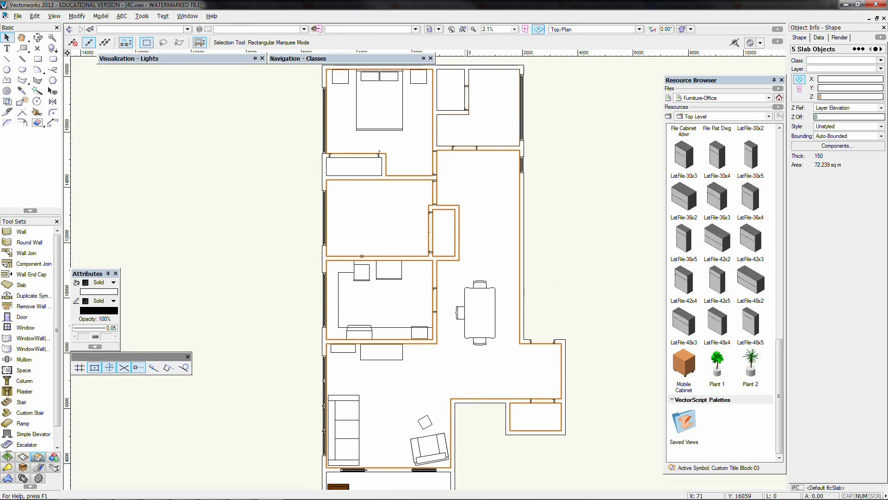
shift+click(377, 164)
middle_drag(402, 243, 414, 162)
shift+click(407, 423)
key(ctrl+g)
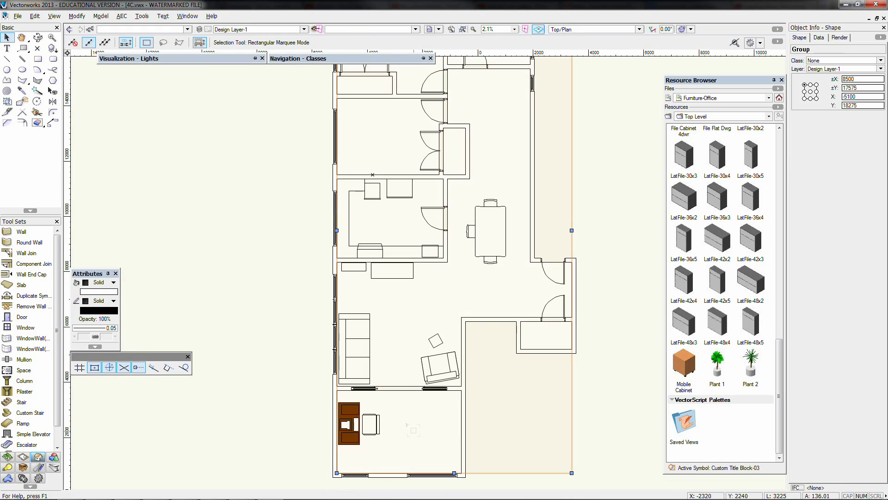
click(500, 429)
Step: Examine the furnished apartment in plan and as a shaded 3D model from an angled bird's-eye view
ctrl+middle_drag(499, 429, 406, 327)
key(ctrl+5)
middle_drag(346, 197, 492, 276)
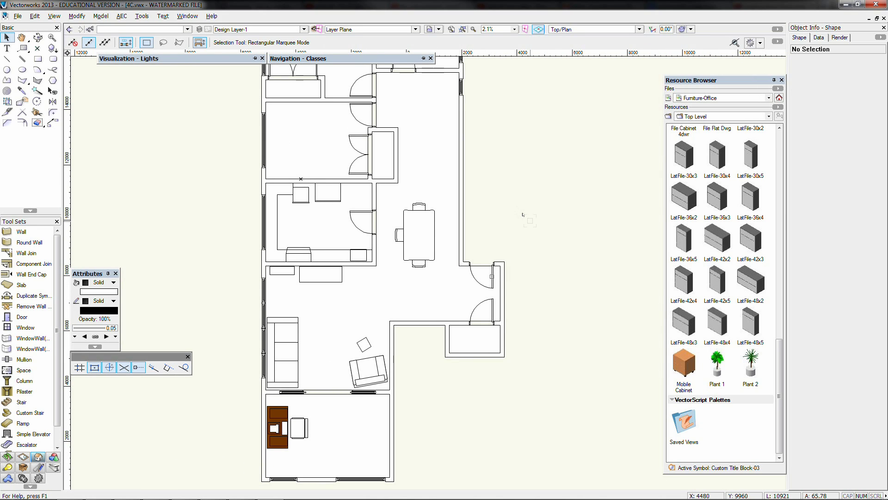
scroll(523, 214, down, 2)
key(space)
drag(523, 214, 487, 264)
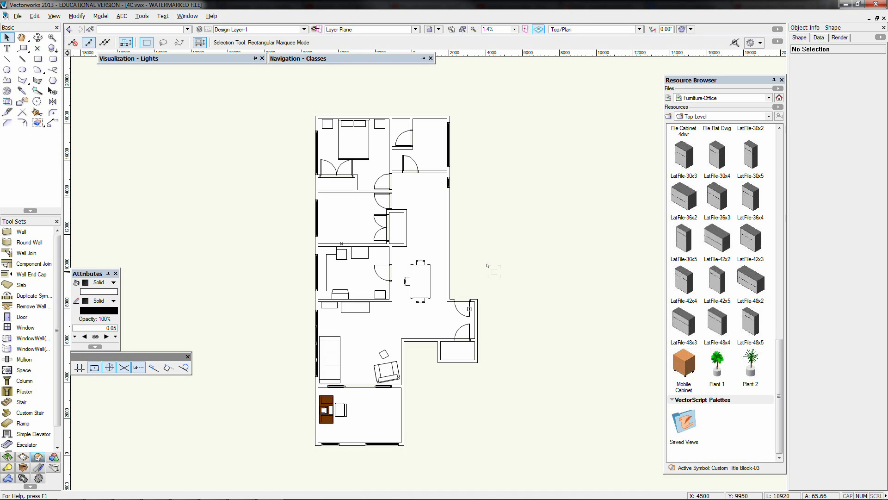
click(35, 38)
drag(371, 282, 362, 274)
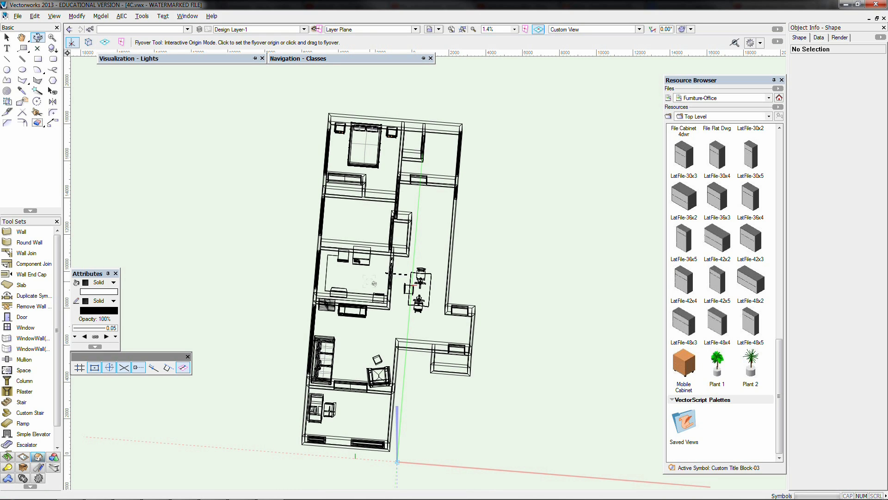
drag(383, 294, 383, 442)
drag(362, 267, 326, 269)
scroll(353, 288, up, 1)
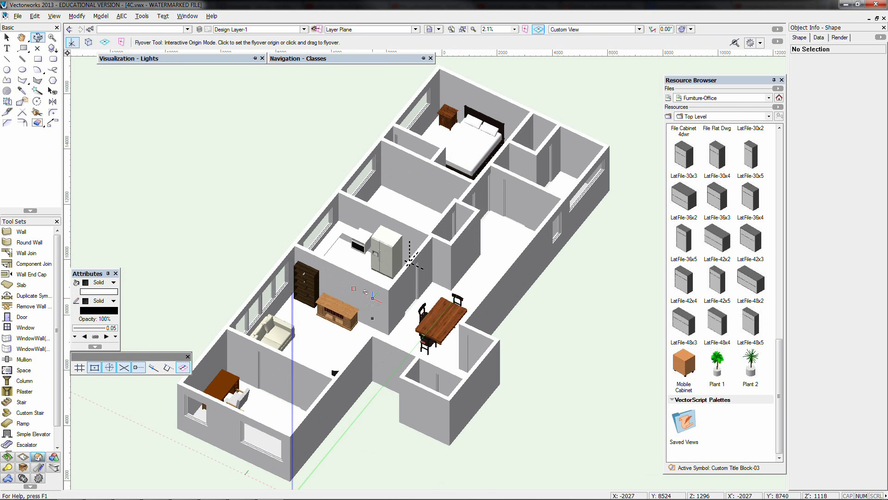
mouse_move(377, 288)
mouse_down()
mouse_move(351, 292)
mouse_move(393, 290)
mouse_up()
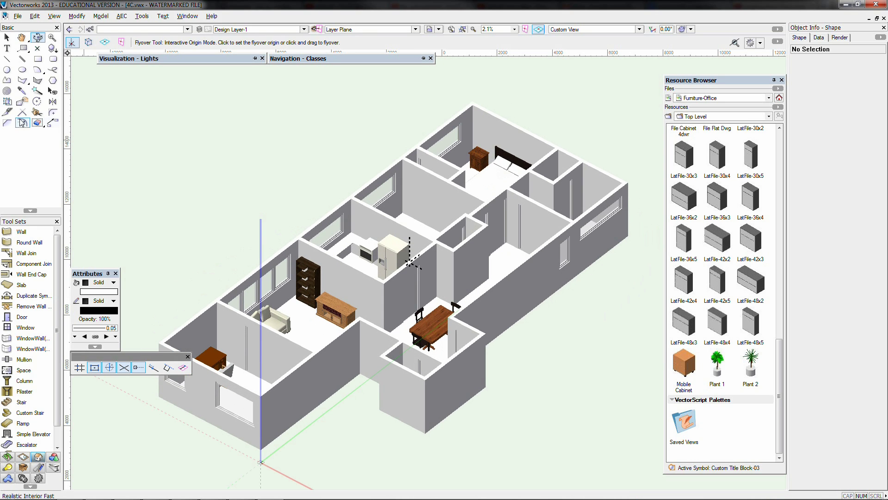
Step: Select all doors in the apartment with the Select Similar tool, matching by object type only
click(37, 92)
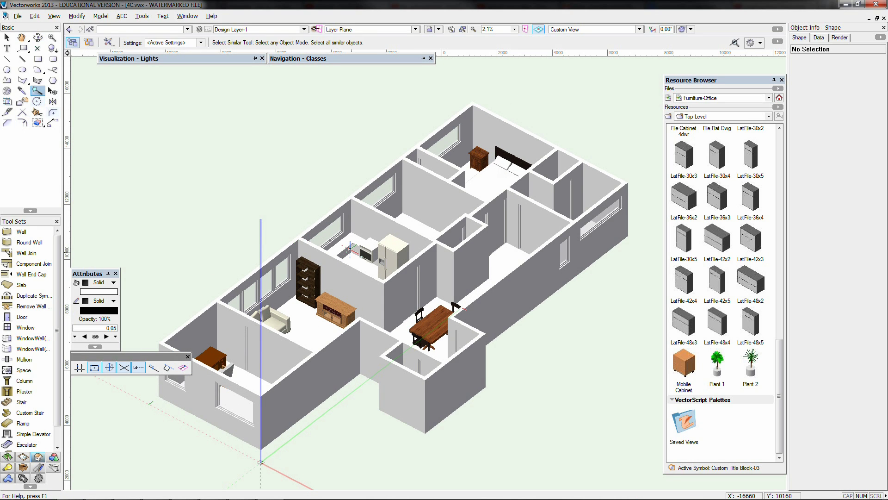
click(416, 286)
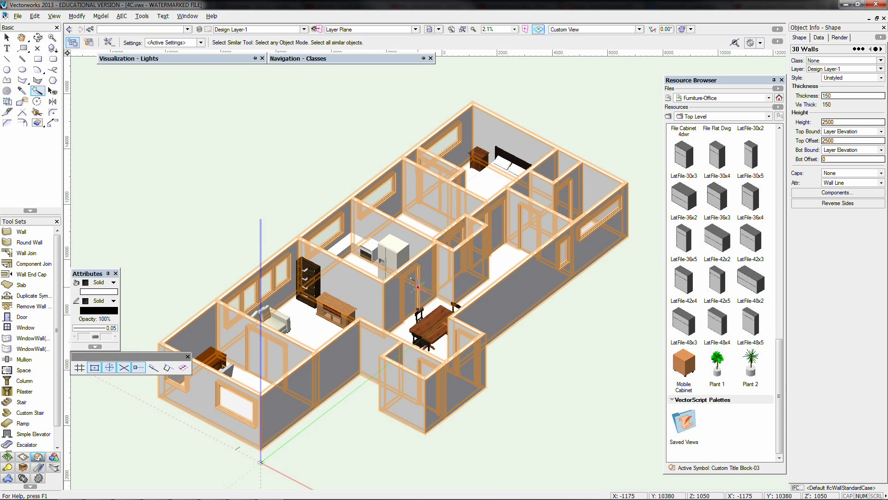
click(105, 43)
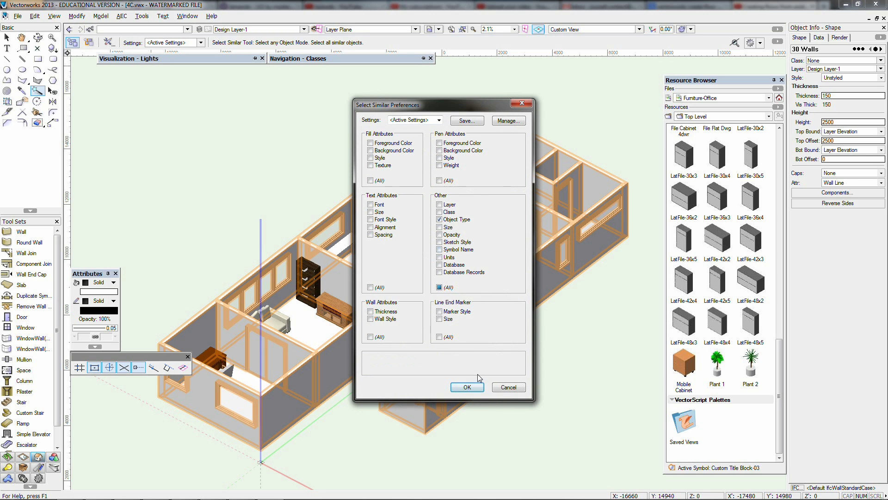
click(467, 387)
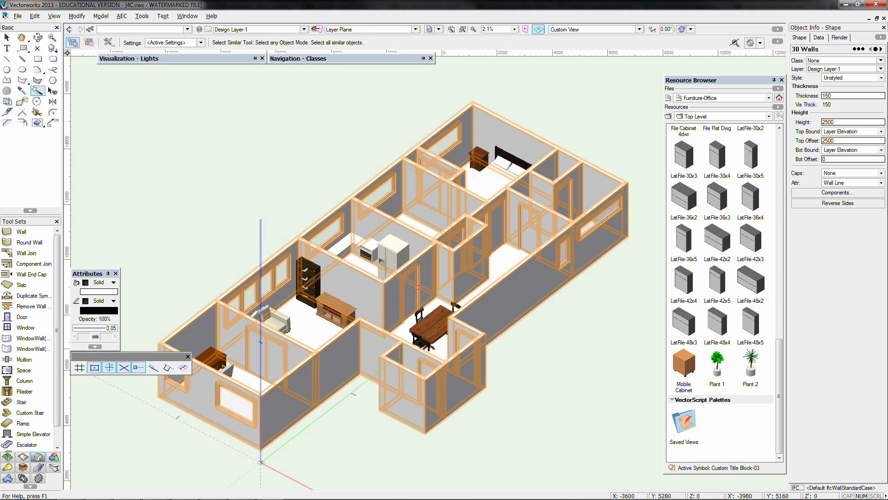
click(263, 345)
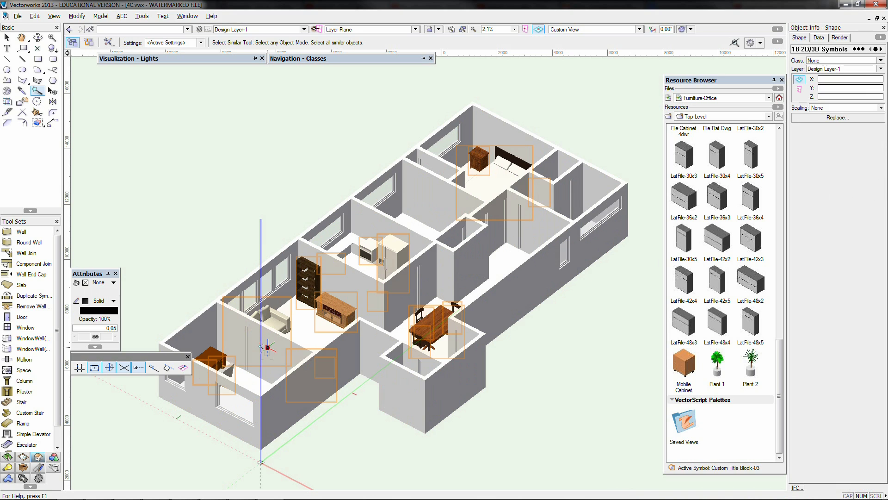
click(266, 366)
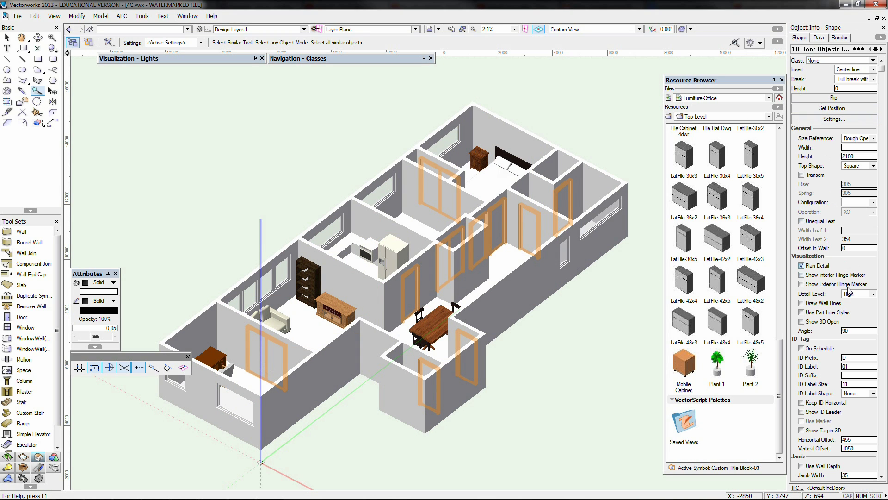
Step: Show all the selected doors open in 3D at an angle of 60° and clear the selection
click(829, 324)
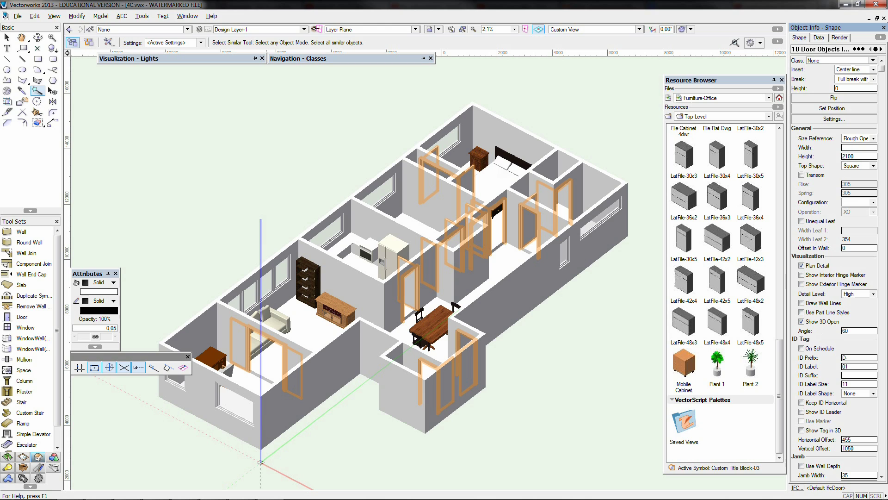
key(Return)
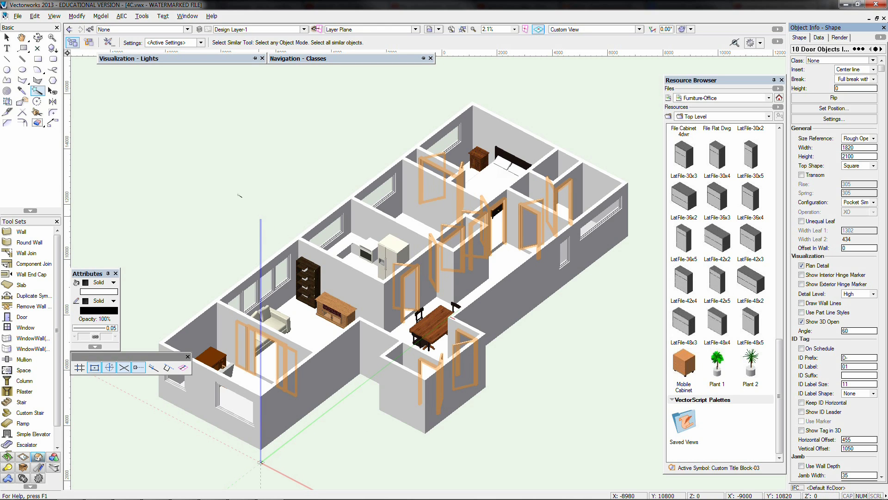
click(6, 38)
click(126, 180)
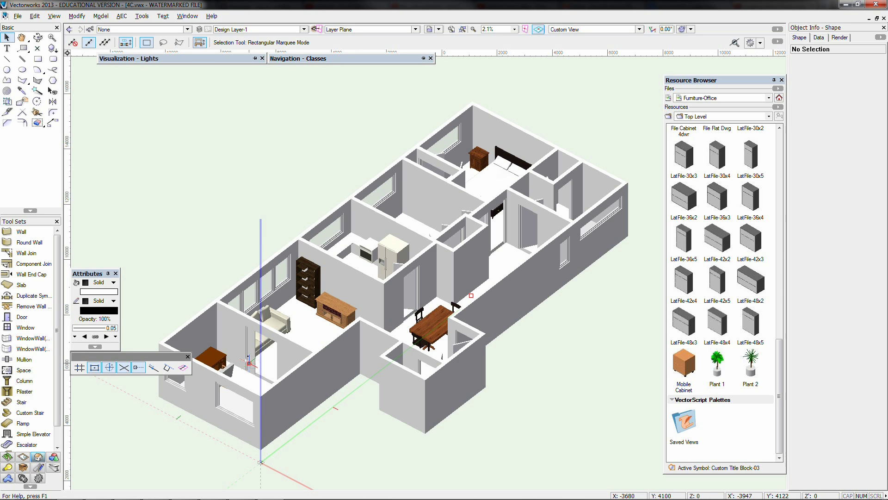
click(38, 37)
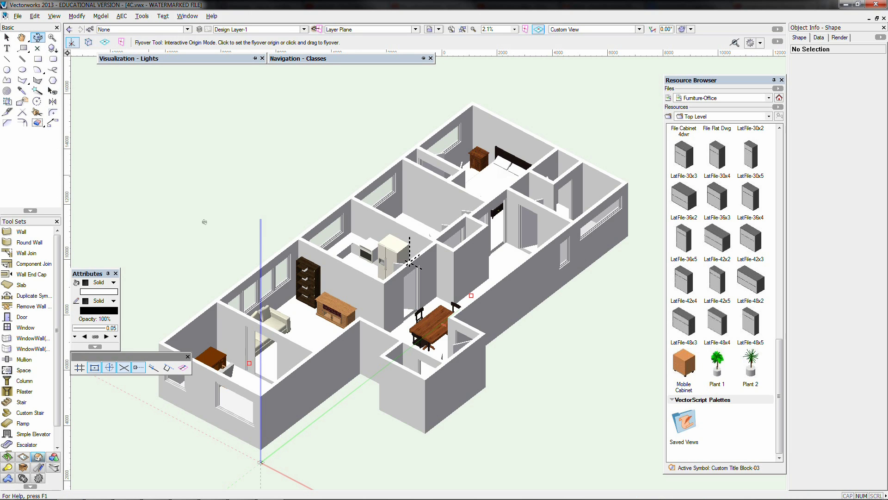
mouse_move(414, 364)
mouse_down()
mouse_move(384, 356)
mouse_move(365, 378)
mouse_move(396, 361)
mouse_up()
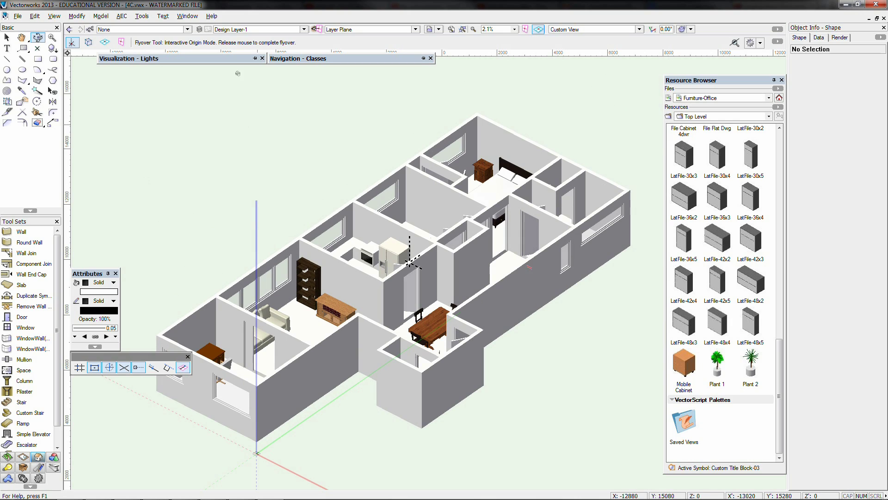